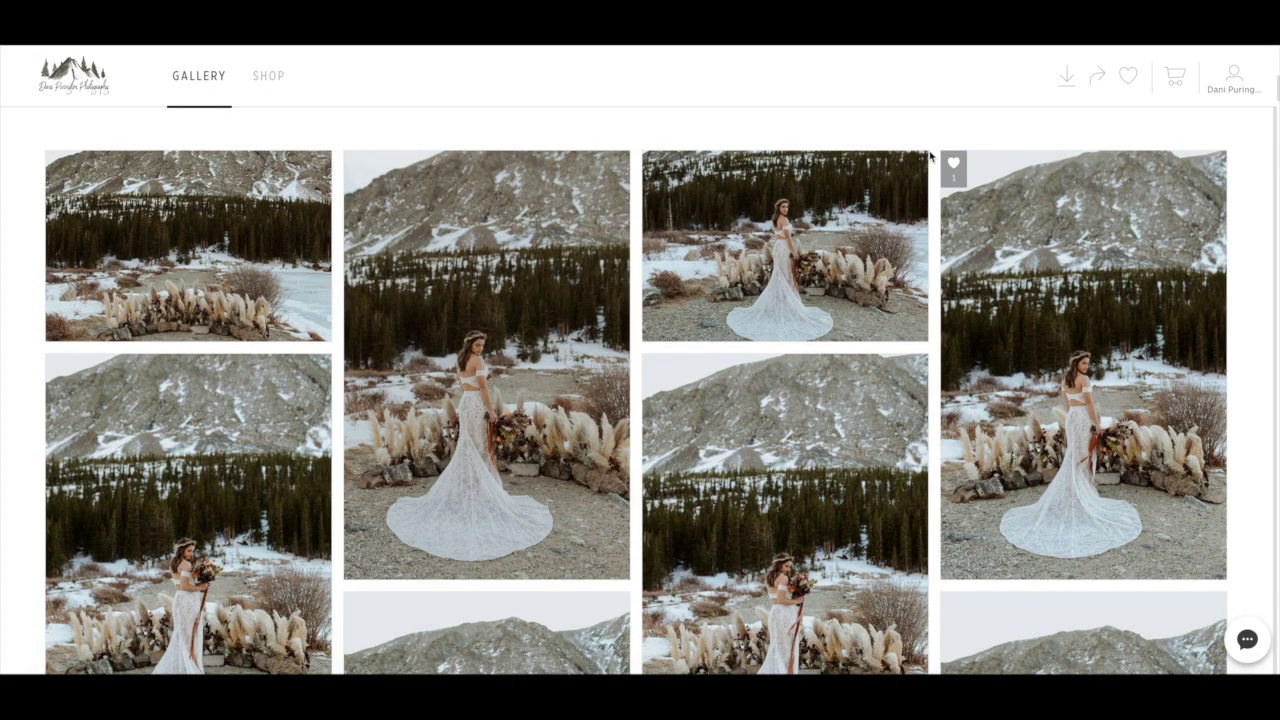
# Look through the wedding photos in the gallery and return to the start of the All Photos section.
pyautogui.scroll(-4, 800, 380)
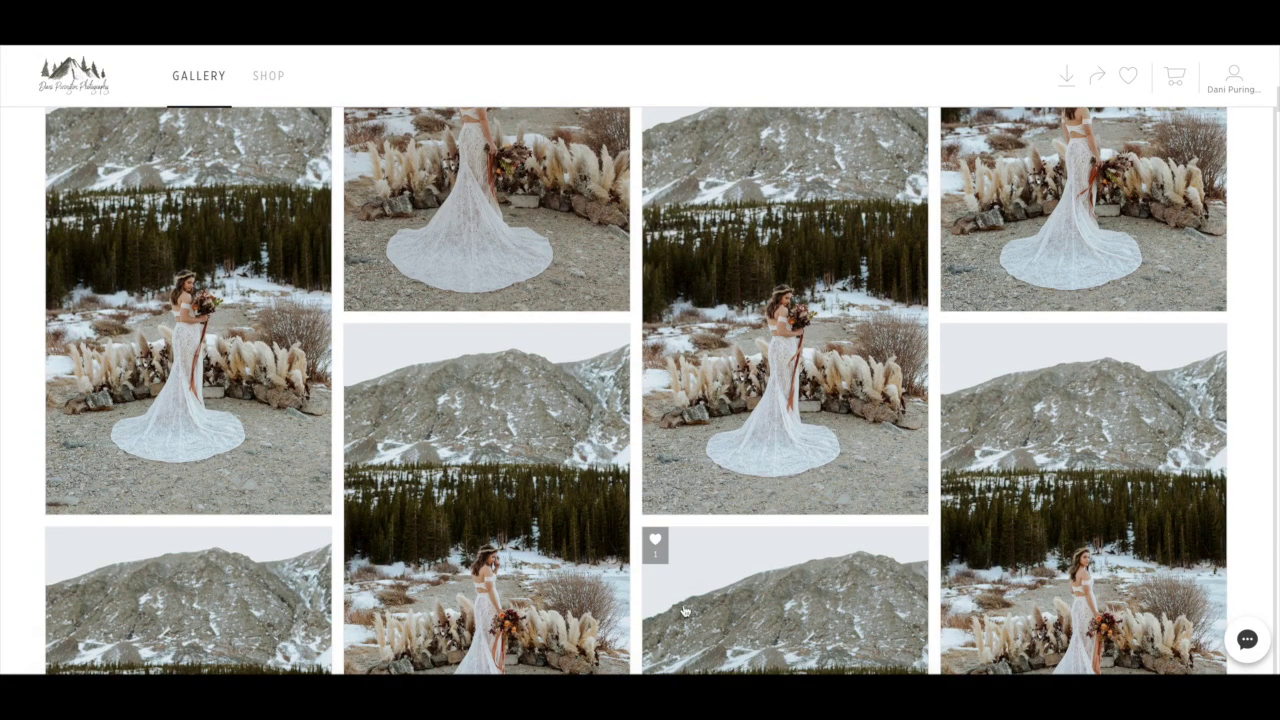
pyautogui.scroll(-2, 810, 323)
pyautogui.scroll(-2, 810, 323)
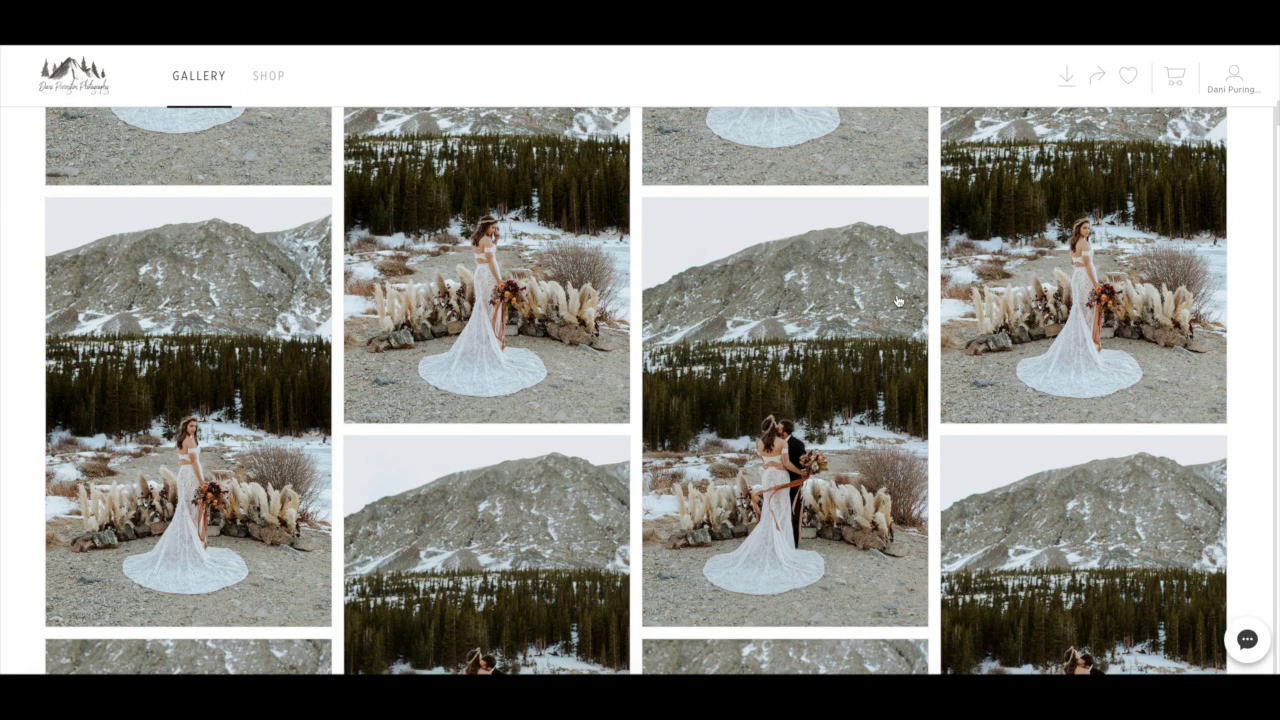
pyautogui.scroll(1, 740, 395)
pyautogui.scroll(1, 740, 395)
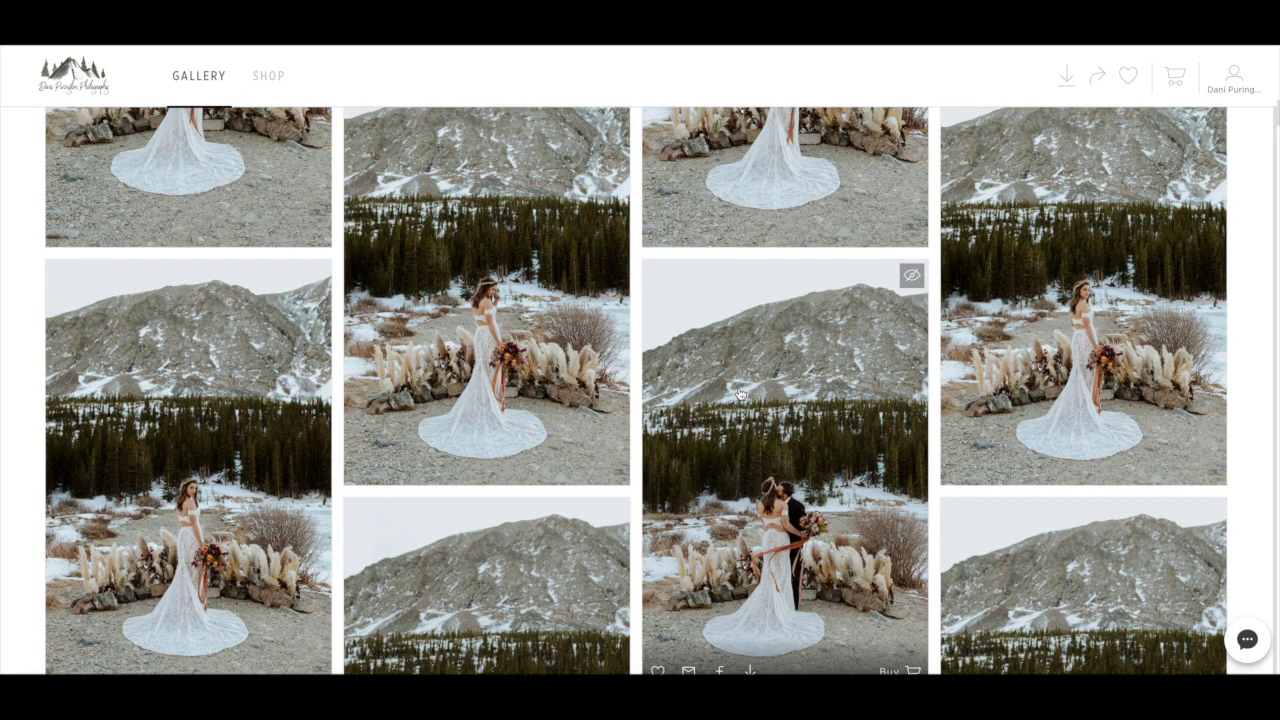
pyautogui.scroll(5, 934, 199)
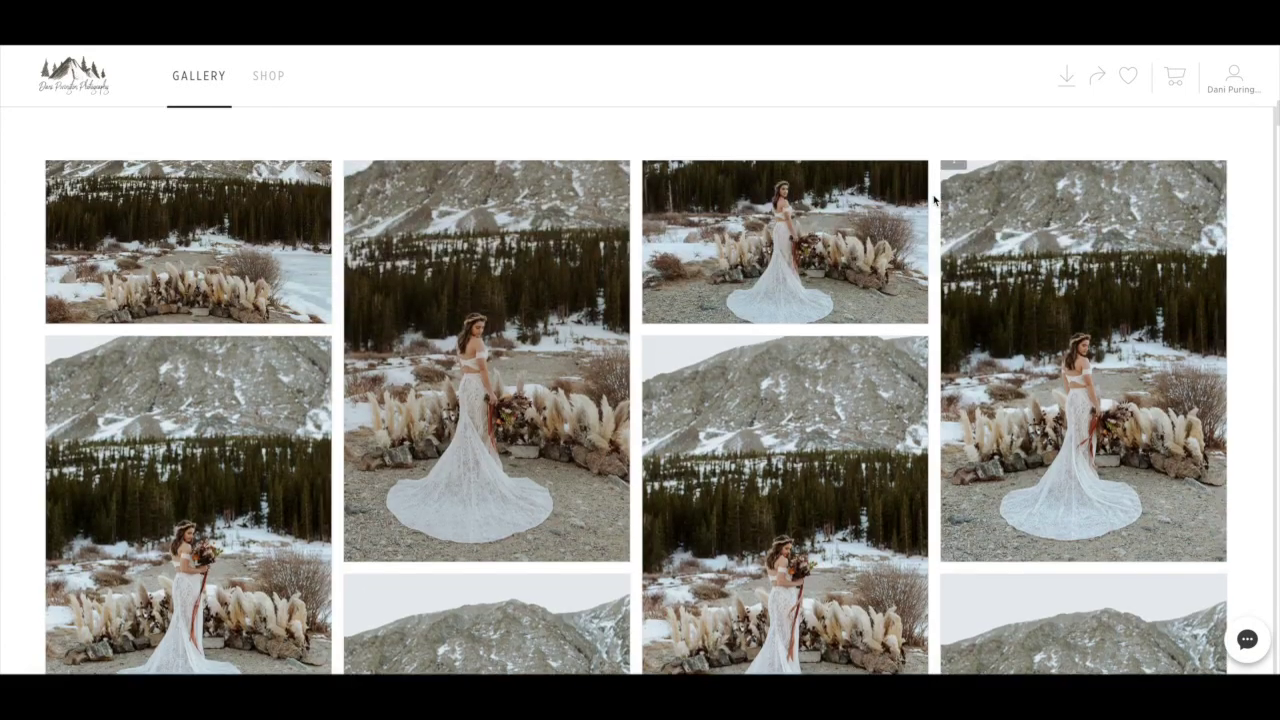
pyautogui.scroll(1, 934, 201)
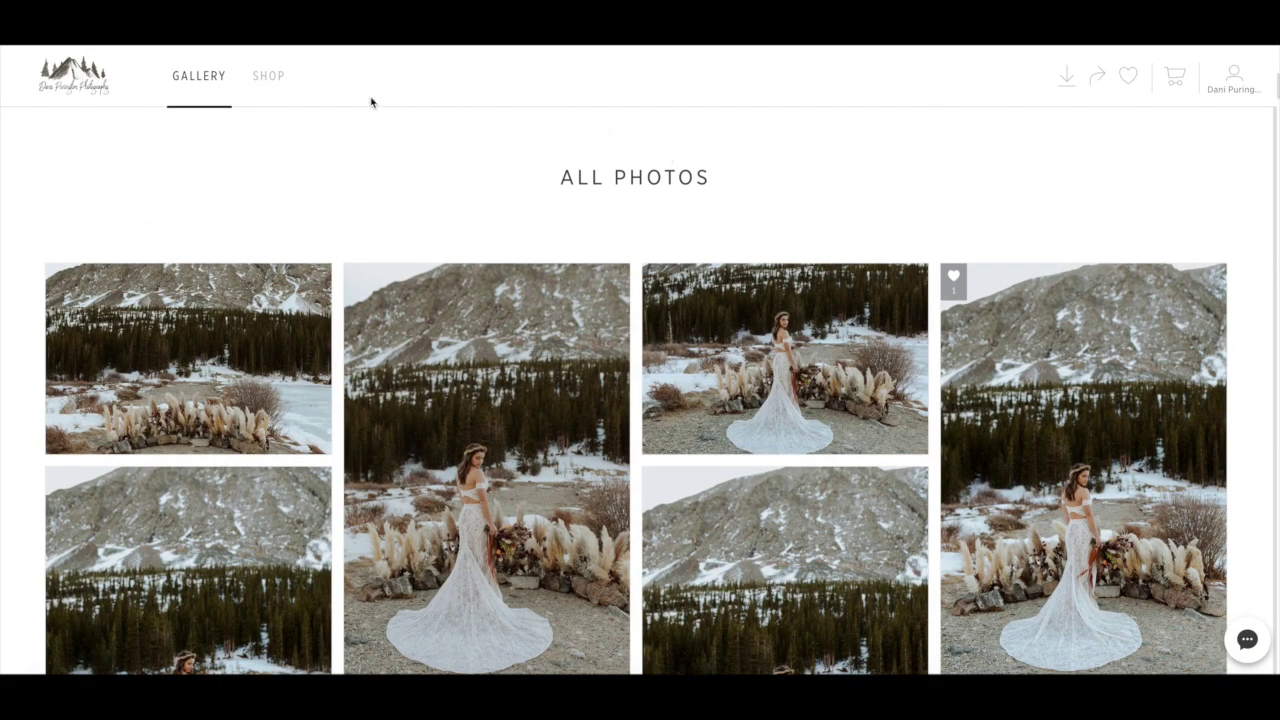
# Open the shop and review its product categories, from lay flat albums and greeting cards through fine art albums.
pyautogui.moveTo(267, 82)
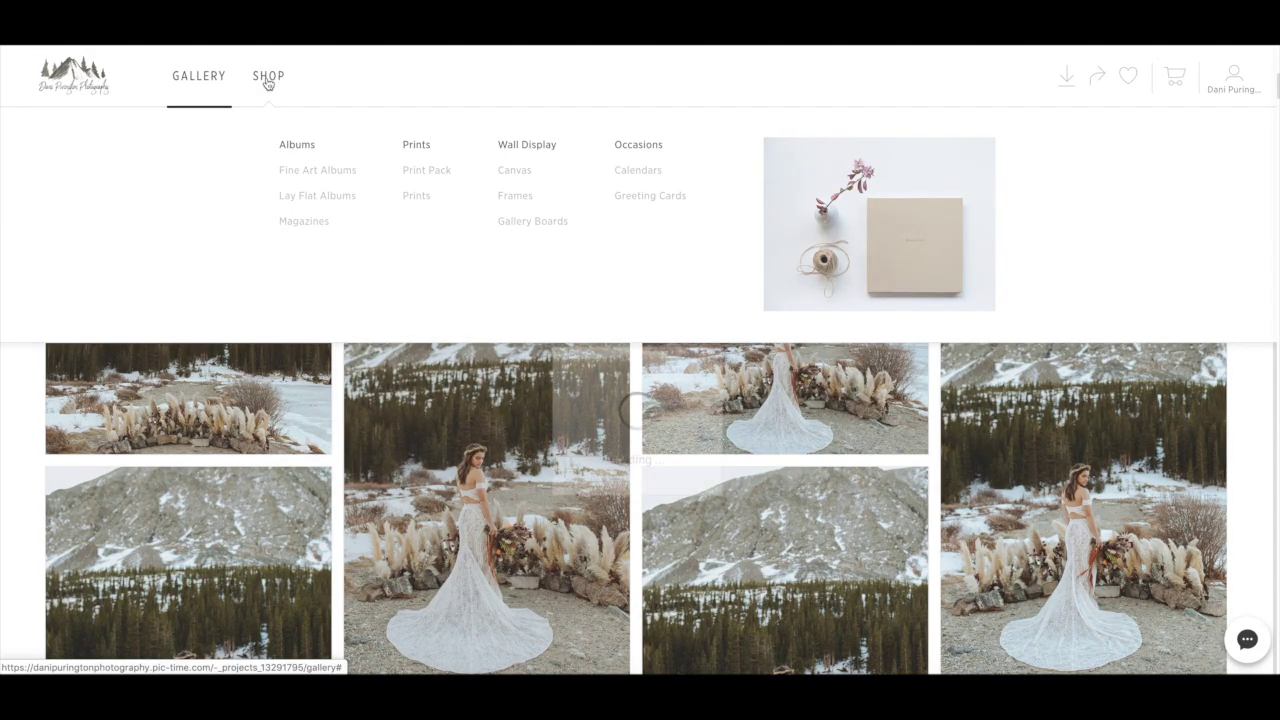
pyautogui.click(267, 80)
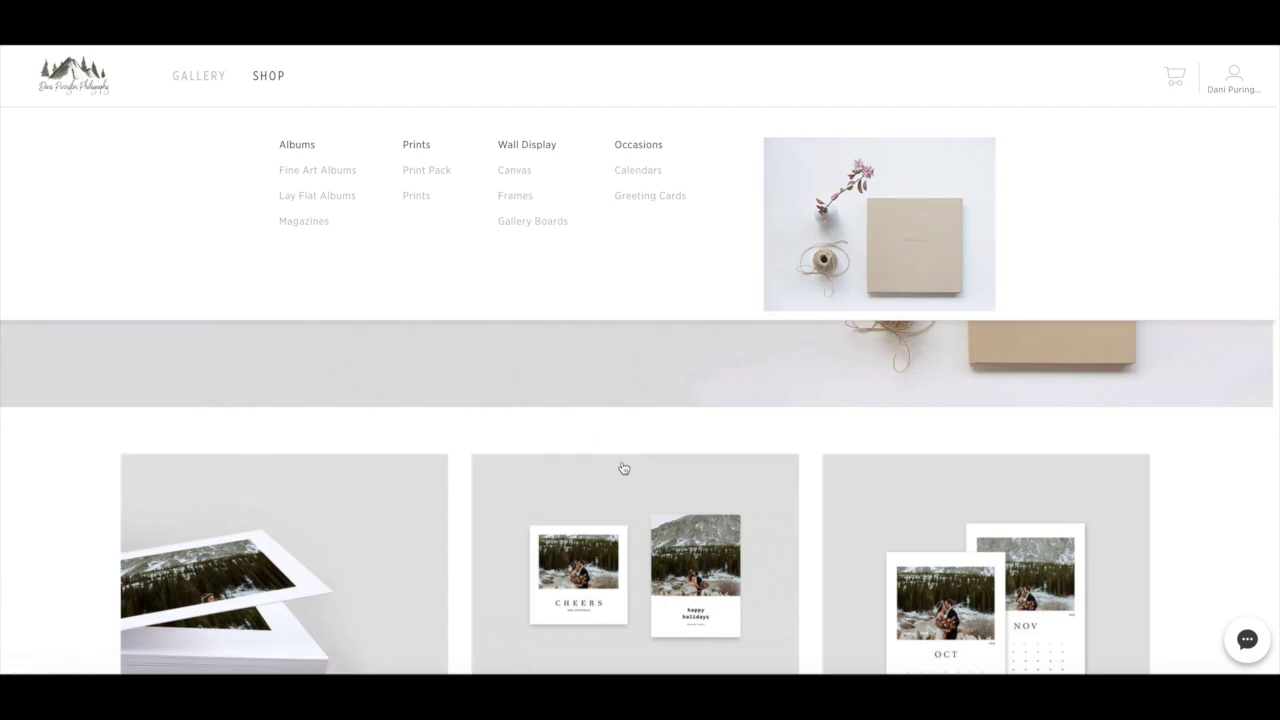
pyautogui.scroll(-3, 497, 423)
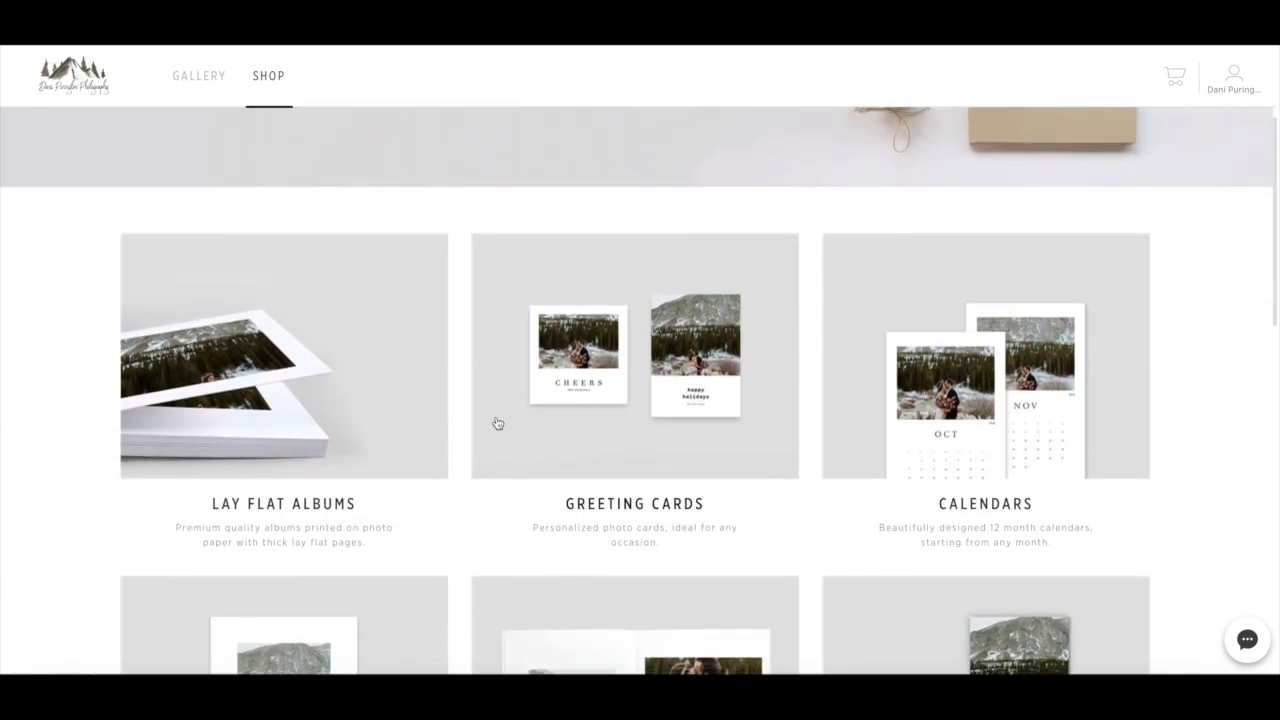
pyautogui.scroll(-2, 497, 424)
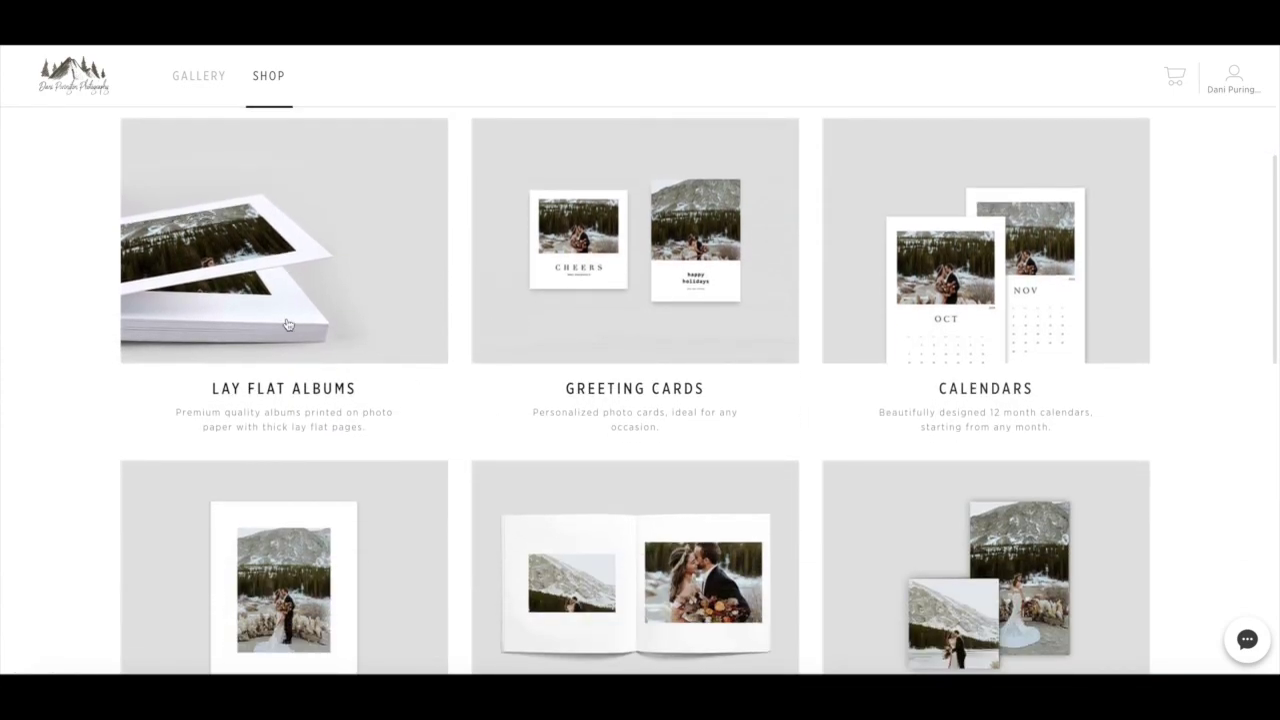
pyautogui.scroll(-3, 924, 496)
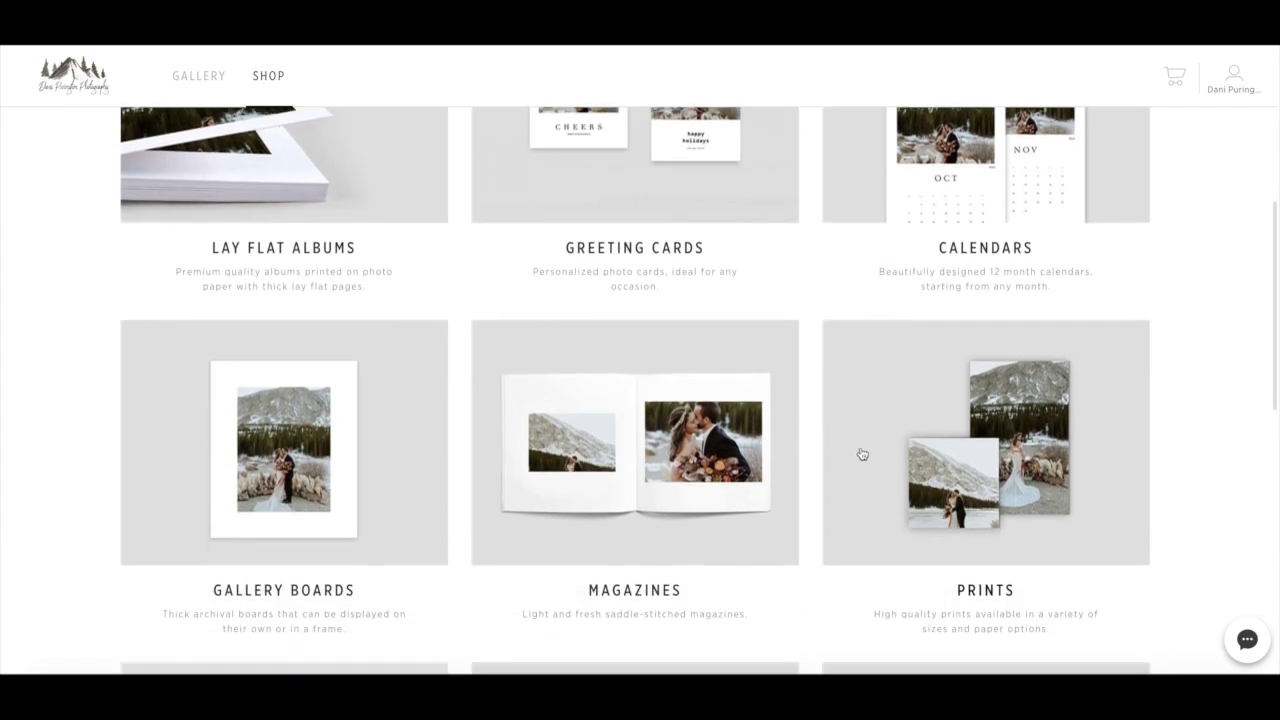
pyautogui.scroll(3, 831, 406)
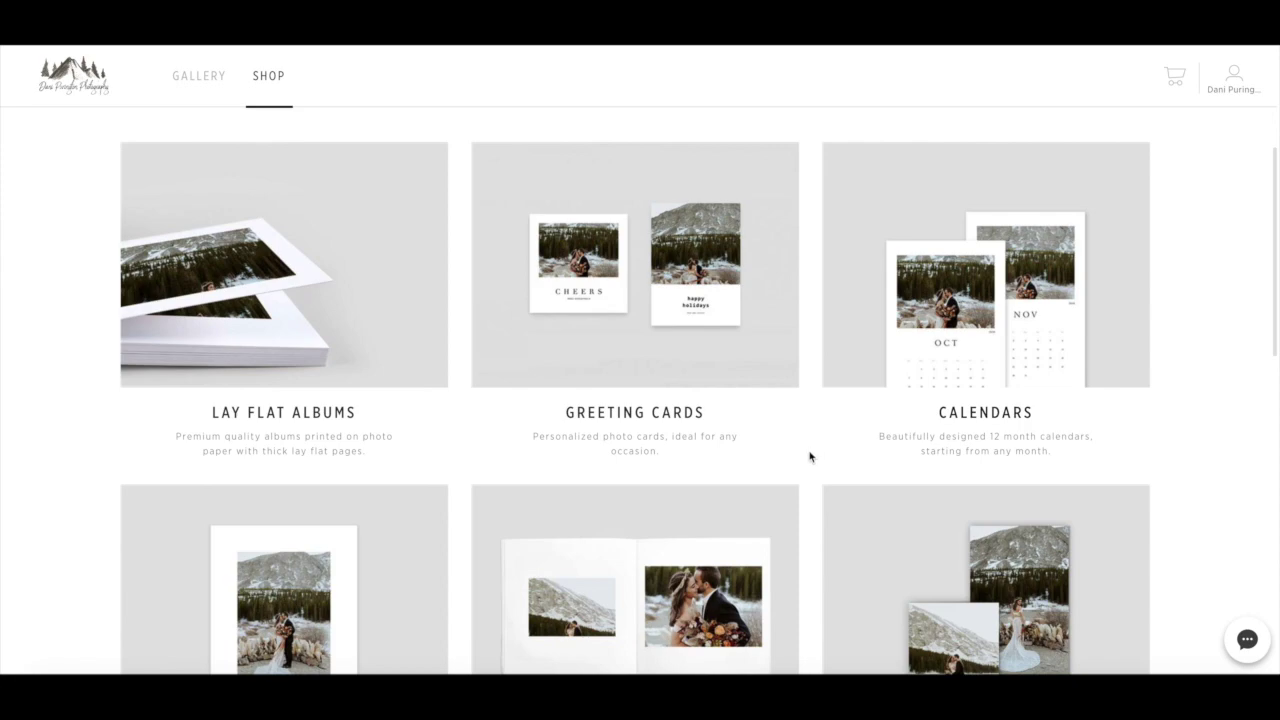
pyautogui.scroll(-1, 810, 457)
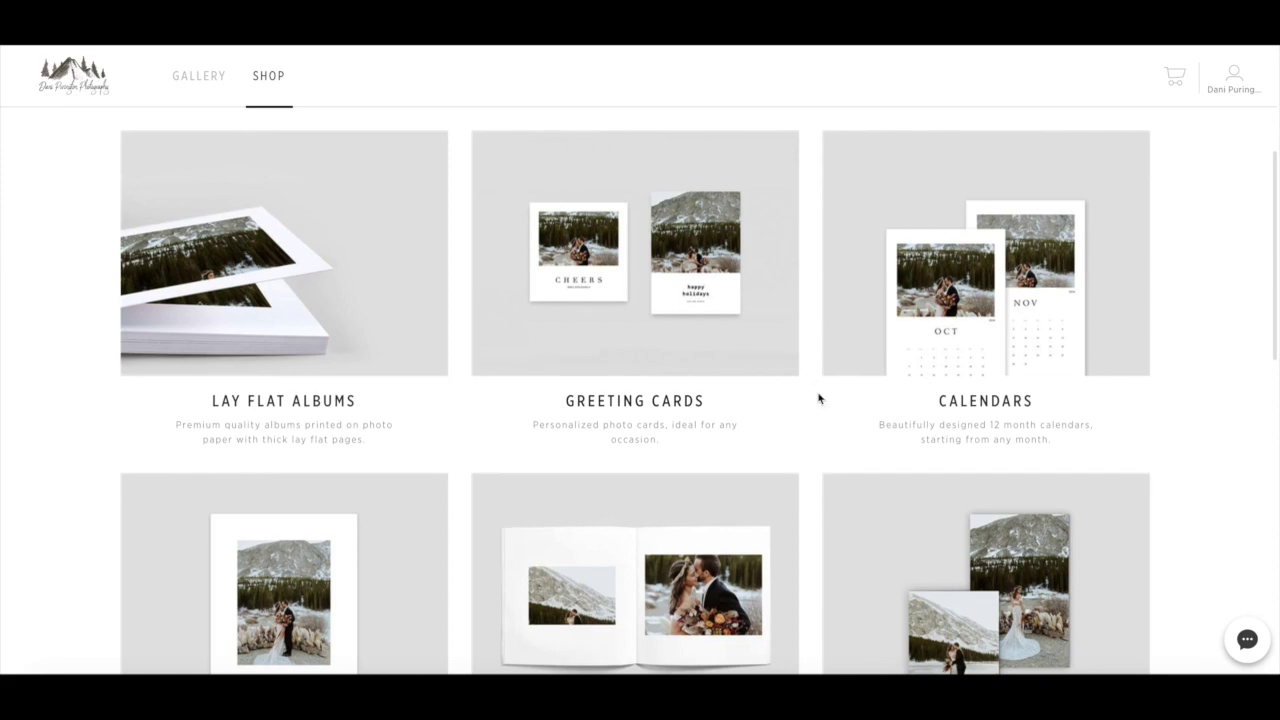
pyautogui.scroll(-1, 820, 398)
pyautogui.scroll(1, 1000, 280)
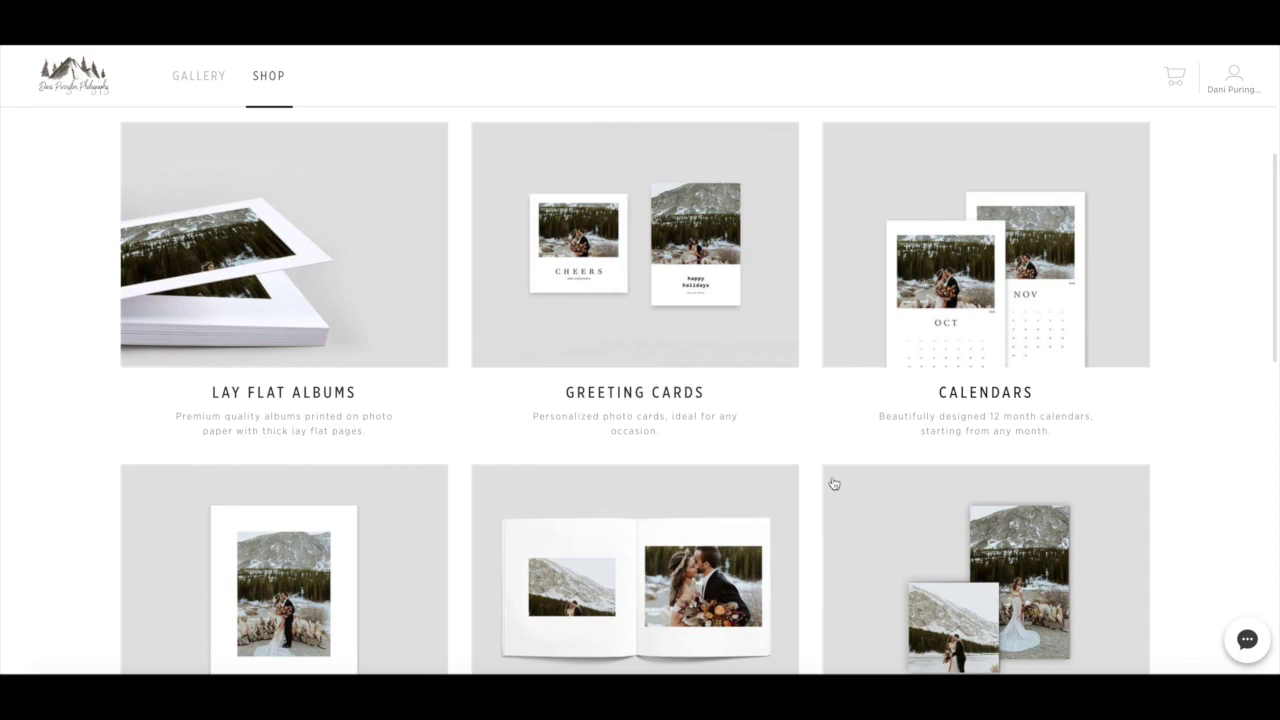
pyautogui.scroll(-3, 817, 470)
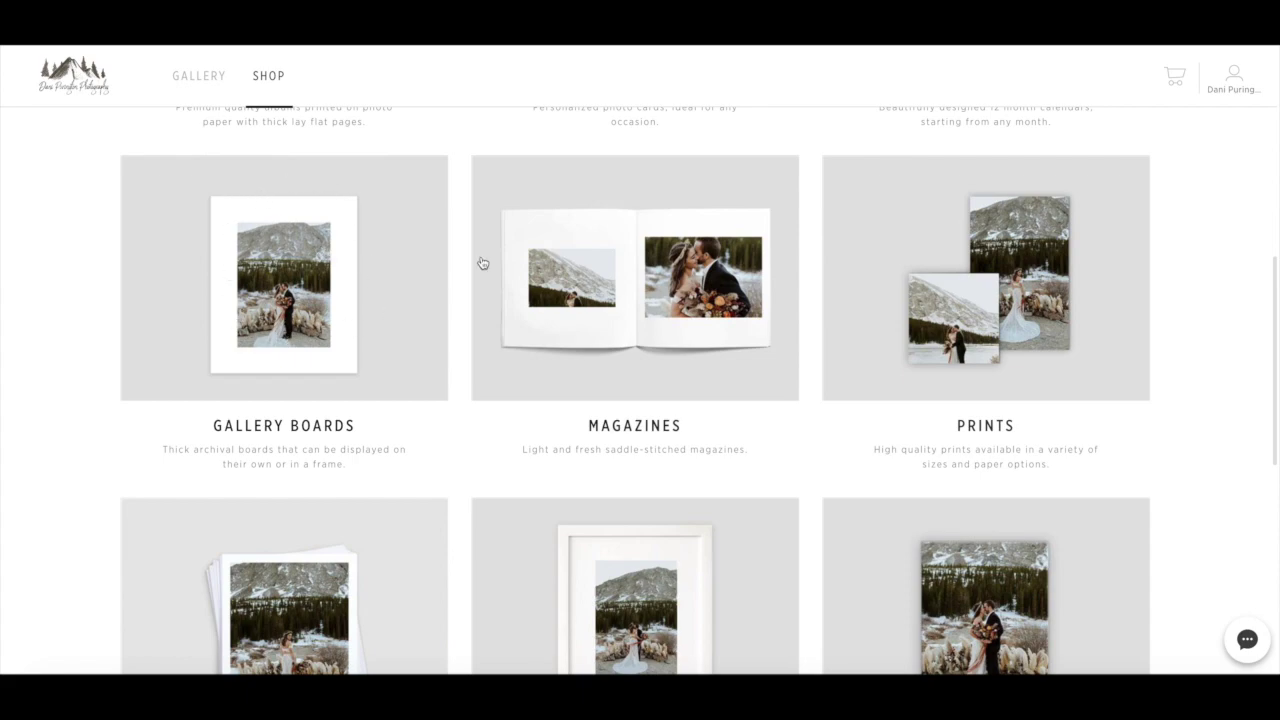
pyautogui.scroll(-1, 482, 263)
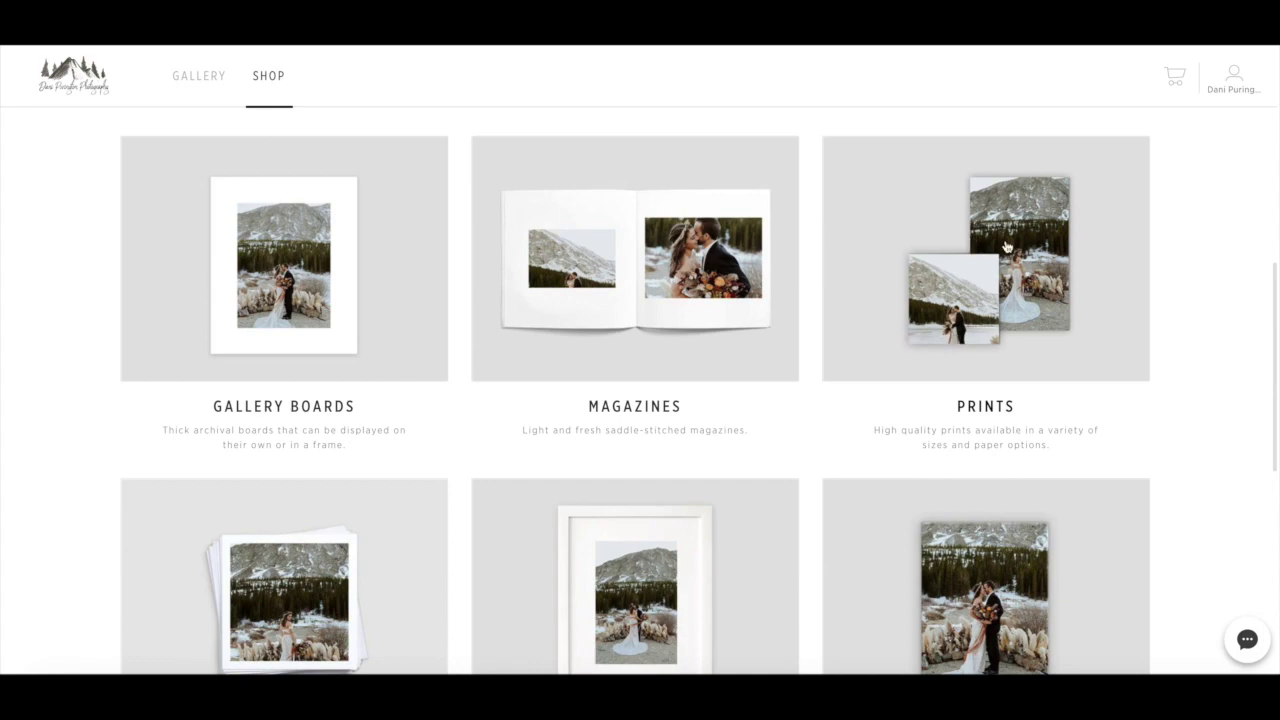
pyautogui.scroll(-3, 871, 363)
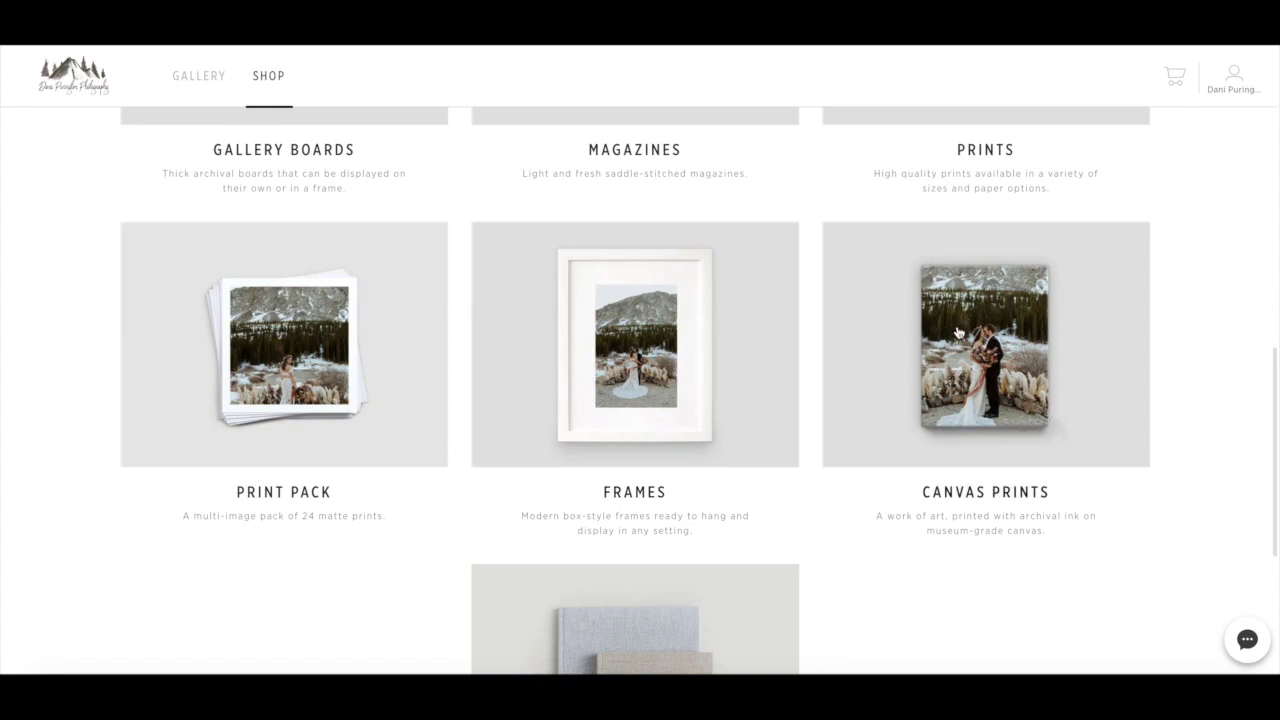
pyautogui.scroll(-1, 938, 433)
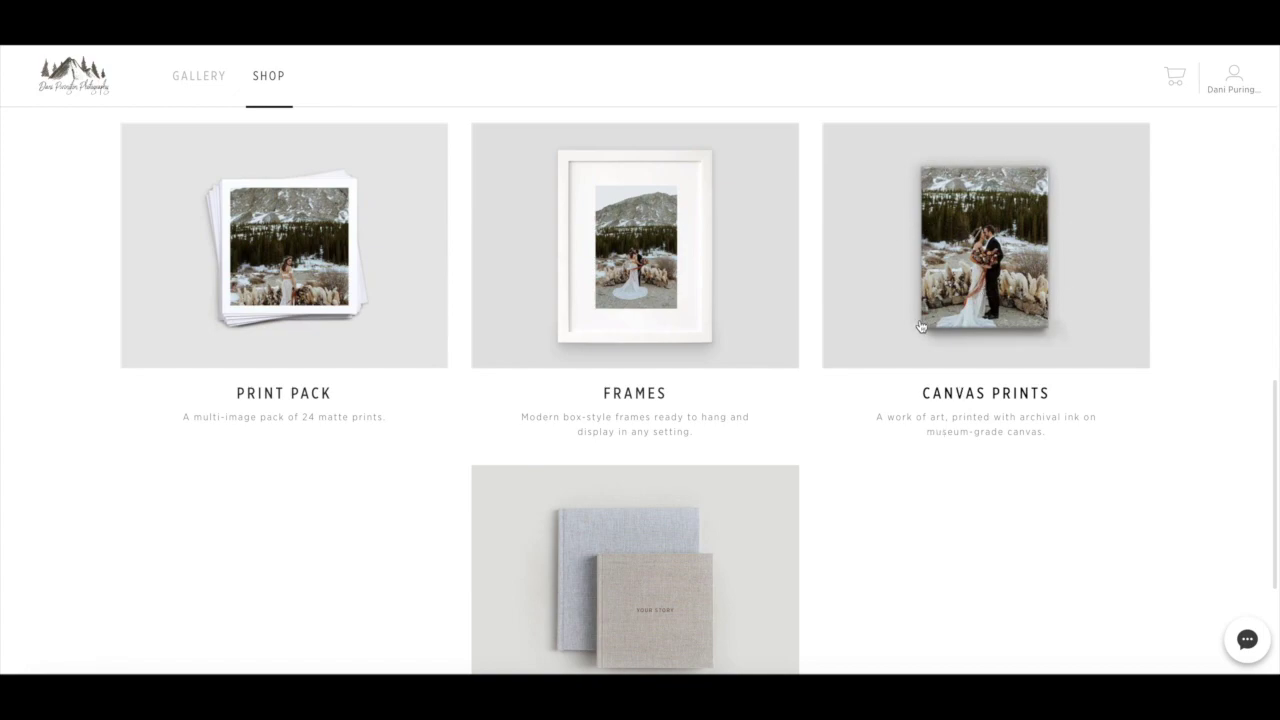
pyautogui.scroll(-2, 920, 326)
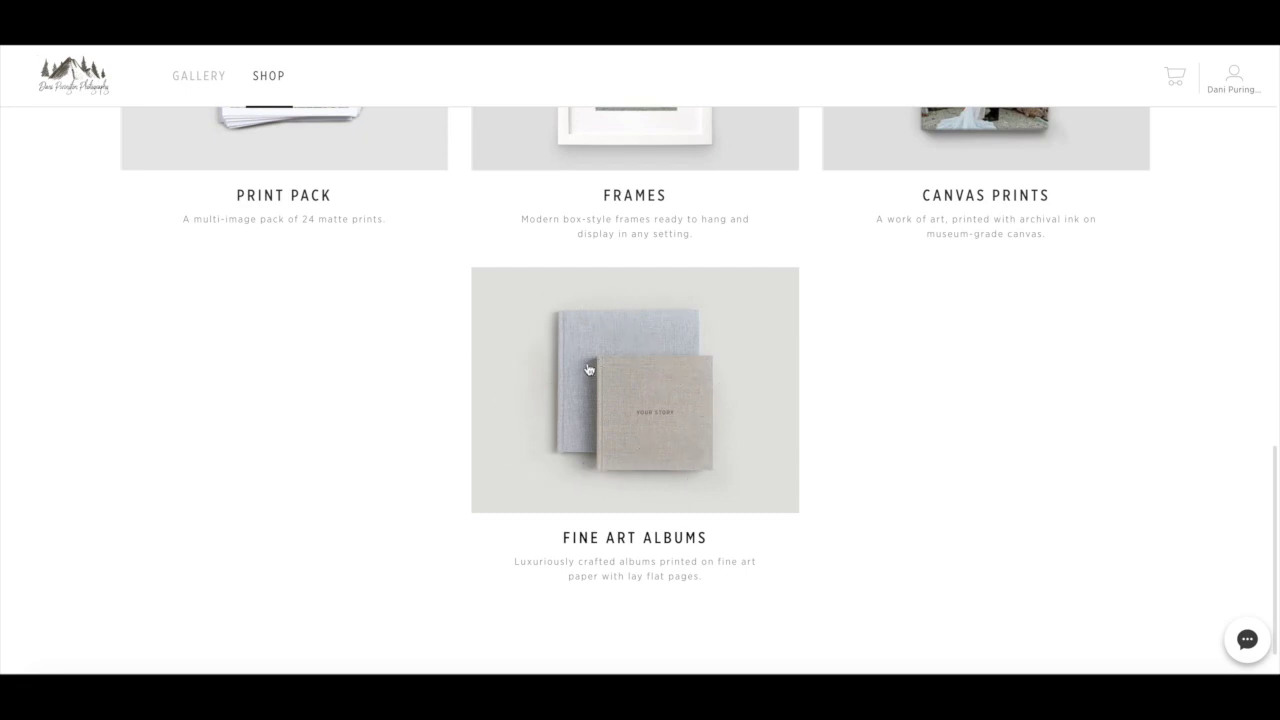
pyautogui.scroll(15, 1037, 333)
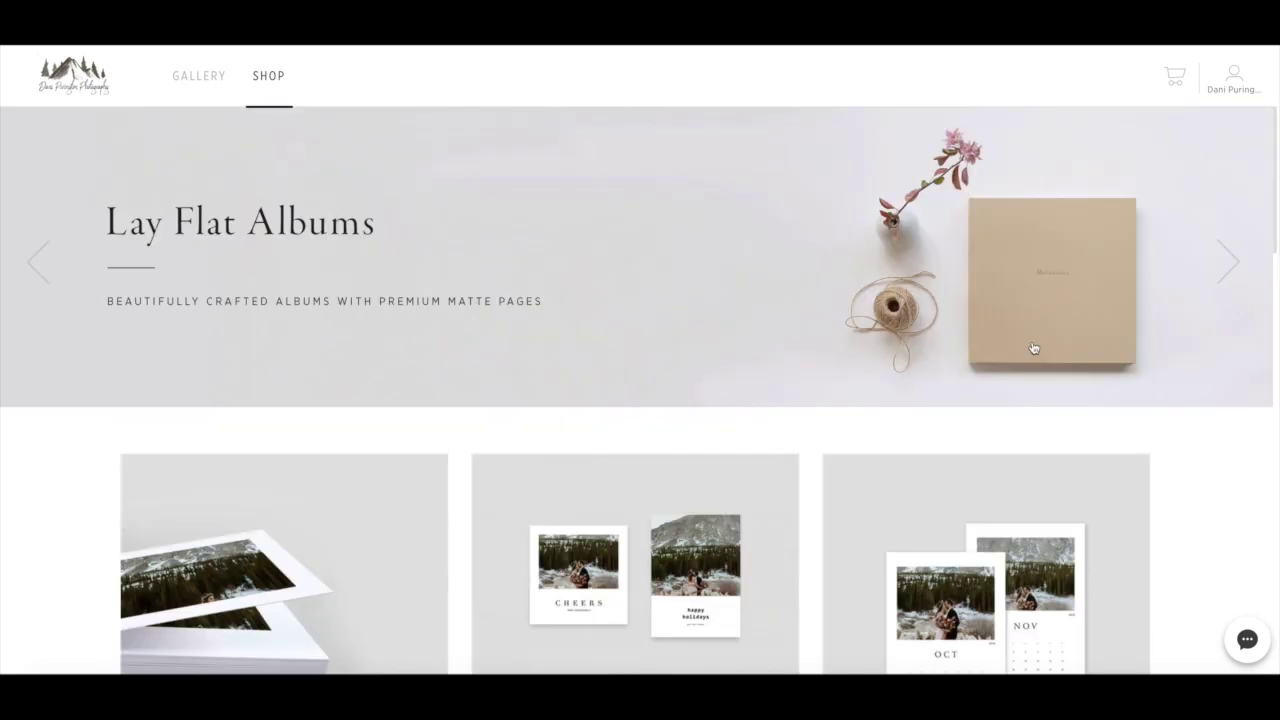
# Open the Prints product from the shop's categories.
pyautogui.scroll(-2, 1034, 348)
pyautogui.scroll(-3, 1034, 347)
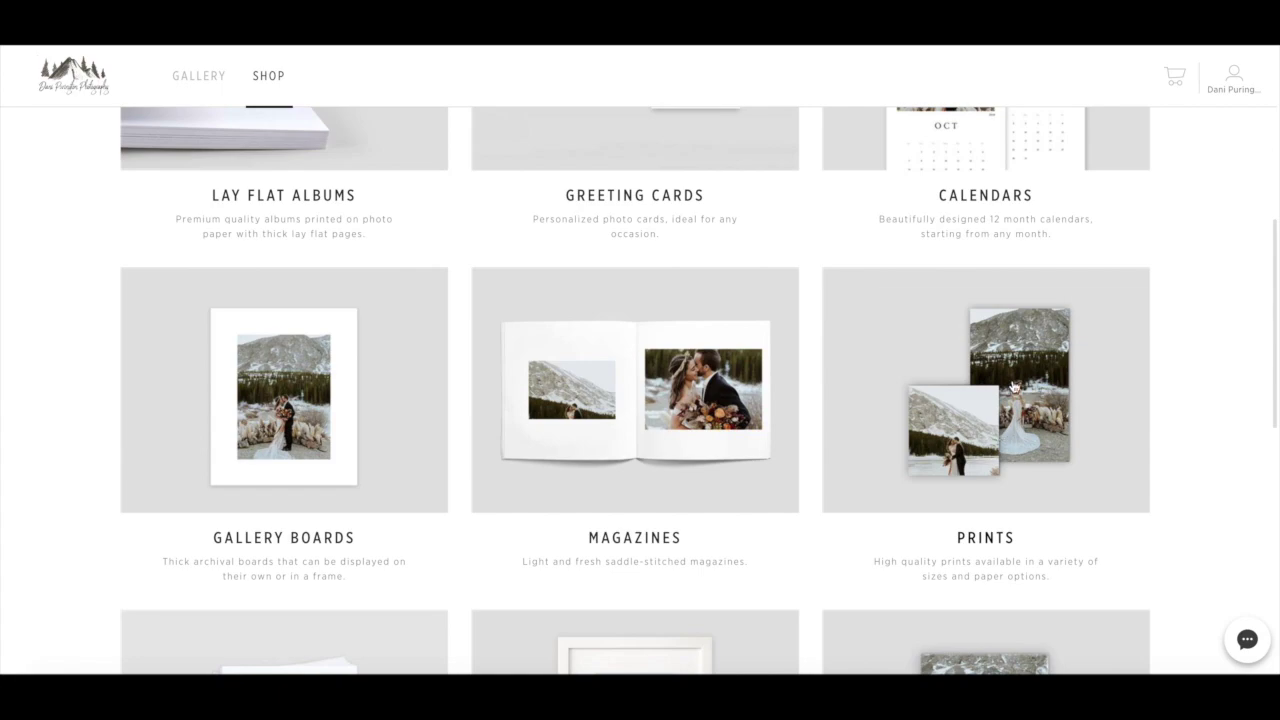
pyautogui.click(1014, 387)
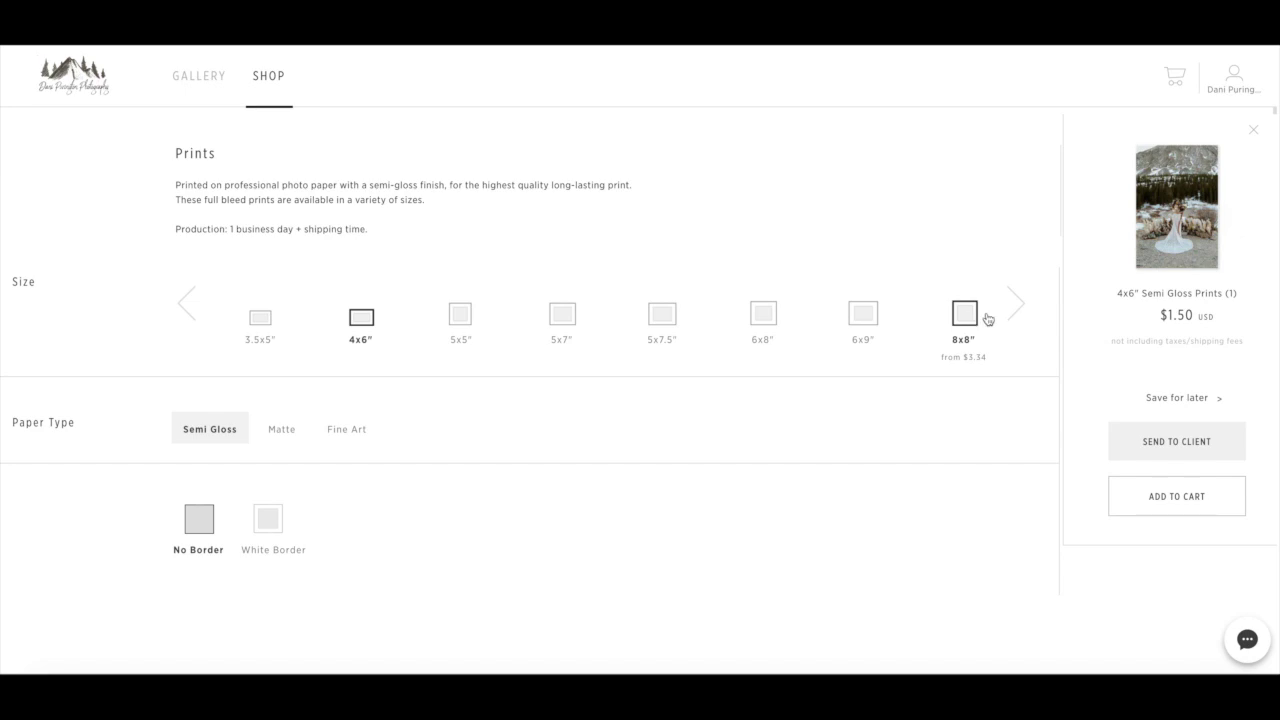
# Review the larger print sizes and set the print size to 8x12".
pyautogui.click(1017, 303)
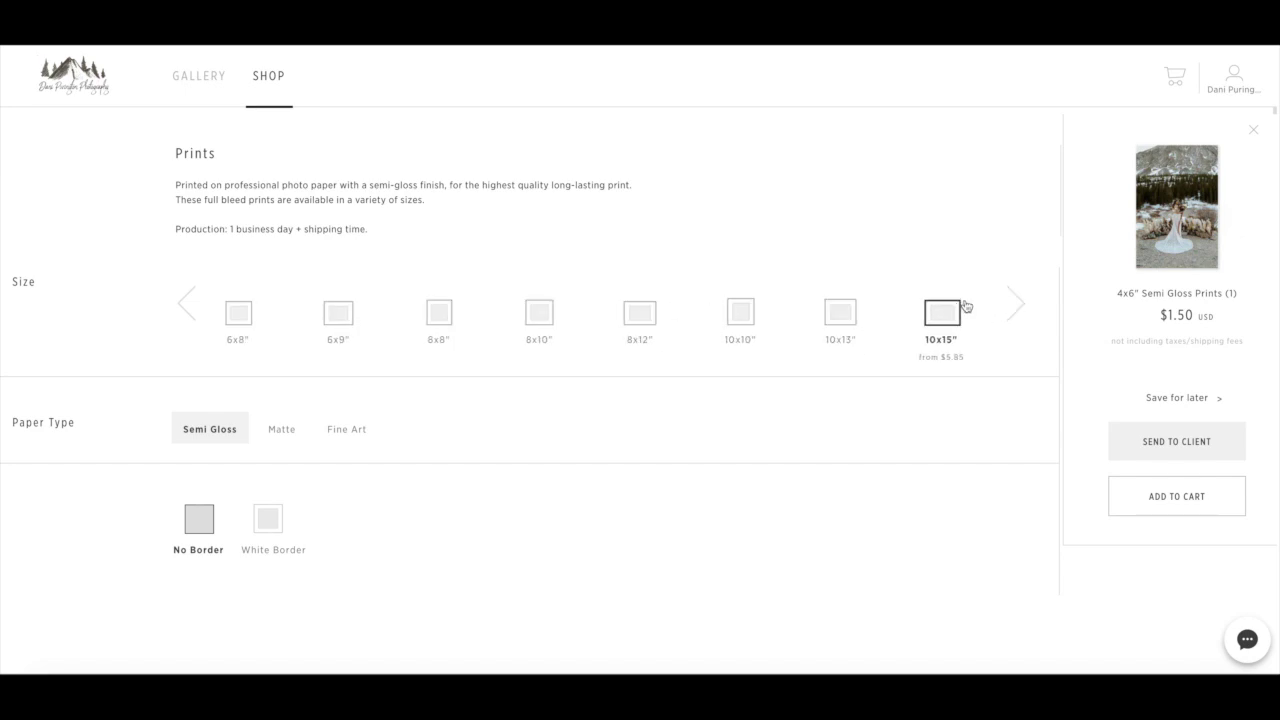
pyautogui.click(1020, 310)
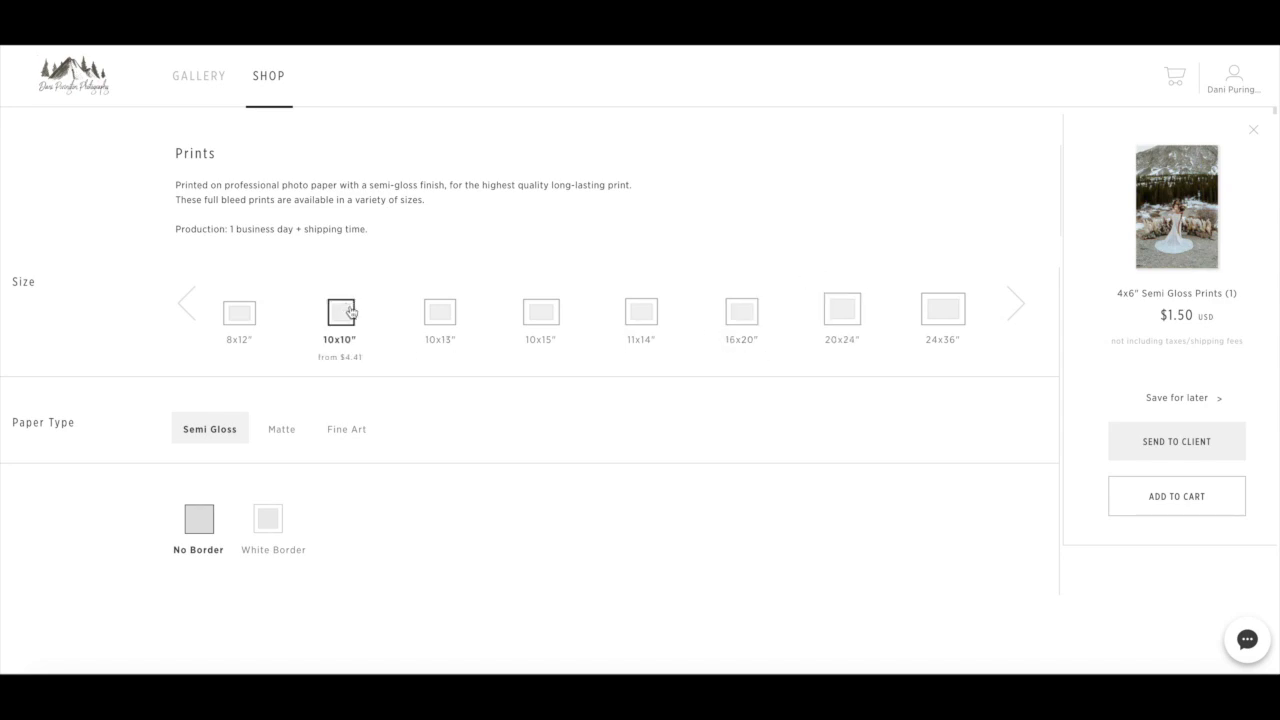
pyautogui.click(440, 315)
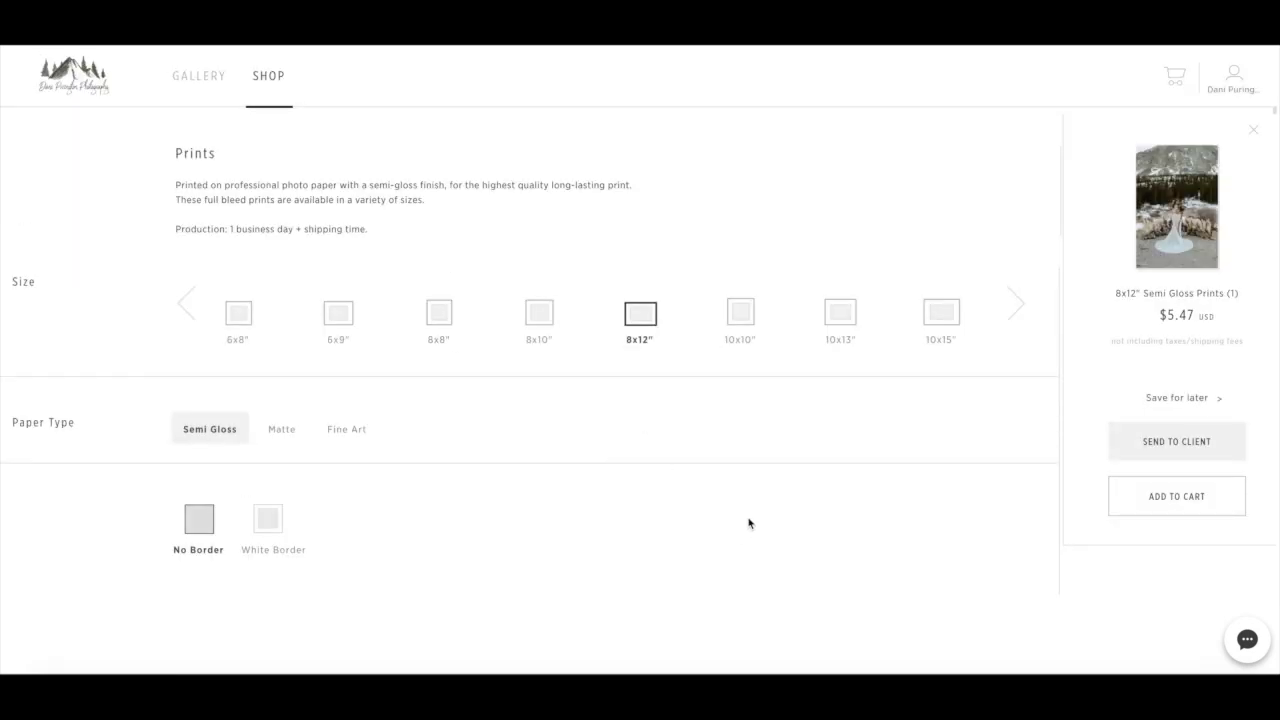
# Try the Matte and Fine Art paper types for the print, previewing Fine Art with a white border.
pyautogui.scroll(-1, 840, 492)
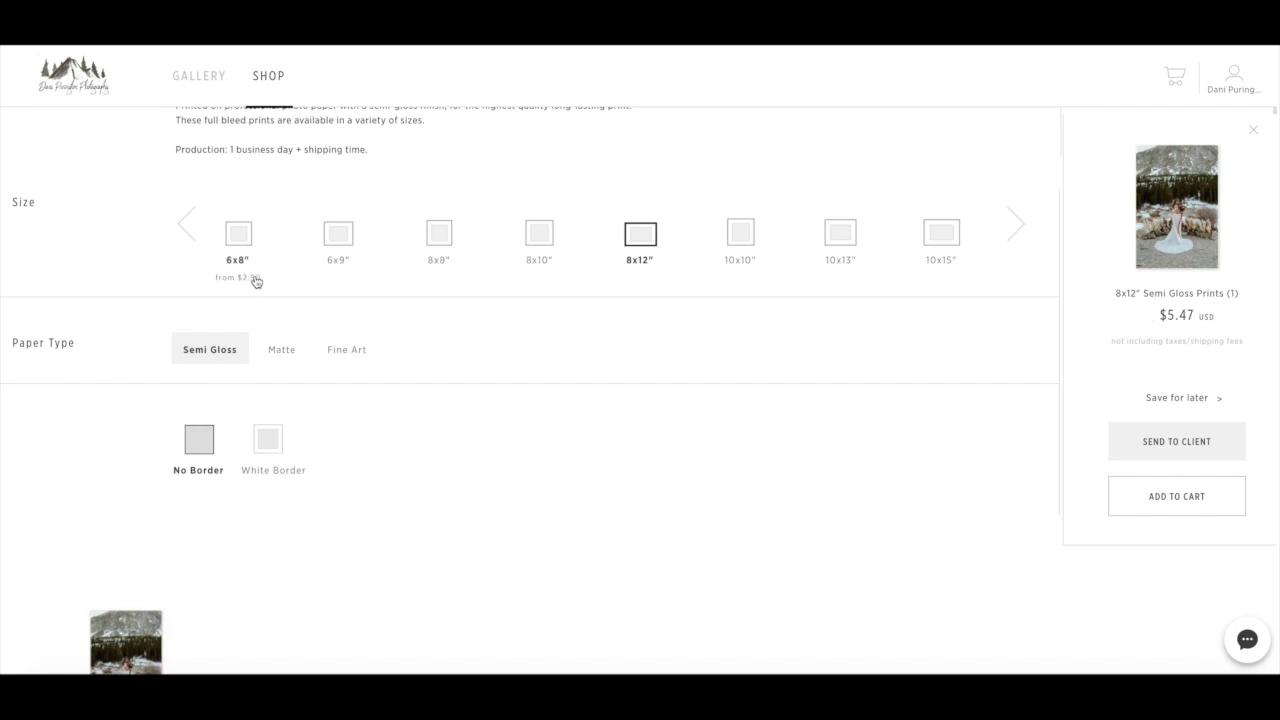
pyautogui.click(287, 355)
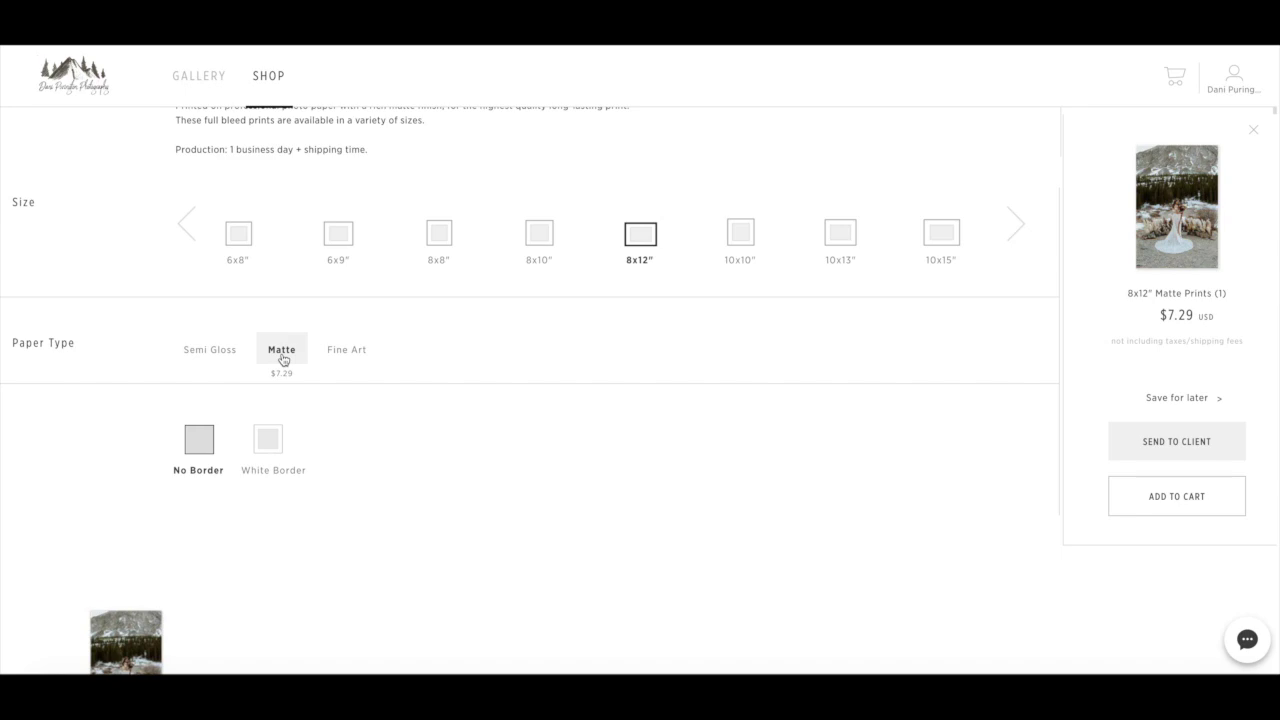
pyautogui.click(344, 358)
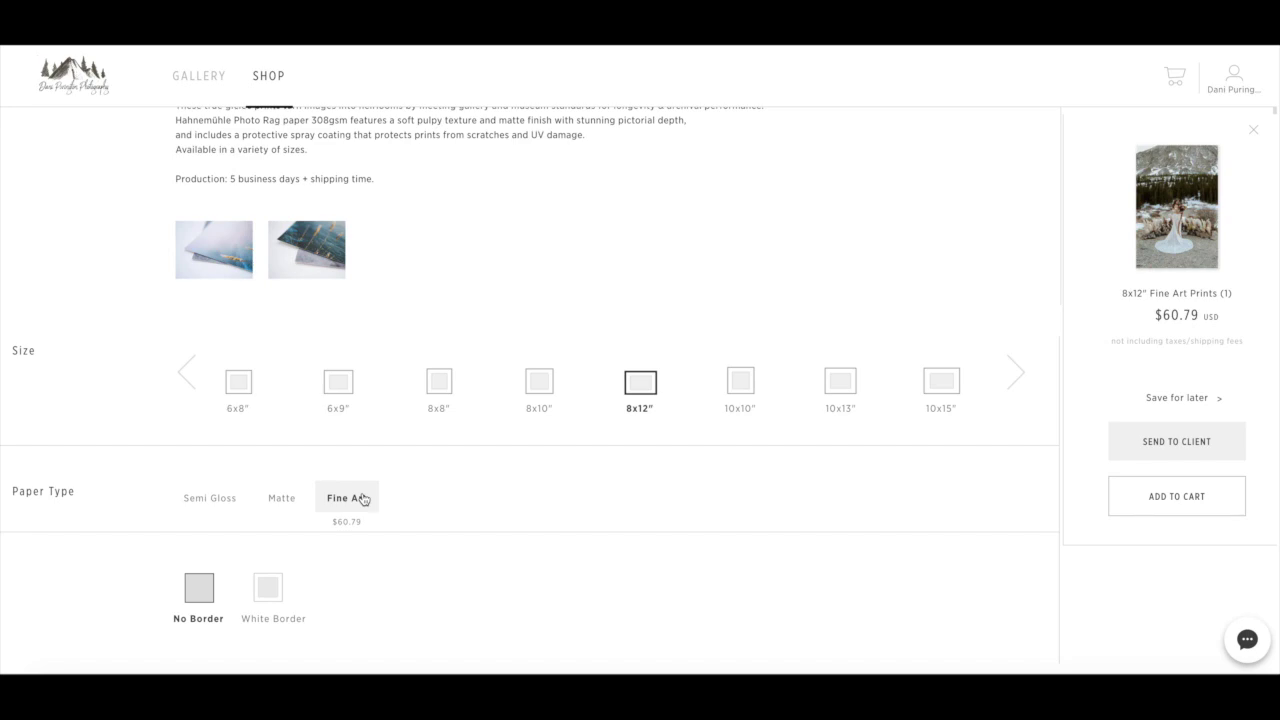
pyautogui.scroll(-2, 463, 491)
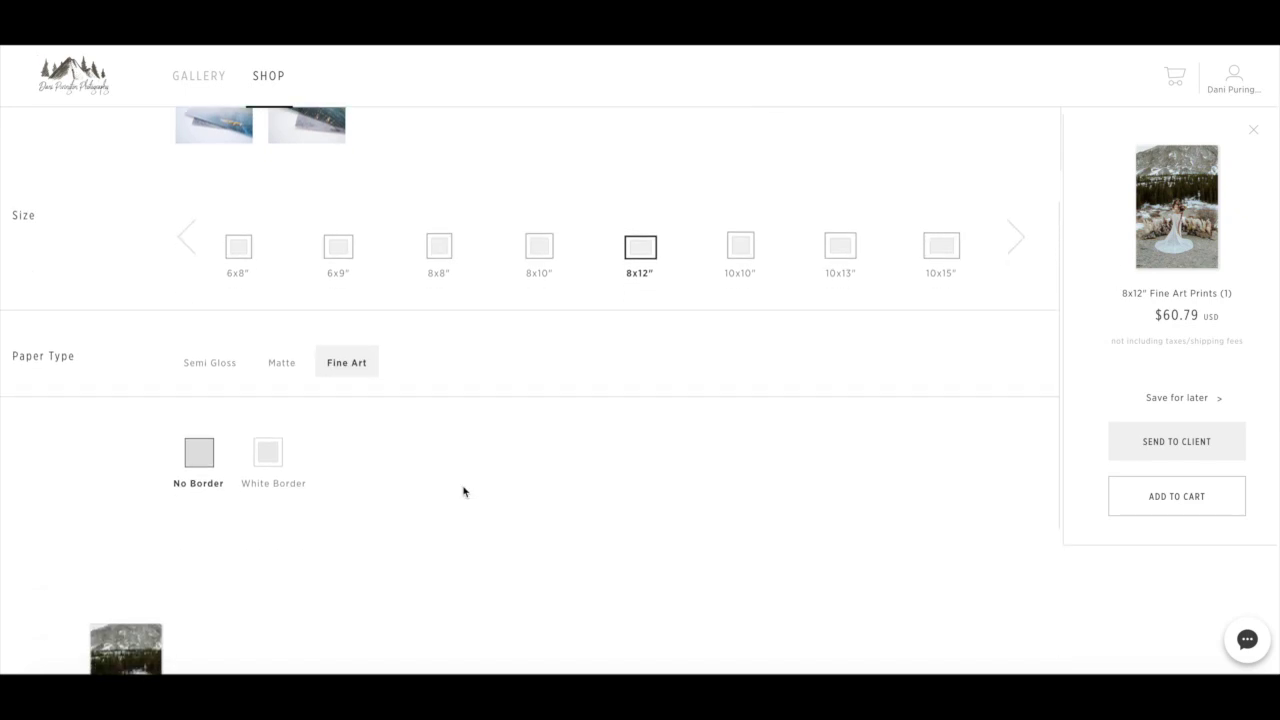
pyautogui.click(266, 460)
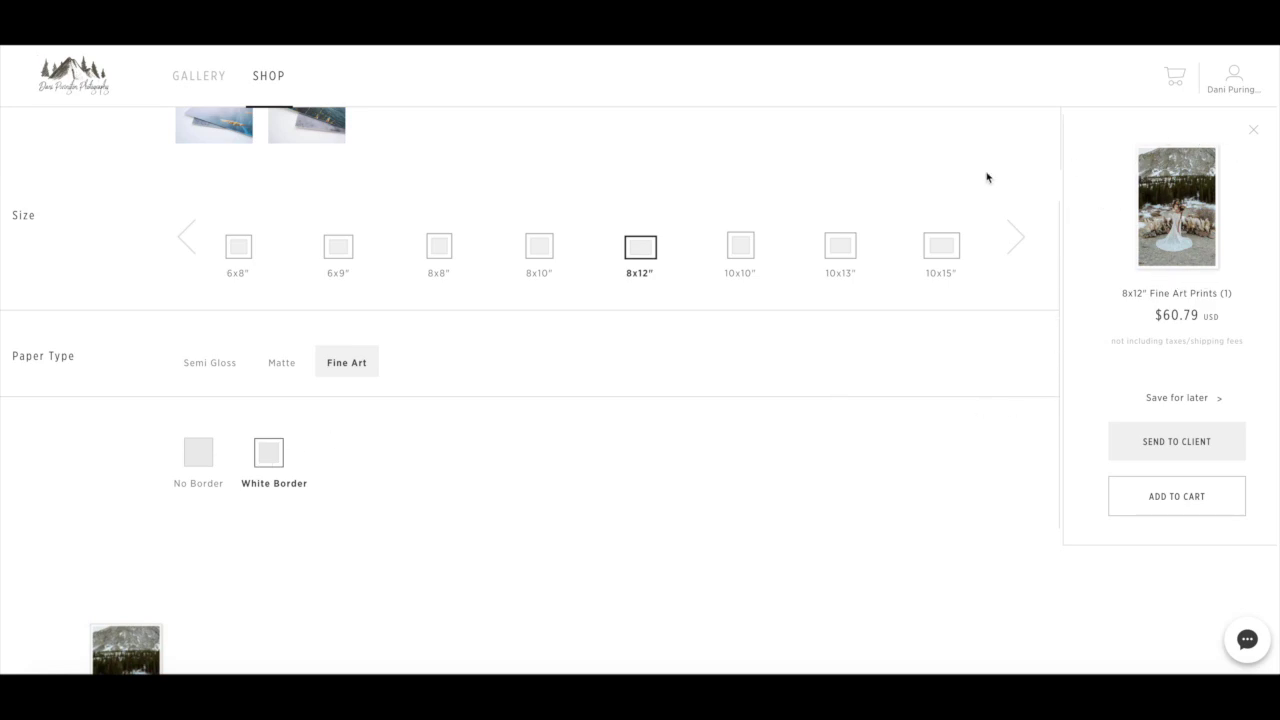
# Set the paper type to Matte and, after previewing the white border, set the print to No Border.
pyautogui.click(210, 363)
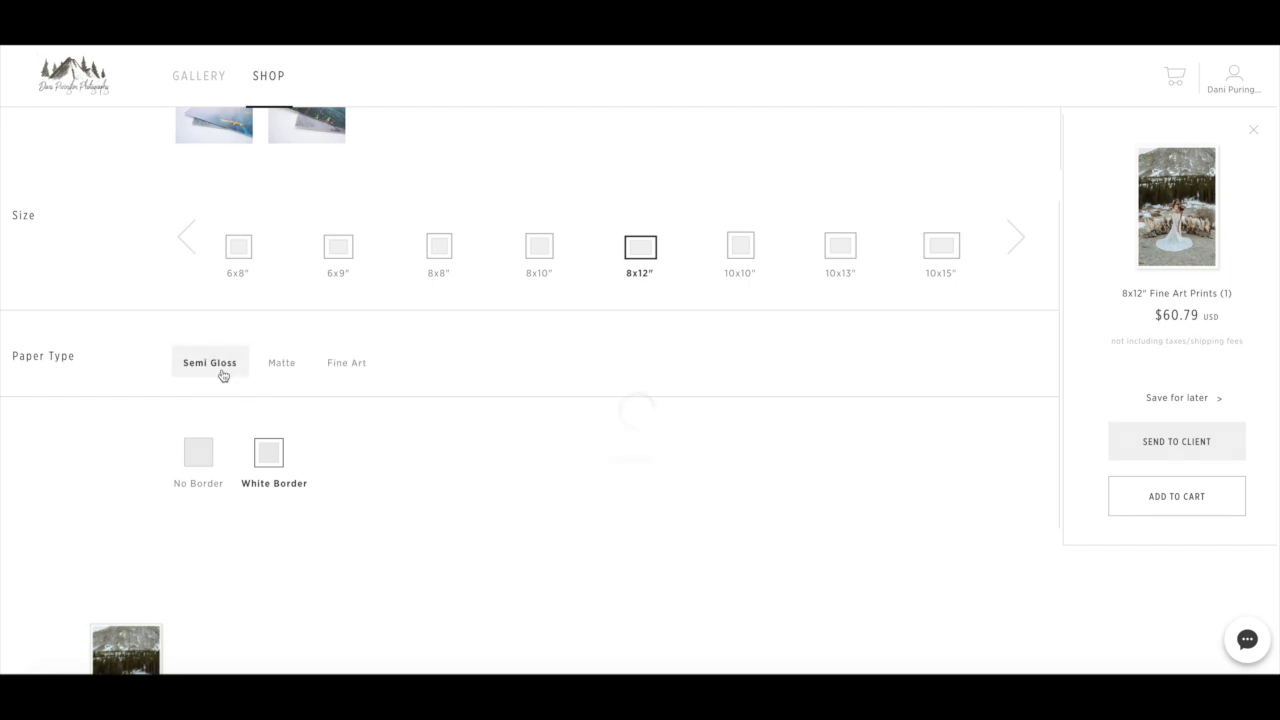
pyautogui.scroll(-2, 223, 371)
pyautogui.click(281, 216)
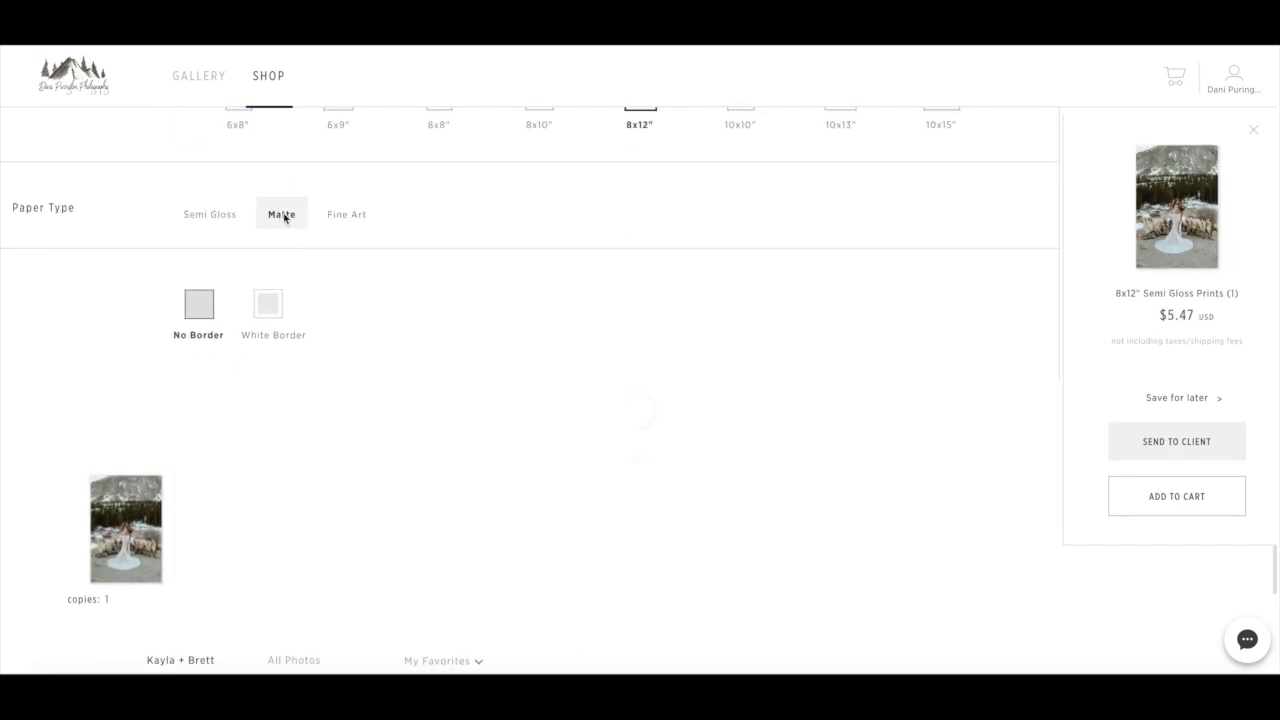
pyautogui.click(270, 306)
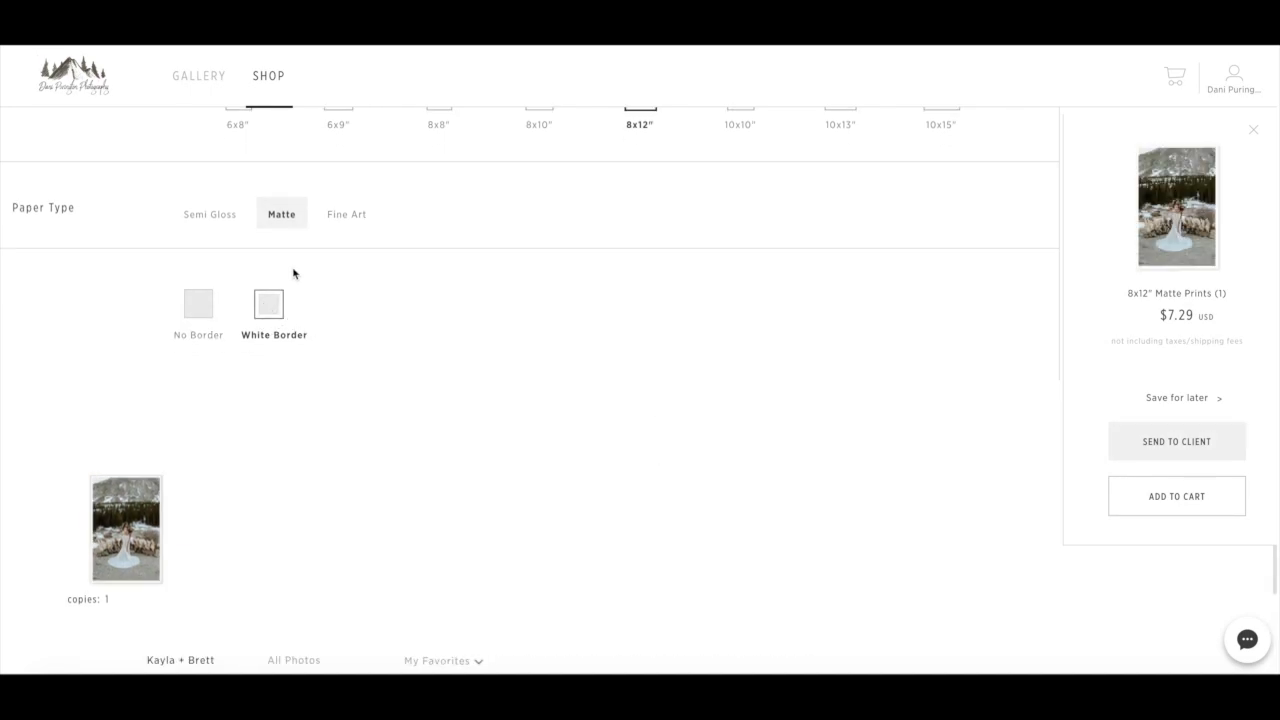
pyautogui.click(210, 312)
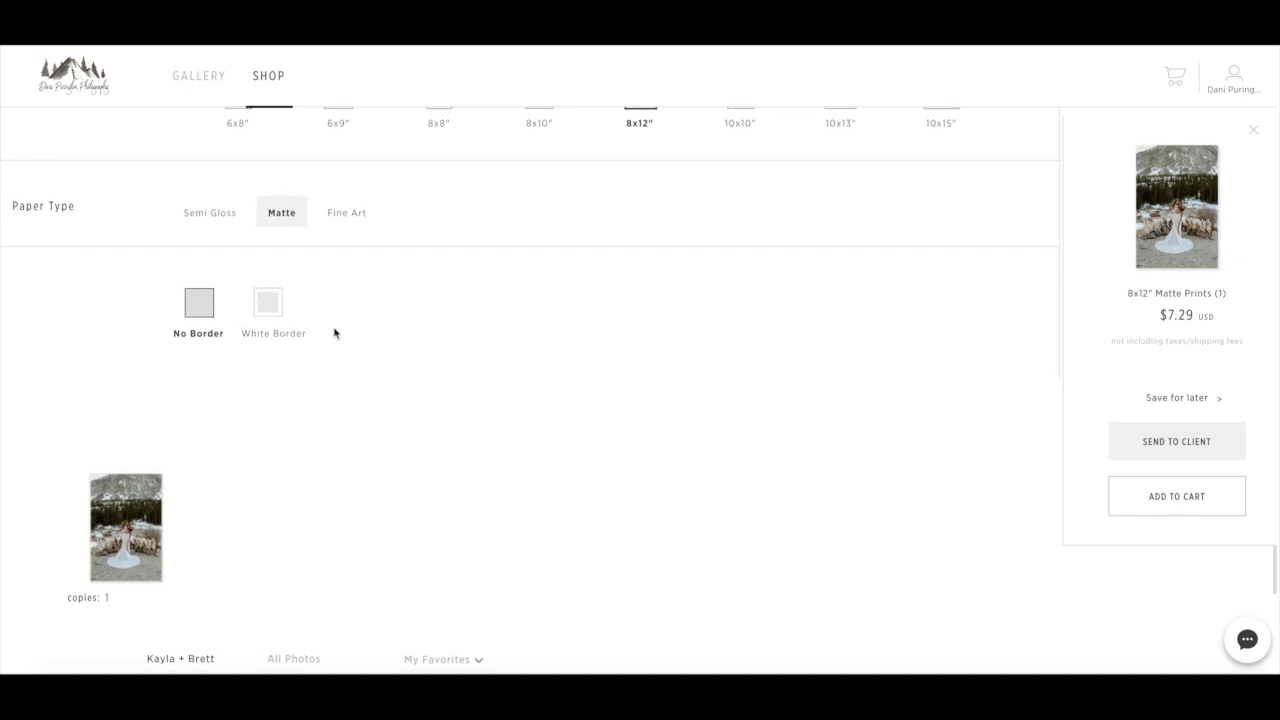
# Add a photo of the couple standing together to the print order and delete the original photo of the bride.
pyautogui.scroll(-2, 335, 333)
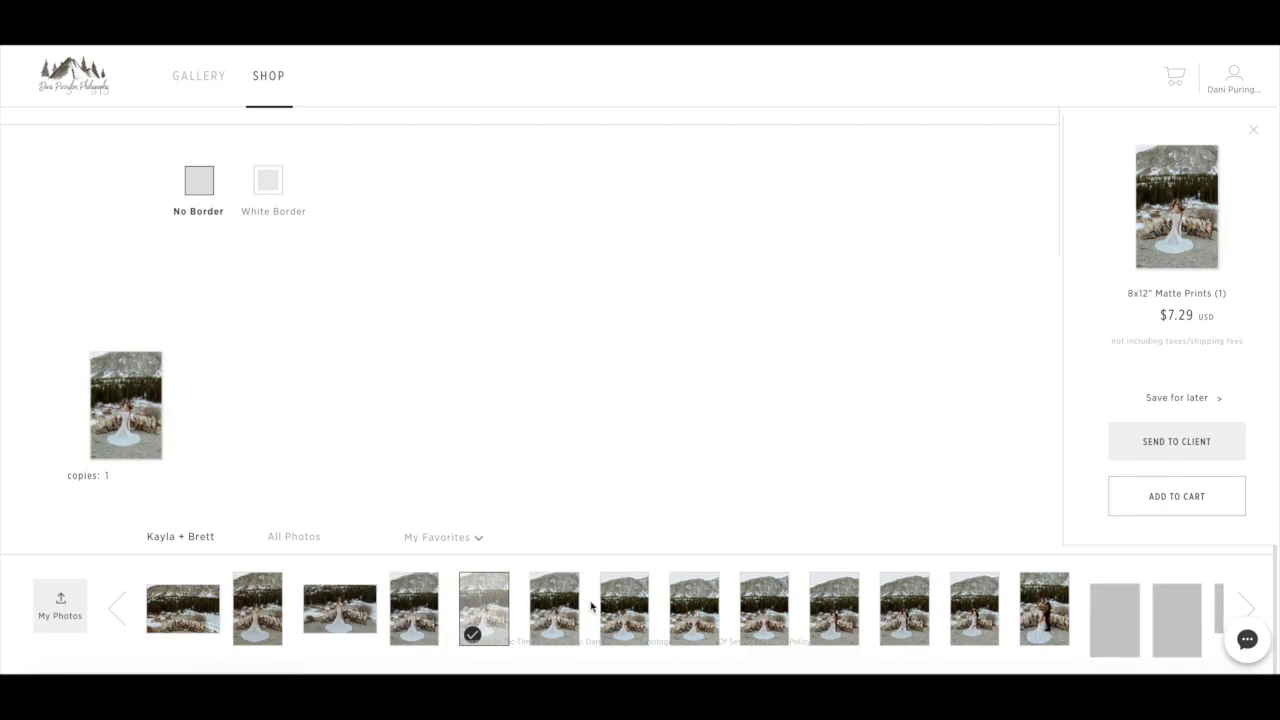
pyautogui.click(440, 537)
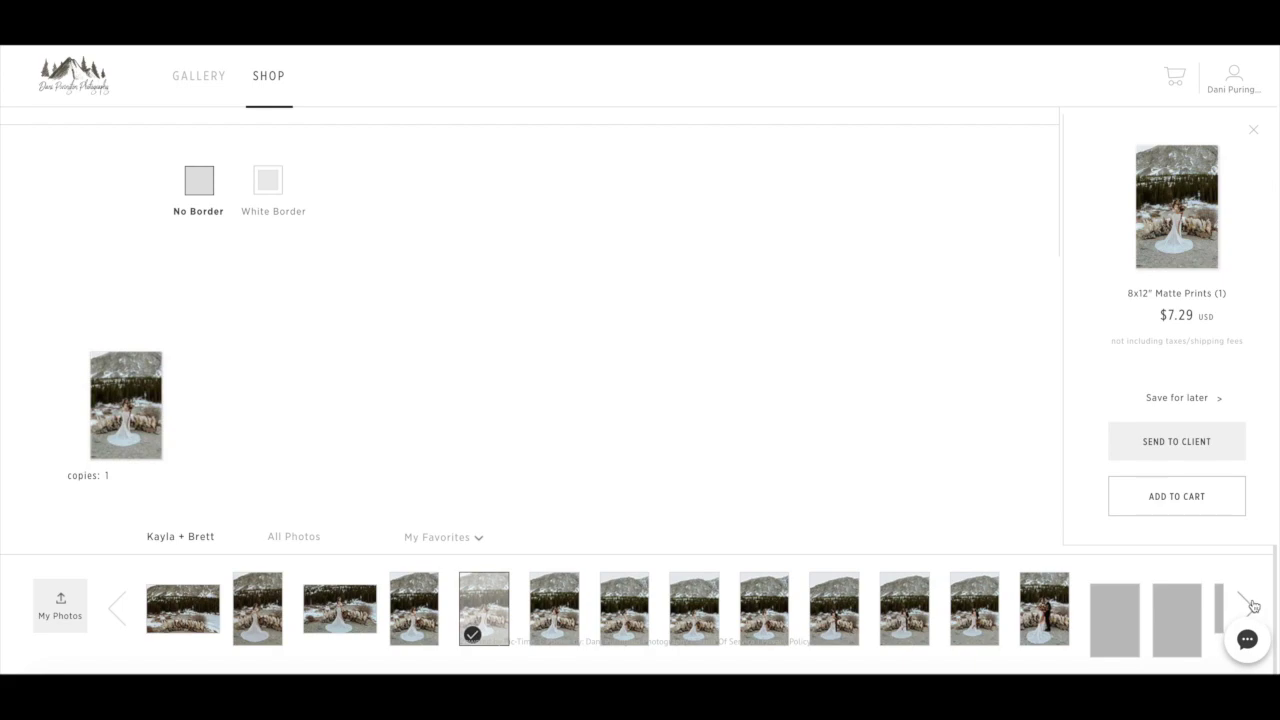
pyautogui.scroll(-5, 1221, 625)
pyautogui.click(1010, 628)
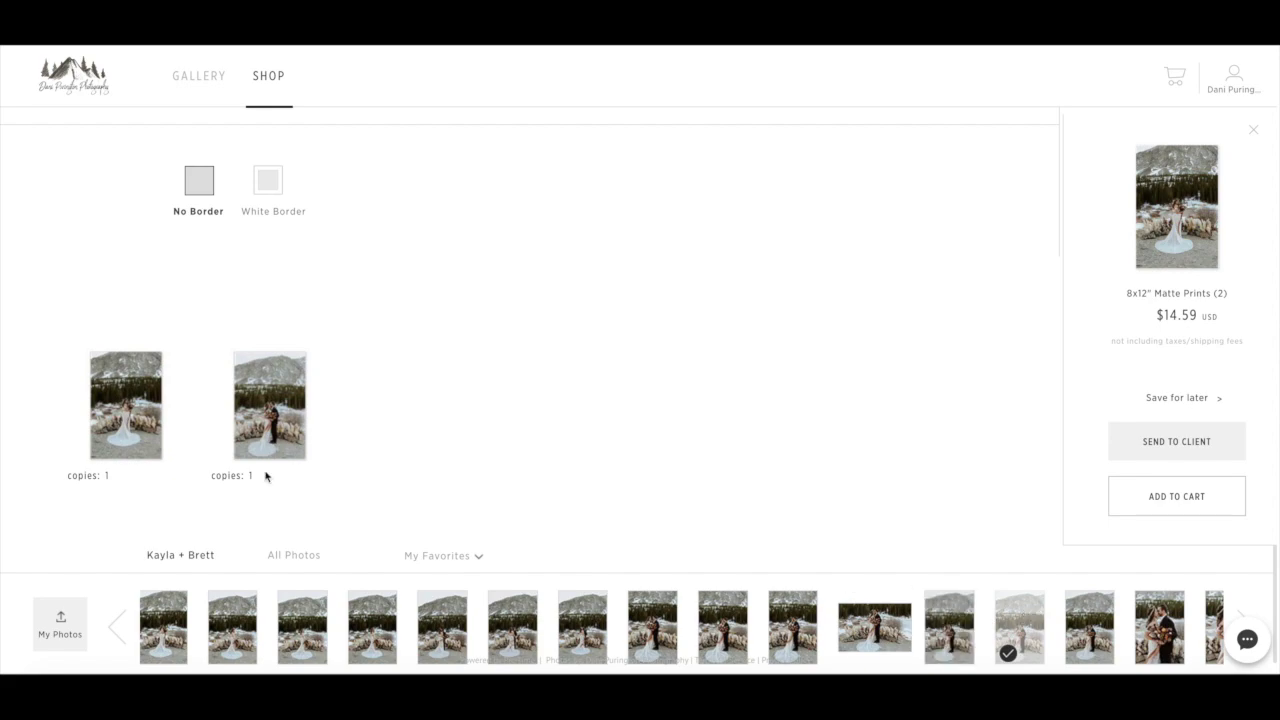
pyautogui.moveTo(271, 413)
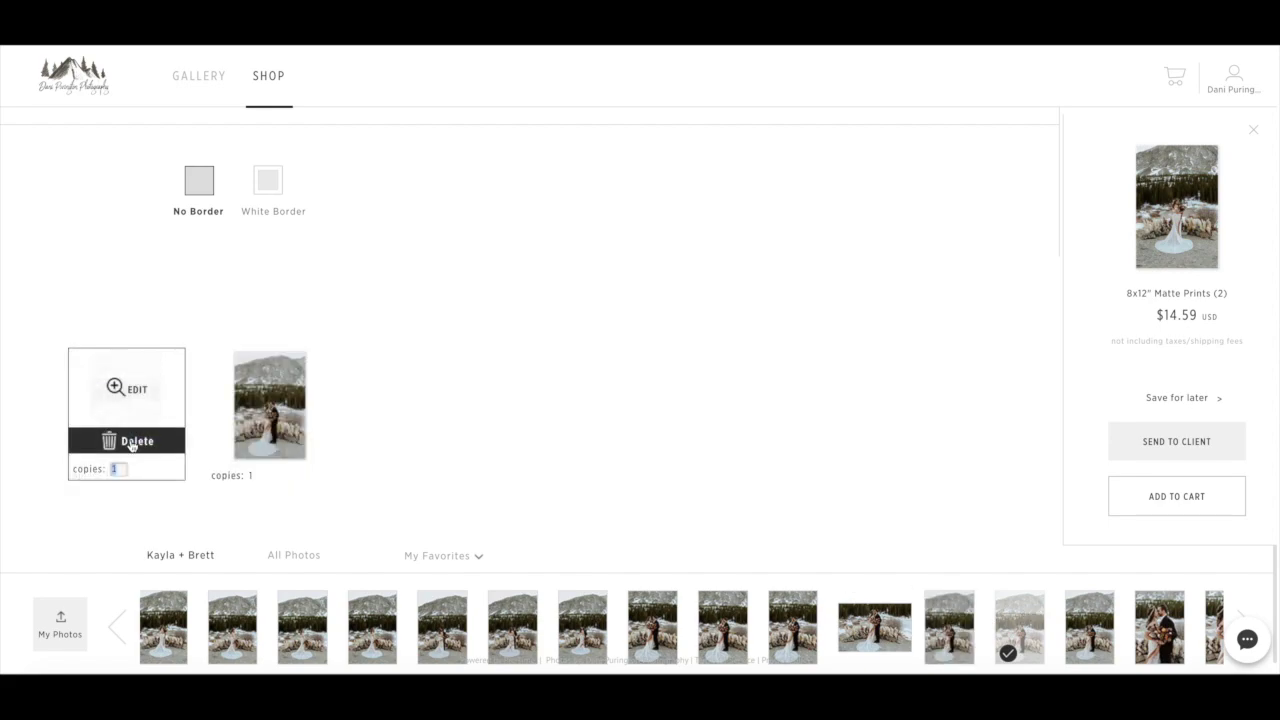
pyautogui.click(135, 442)
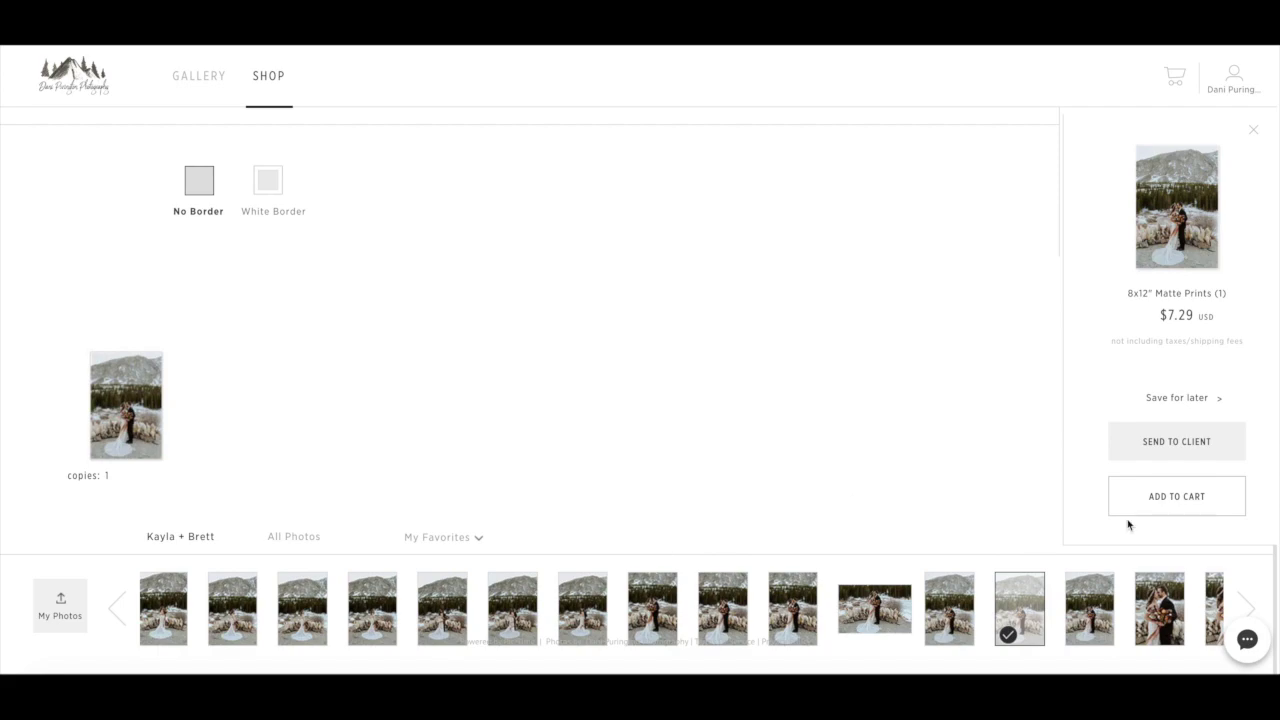
# Add the 8x12" matte print to the cart, glance over the suggested products and continue shopping.
pyautogui.click(1214, 499)
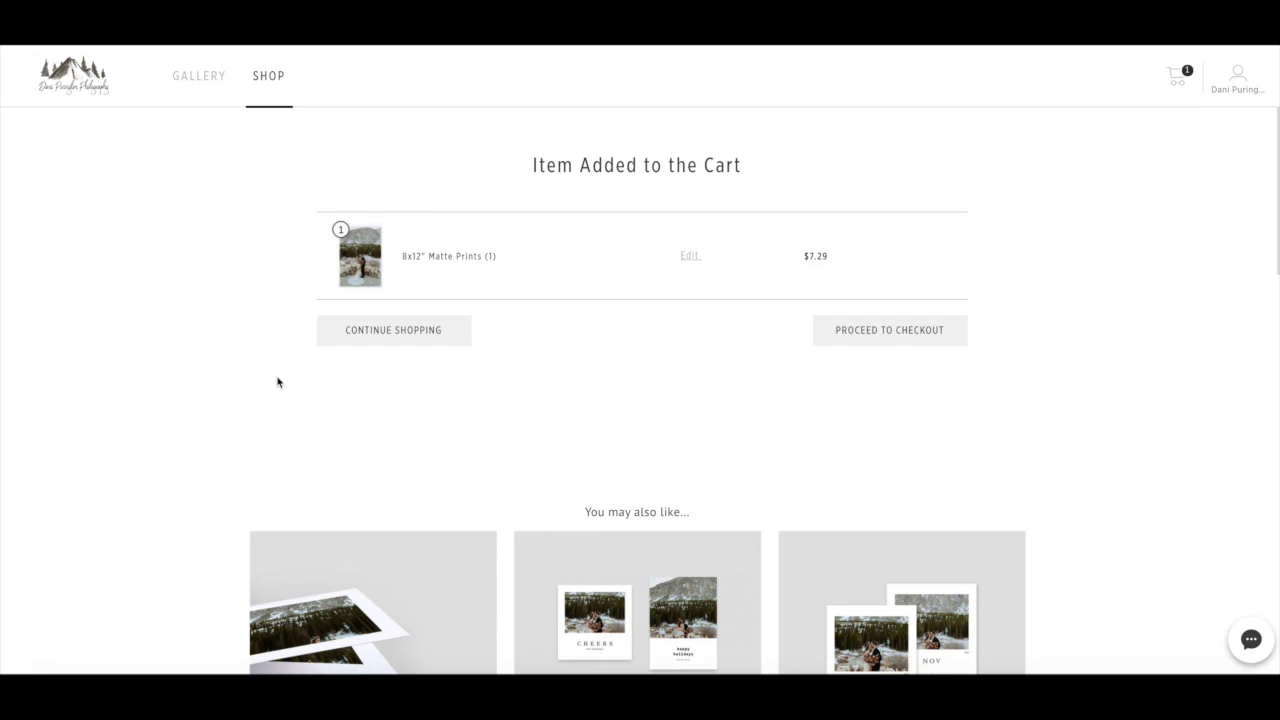
pyautogui.scroll(-3, 277, 381)
pyautogui.scroll(3, 163, 249)
pyautogui.click(419, 340)
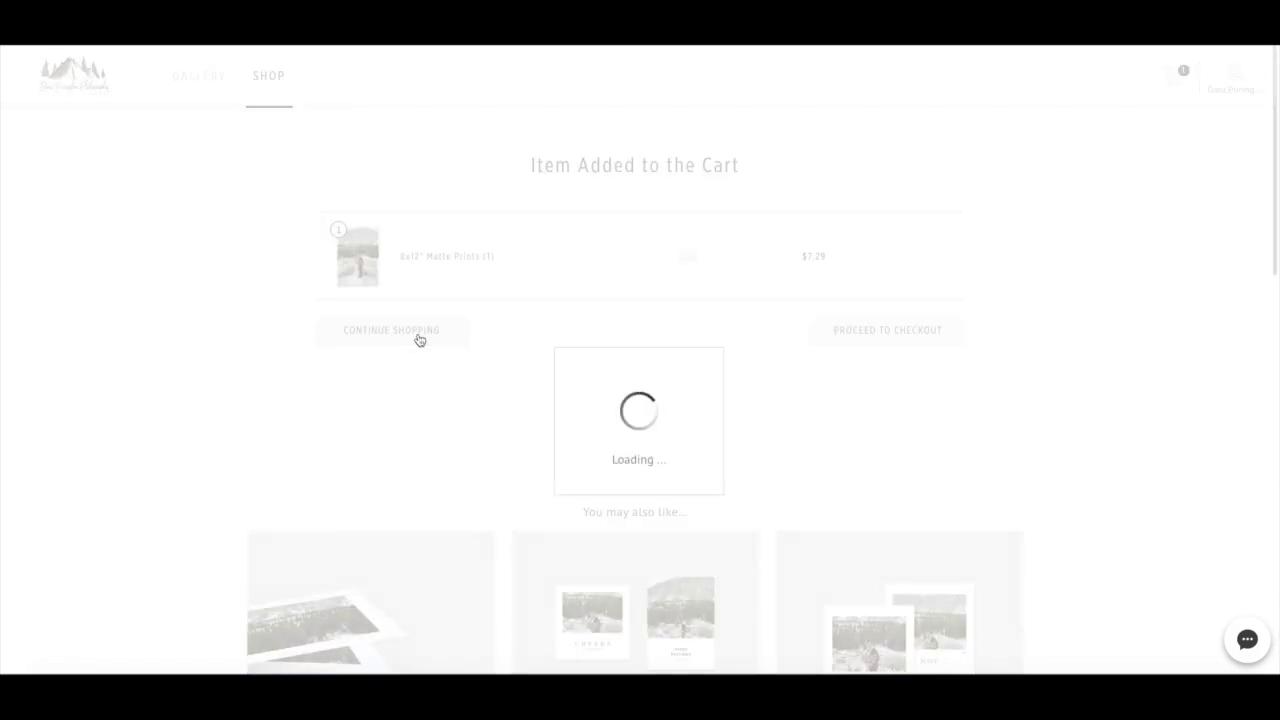
# Open the Fine Art Albums product from the shop's categories and view the pre-designed album.
pyautogui.scroll(-3, 420, 340)
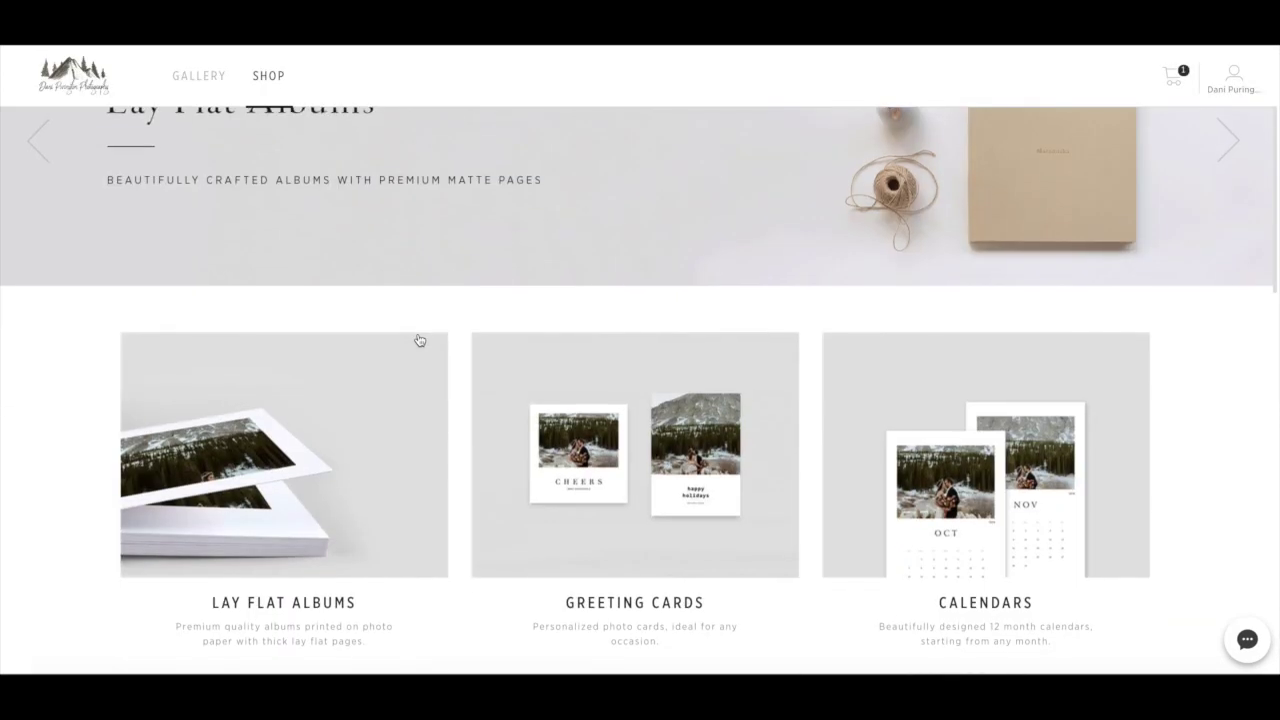
pyautogui.scroll(-6, 490, 427)
pyautogui.scroll(-3, 494, 428)
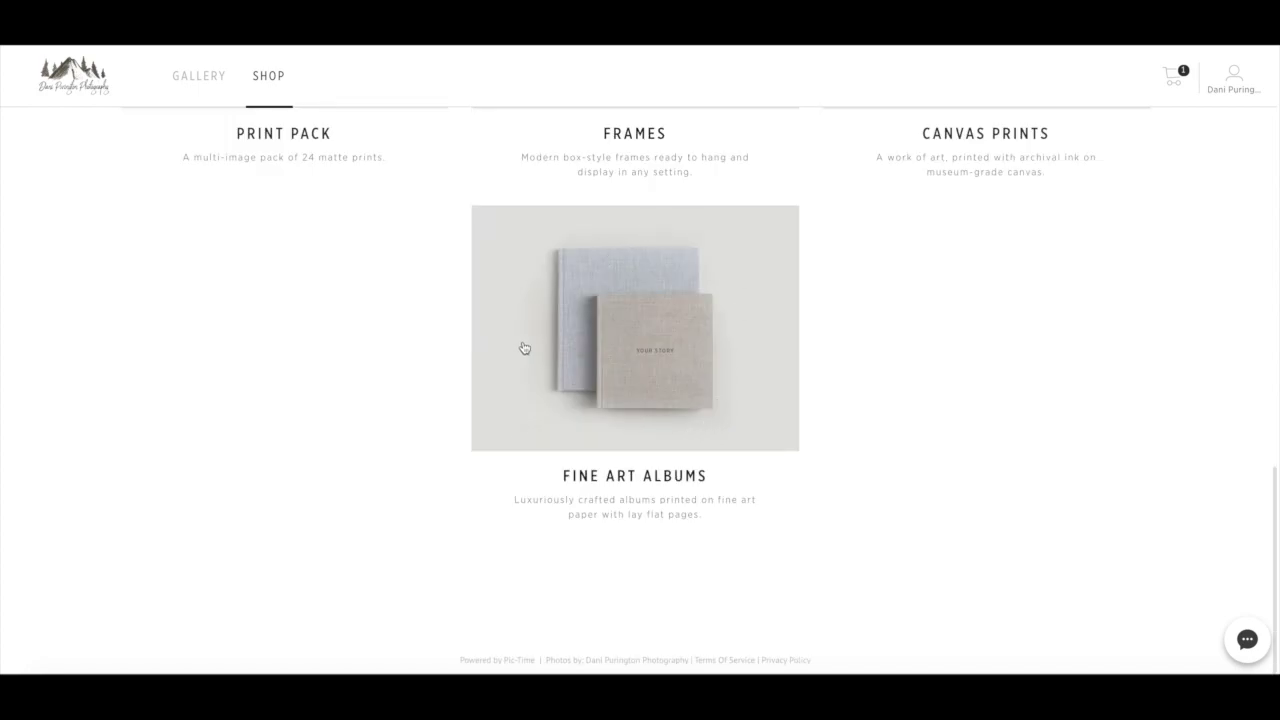
pyautogui.click(609, 288)
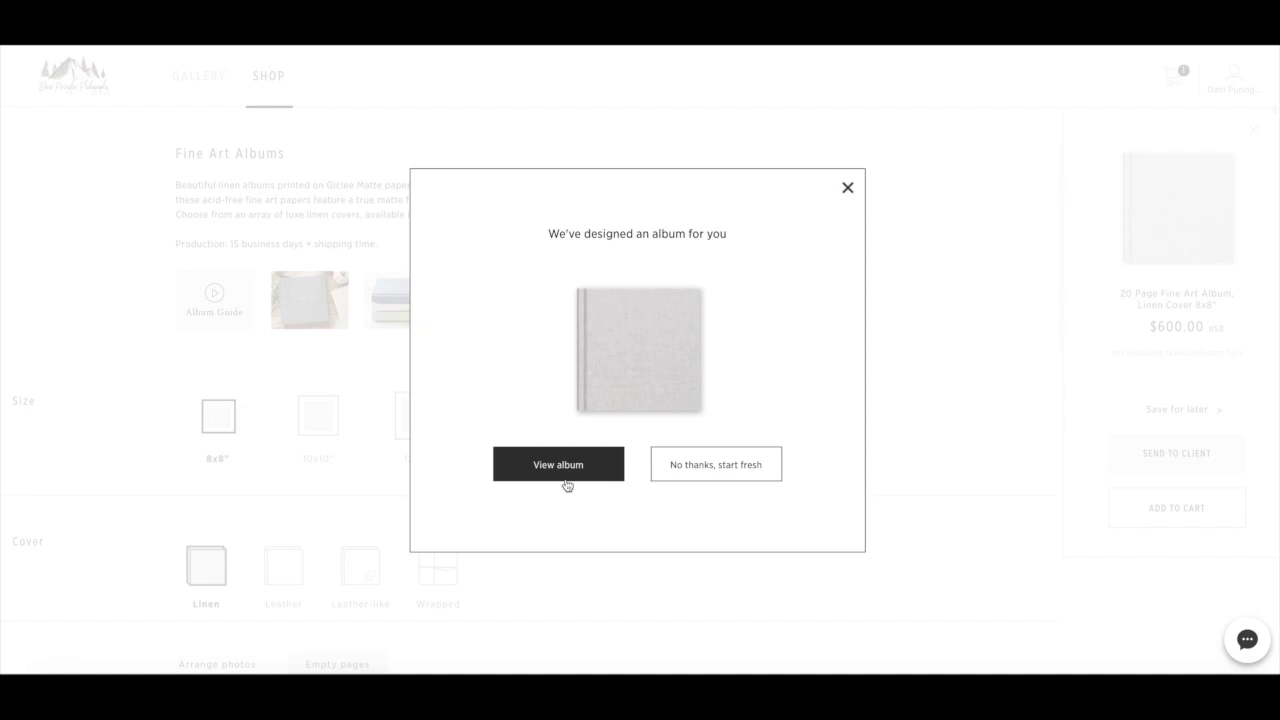
pyautogui.click(537, 466)
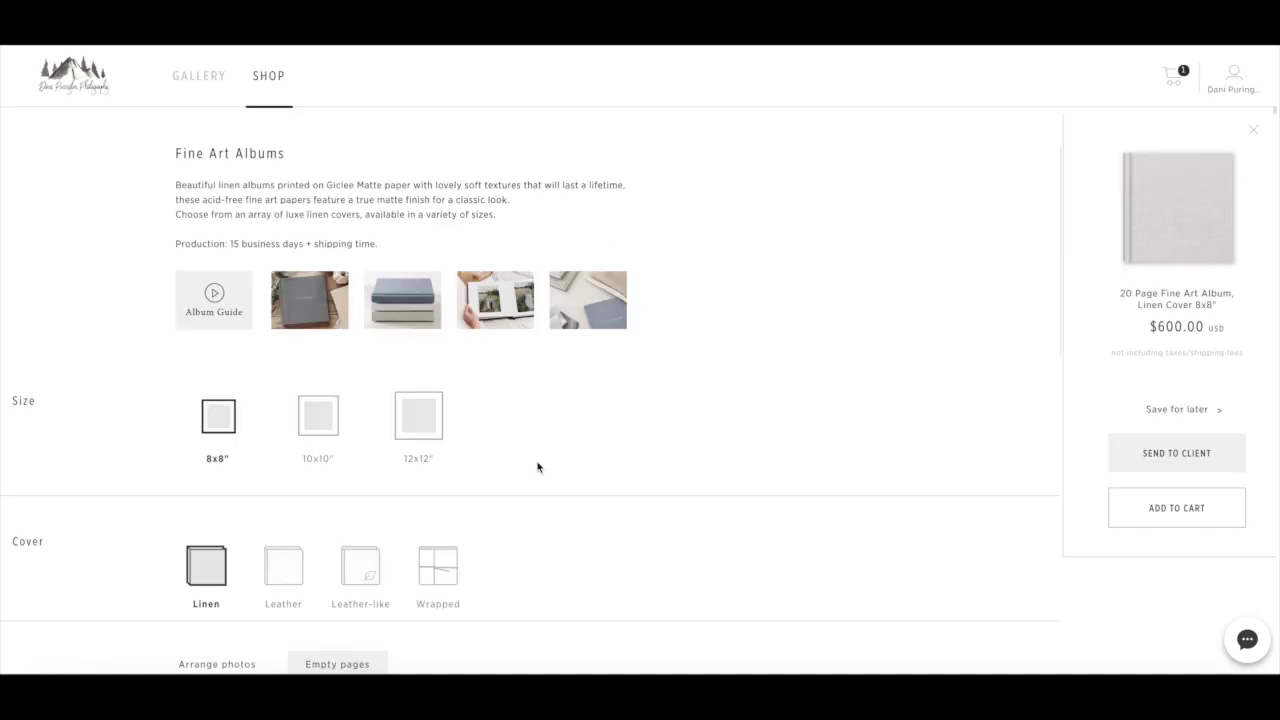
# Examine the pre-designed album's cover, page spreads and page editing options, along with its size and cover choices.
pyautogui.scroll(-3, 537, 466)
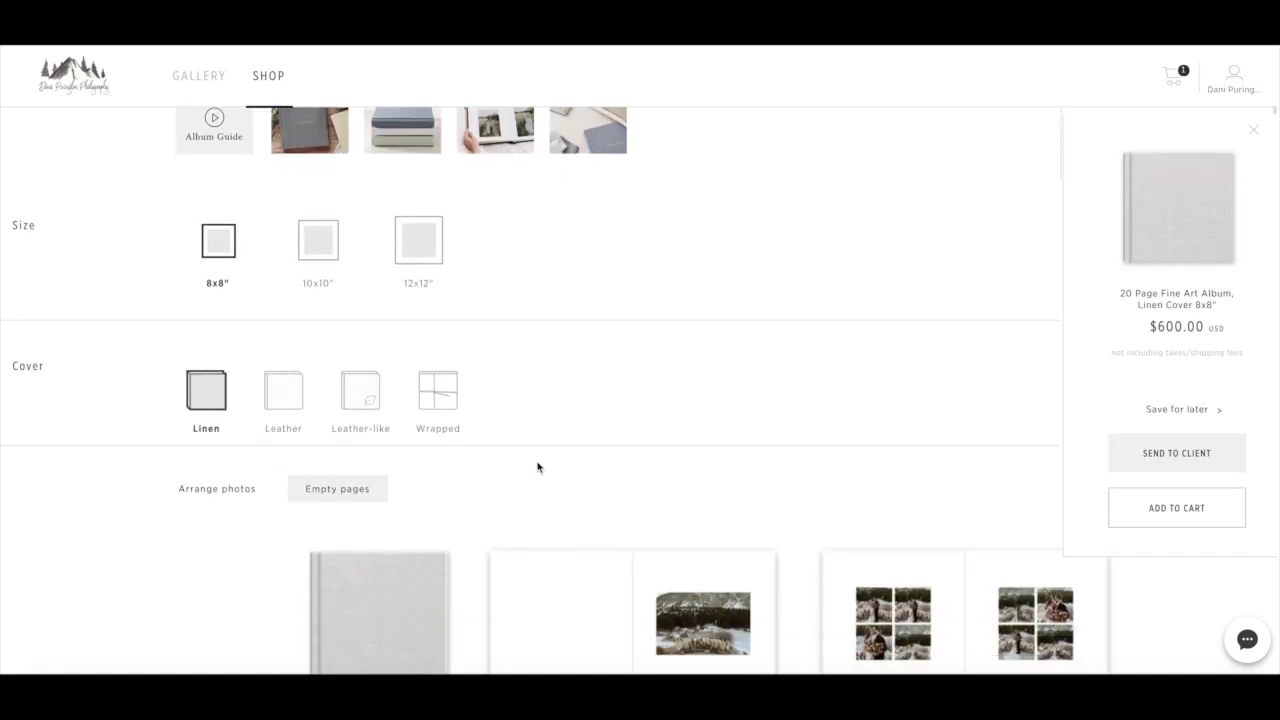
pyautogui.scroll(-2, 654, 526)
pyautogui.scroll(-4, 654, 524)
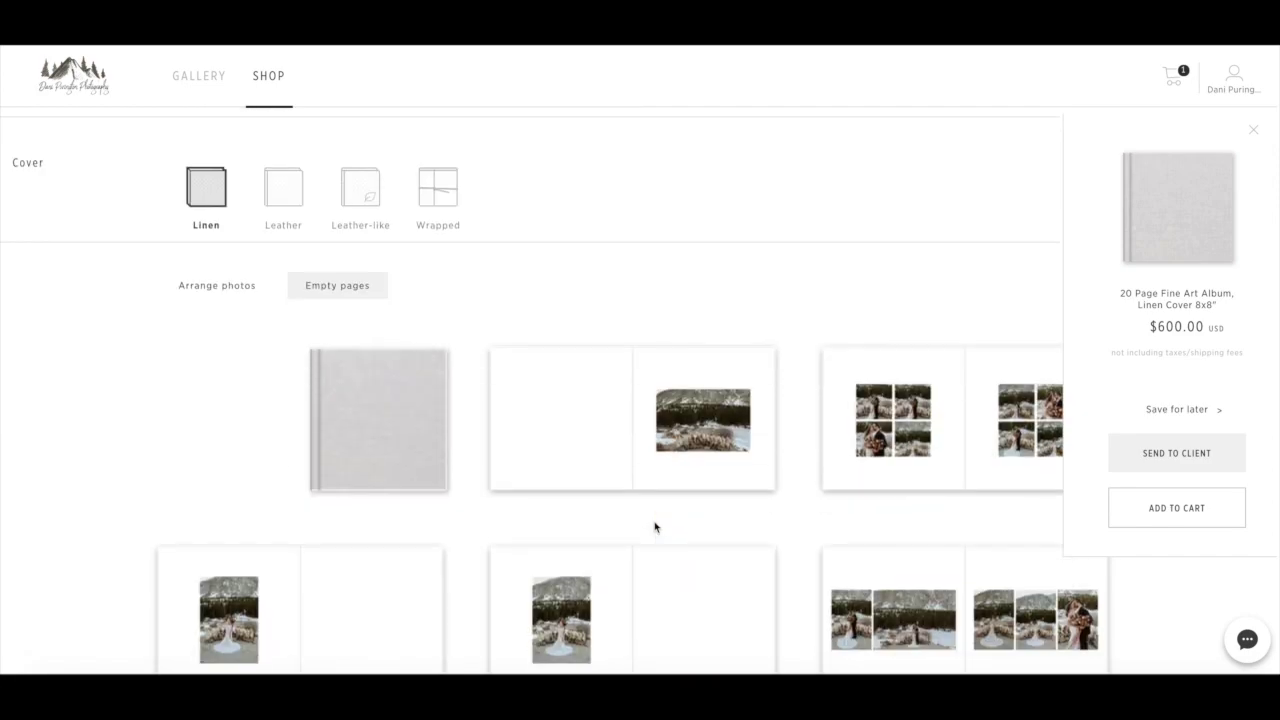
pyautogui.moveTo(520, 167)
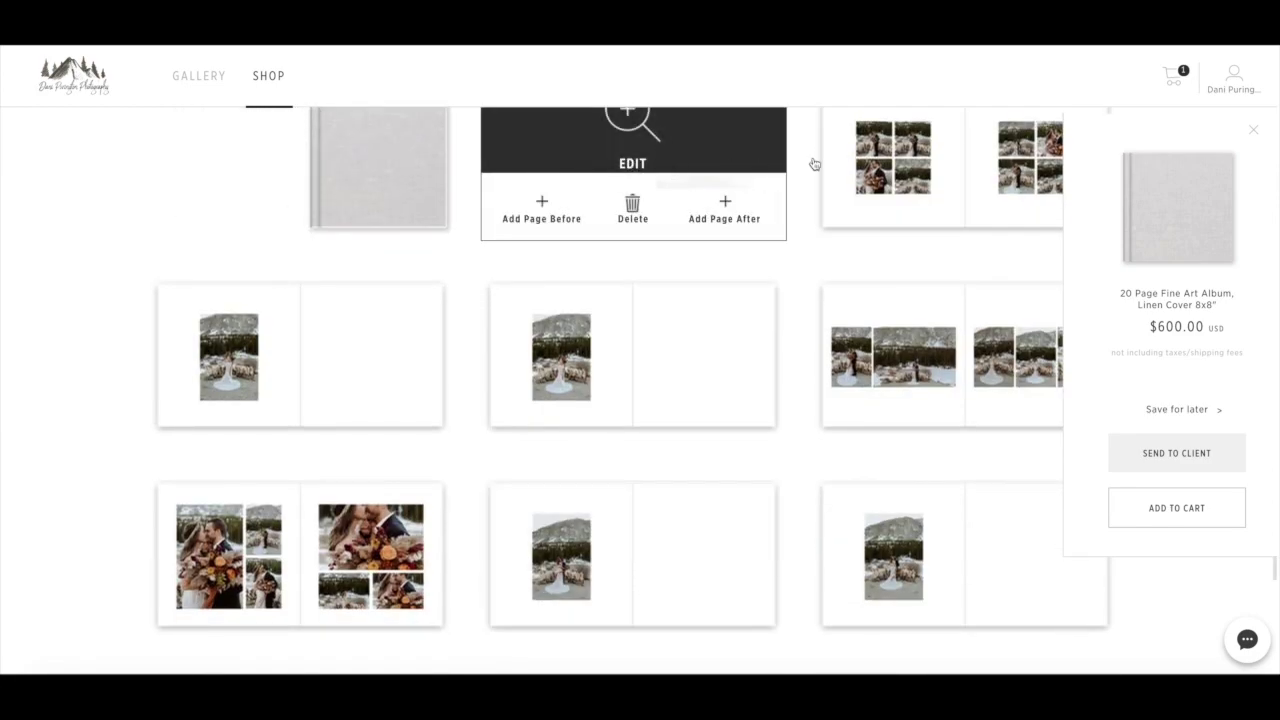
pyautogui.moveTo(647, 386)
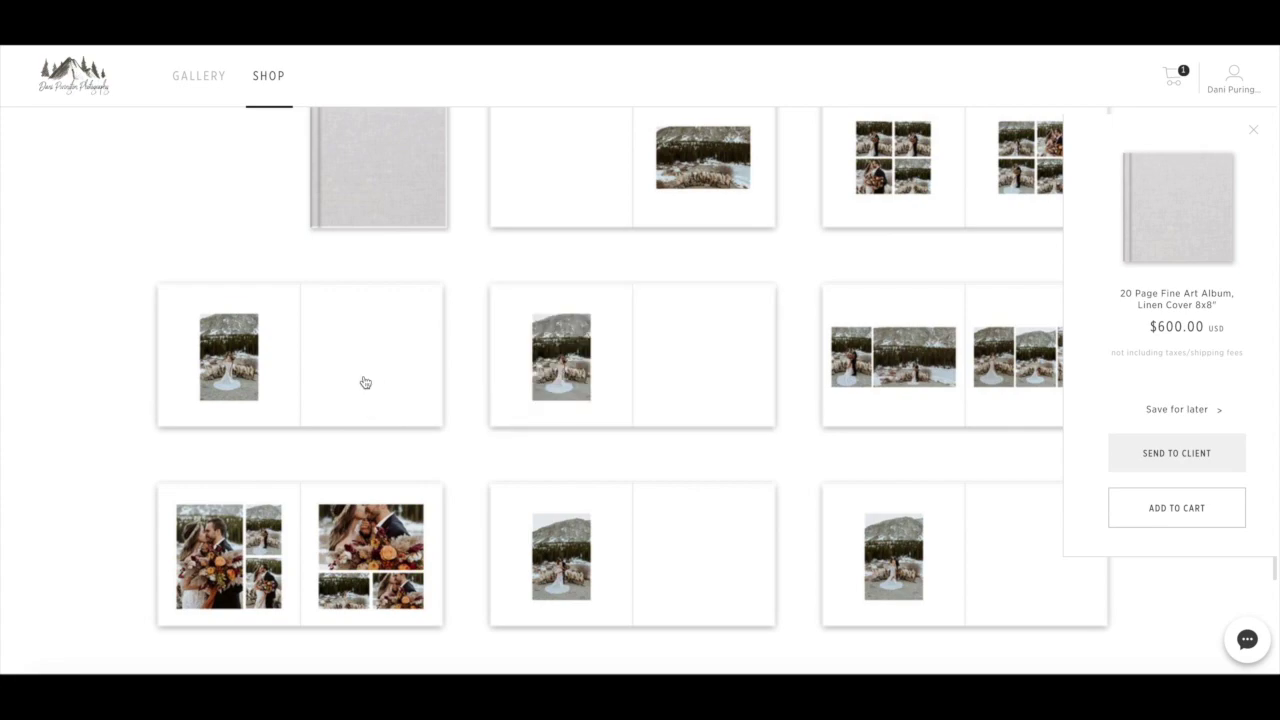
pyautogui.moveTo(633, 162)
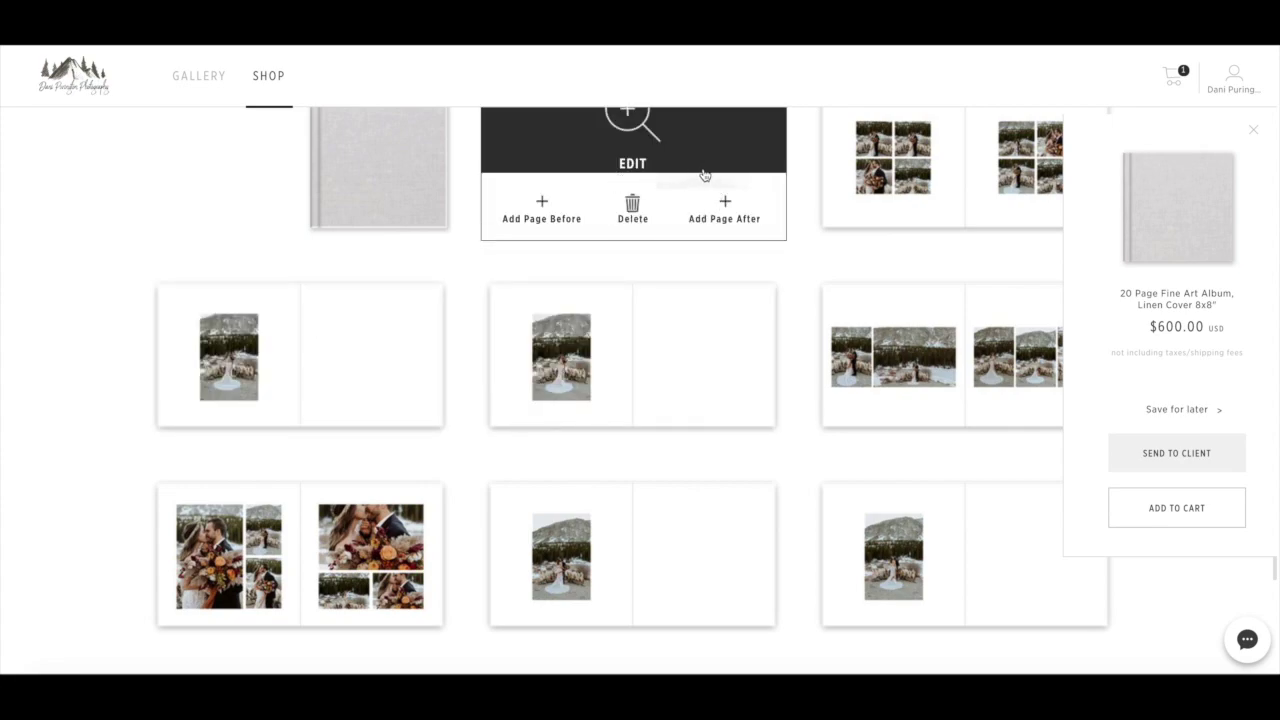
pyautogui.scroll(-2, 771, 345)
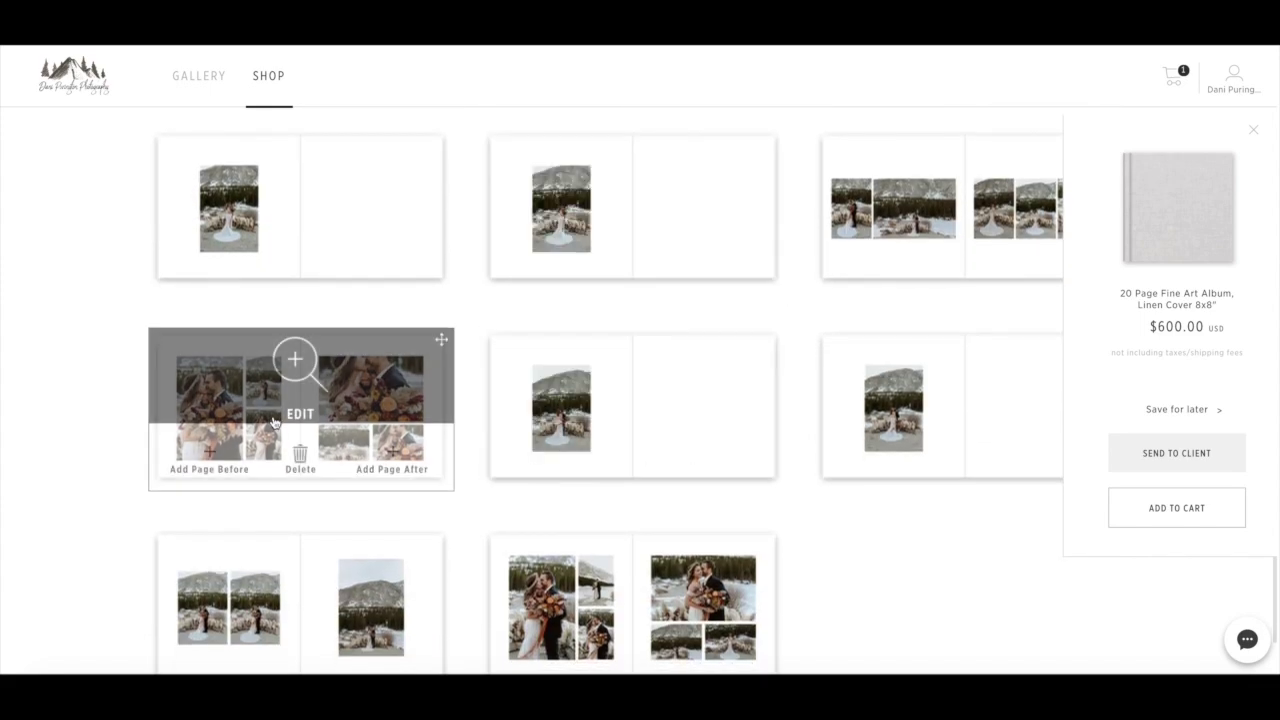
pyautogui.scroll(2, 754, 516)
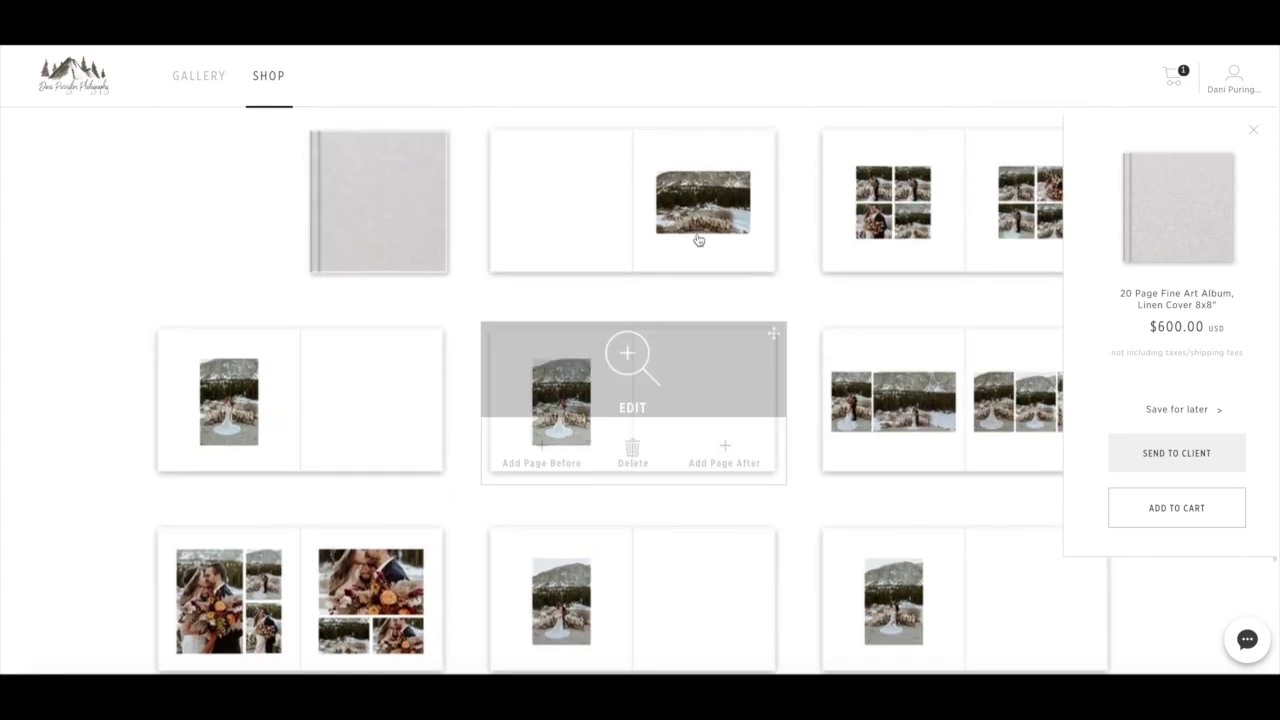
pyautogui.scroll(-2, 310, 403)
pyautogui.scroll(-1, 310, 403)
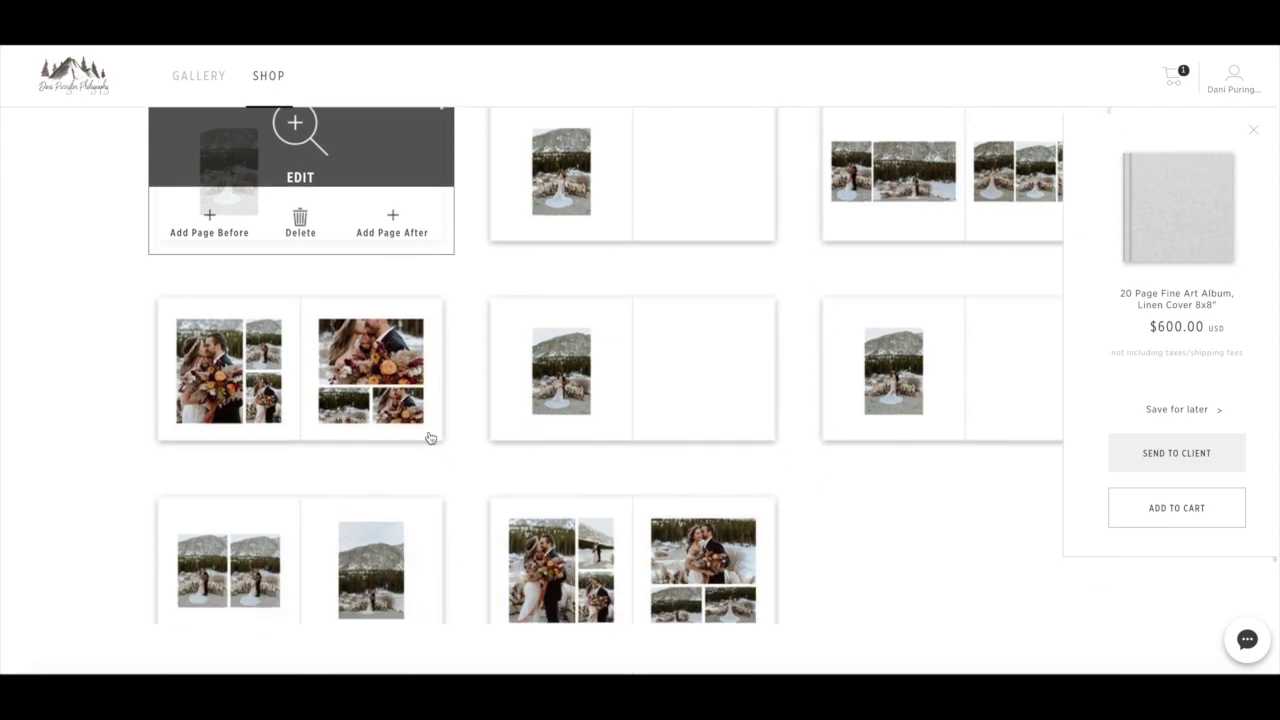
pyautogui.scroll(-1, 886, 517)
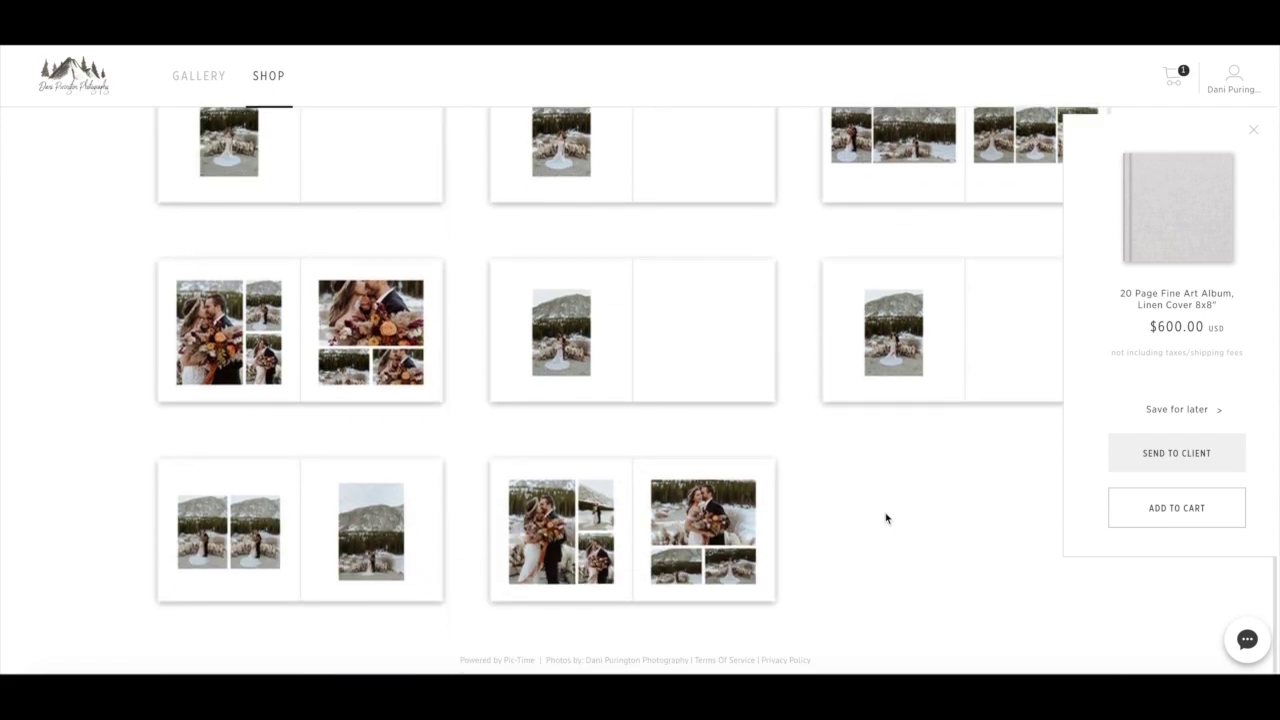
pyautogui.scroll(5, 886, 518)
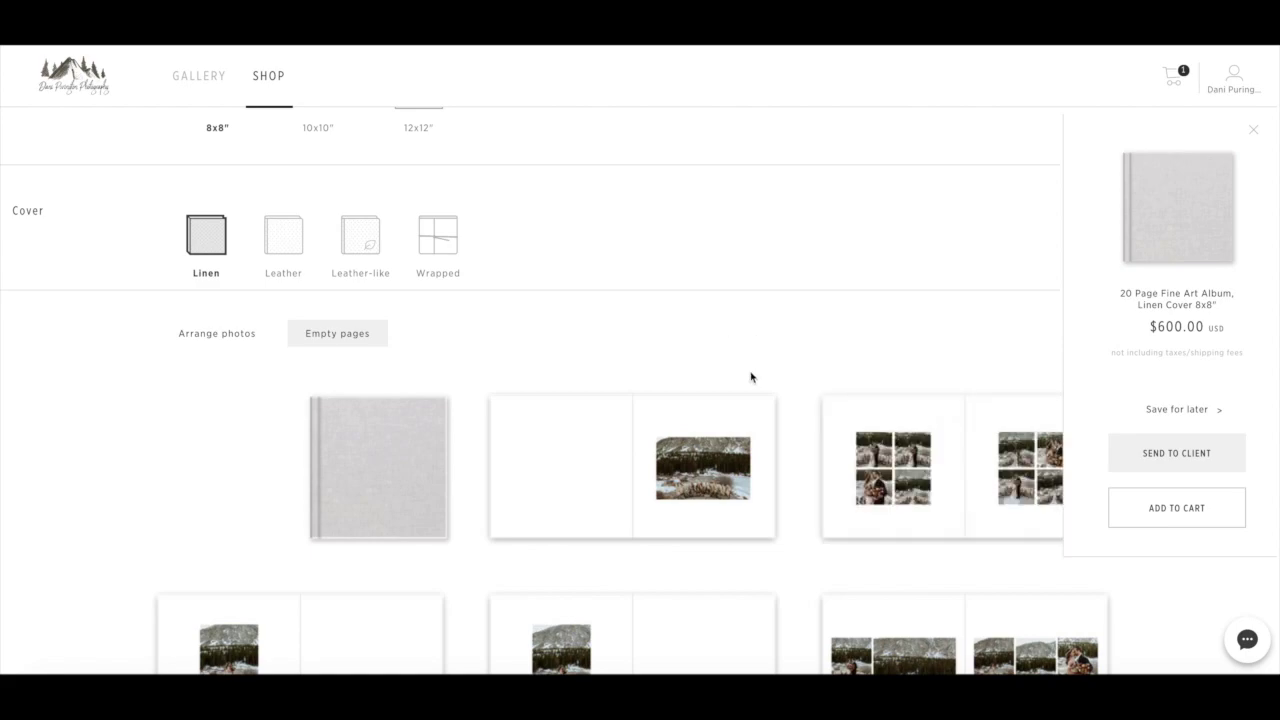
pyautogui.scroll(-2, 752, 376)
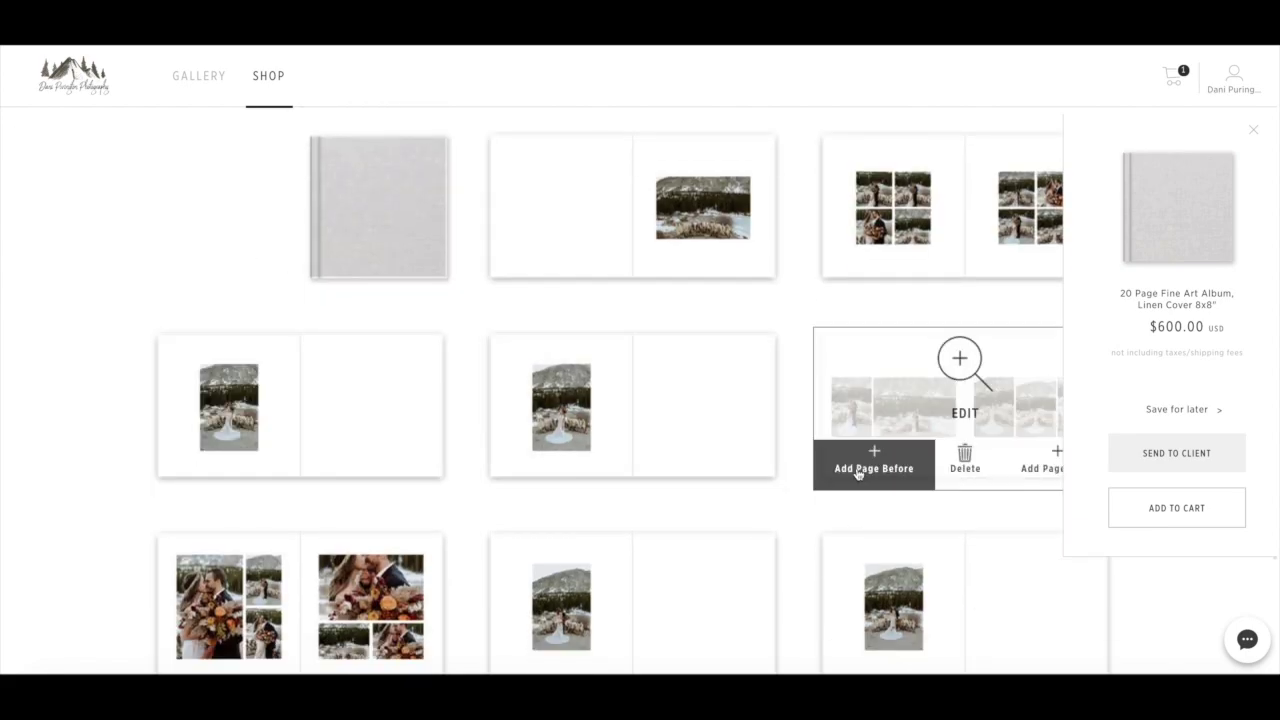
pyautogui.scroll(-3, 812, 540)
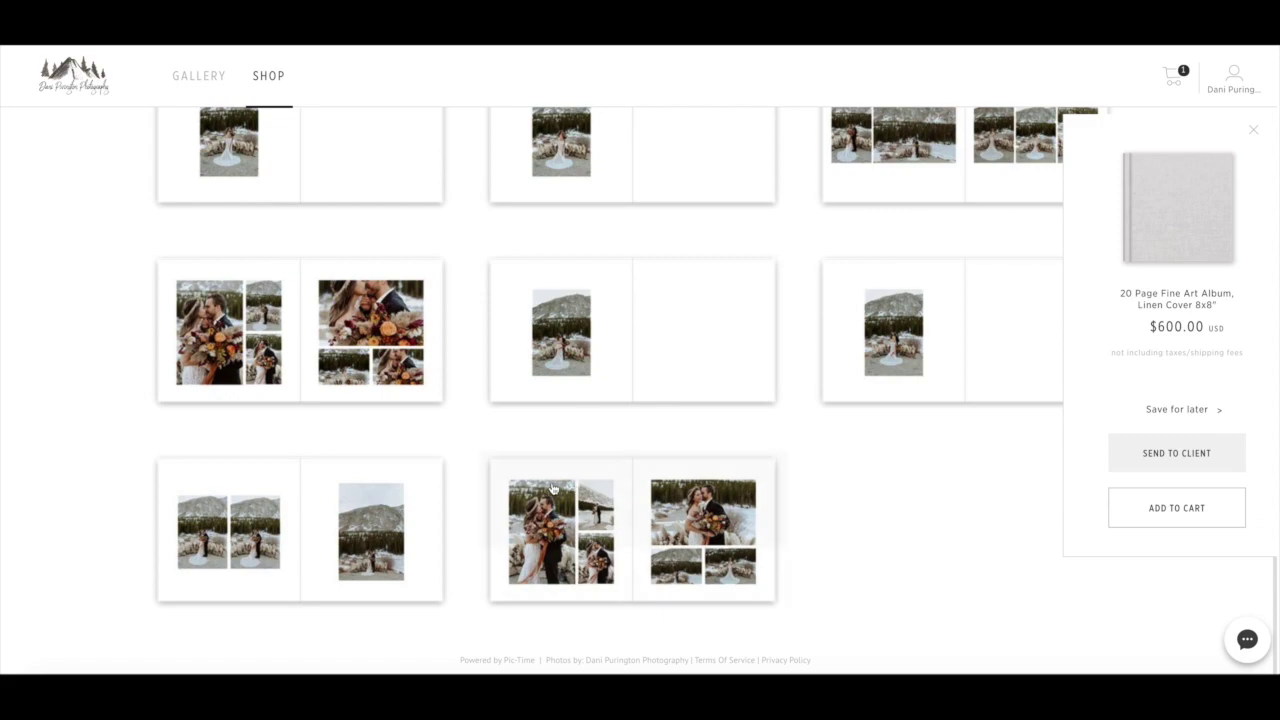
pyautogui.scroll(8, 880, 497)
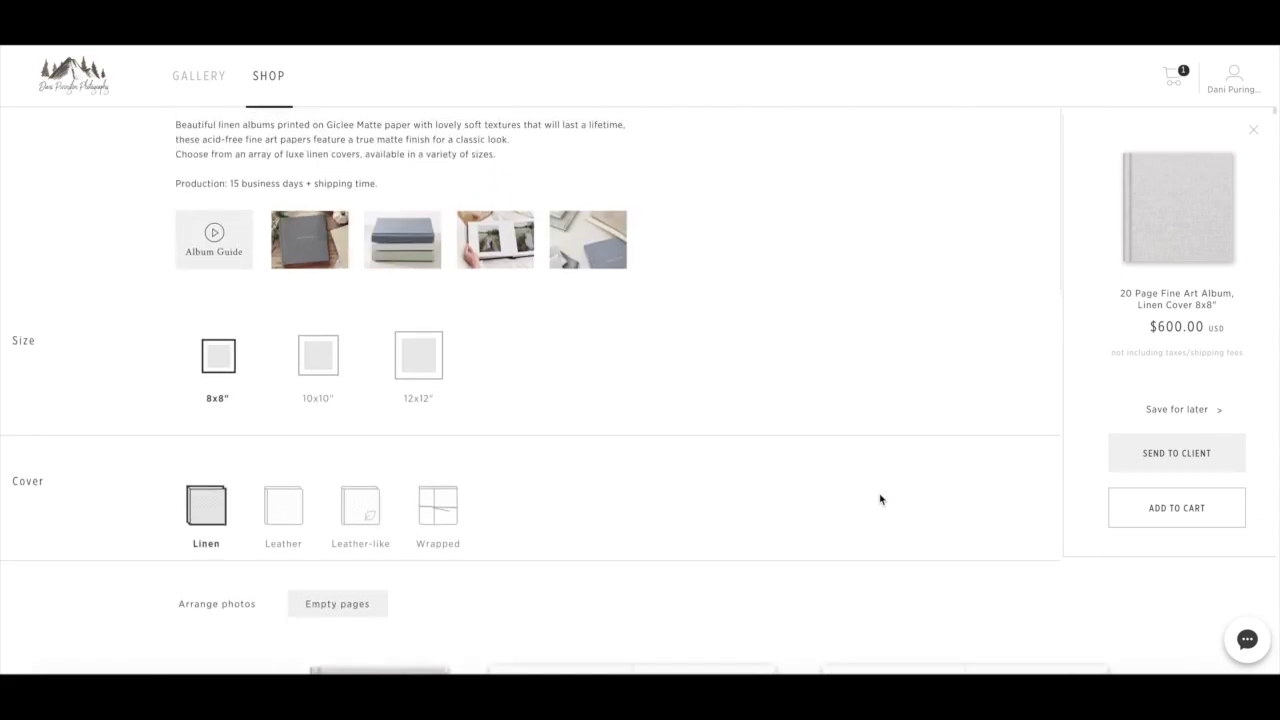
pyautogui.scroll(-3, 880, 497)
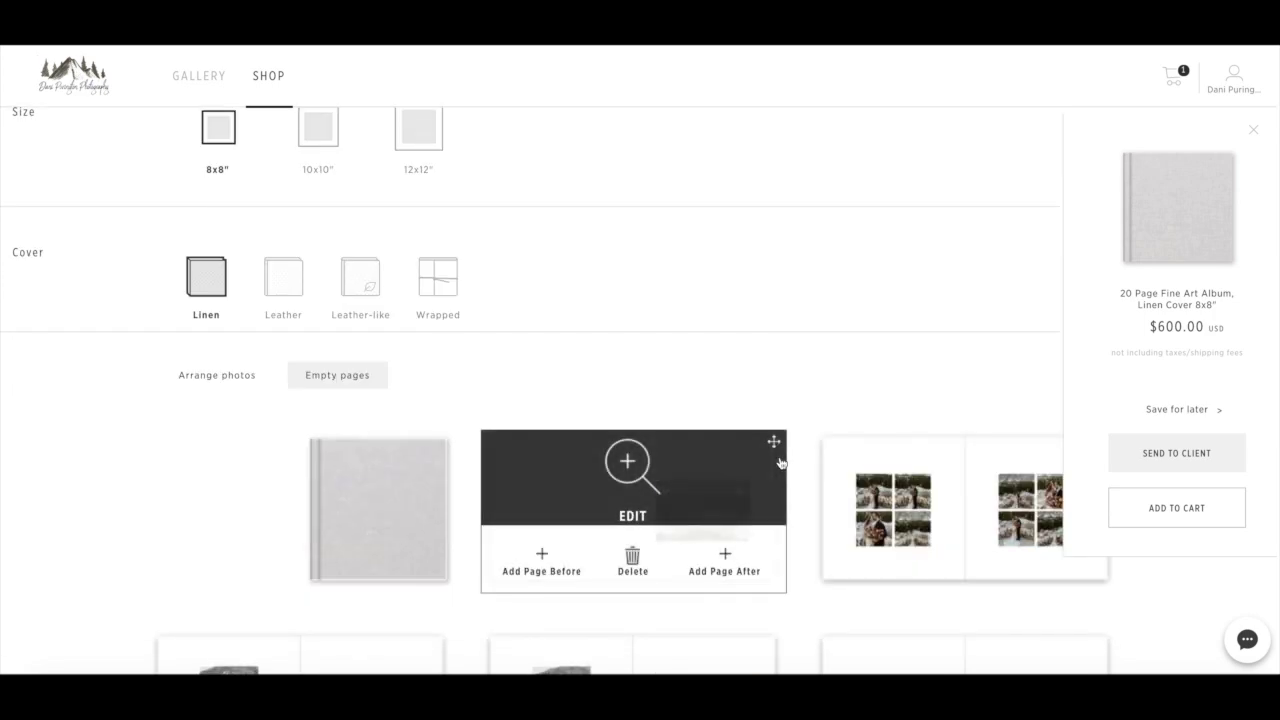
pyautogui.scroll(3, 783, 390)
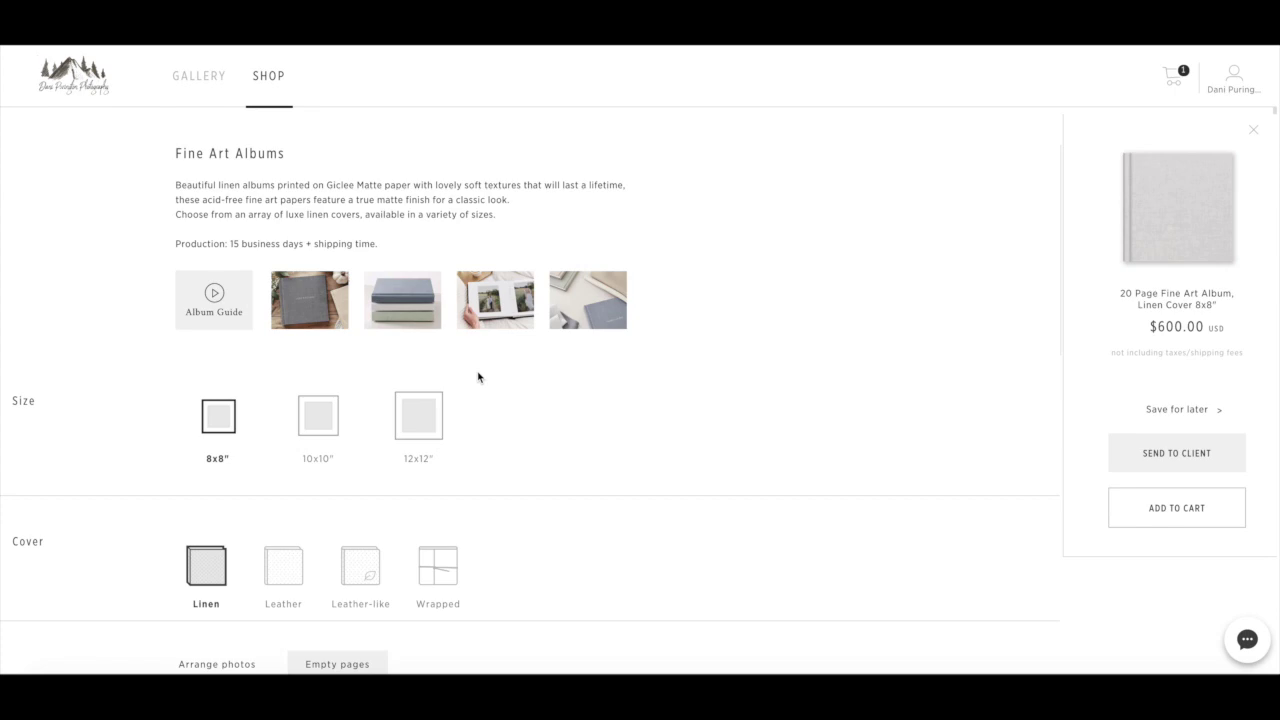
# Open the Album Guide video, pause it at the start and close it.
pyautogui.scroll(-1, 564, 385)
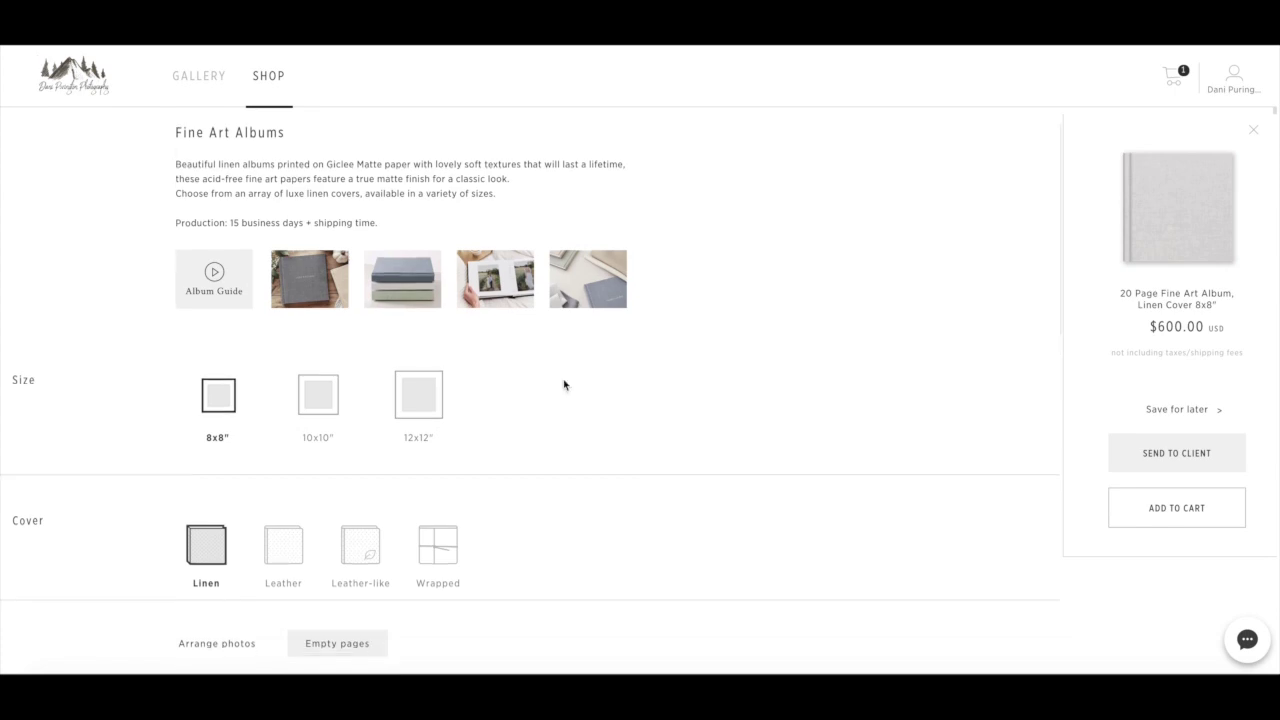
pyautogui.click(214, 280)
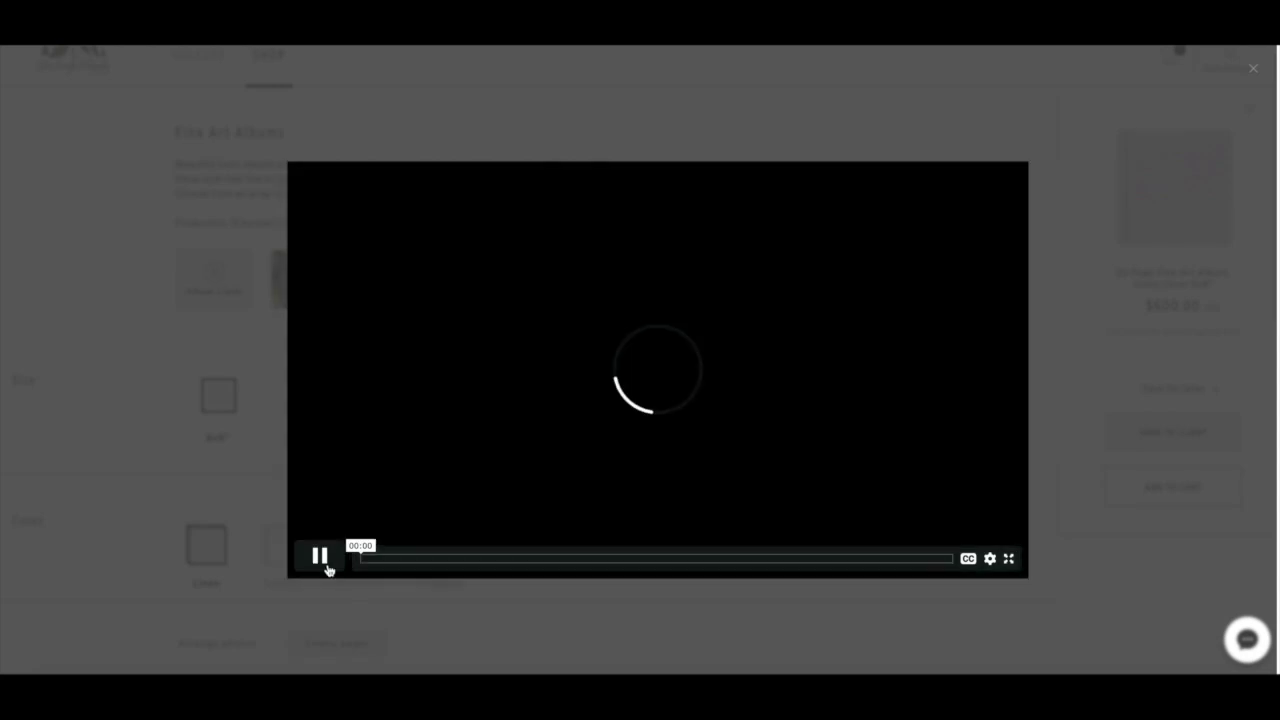
pyautogui.click(322, 560)
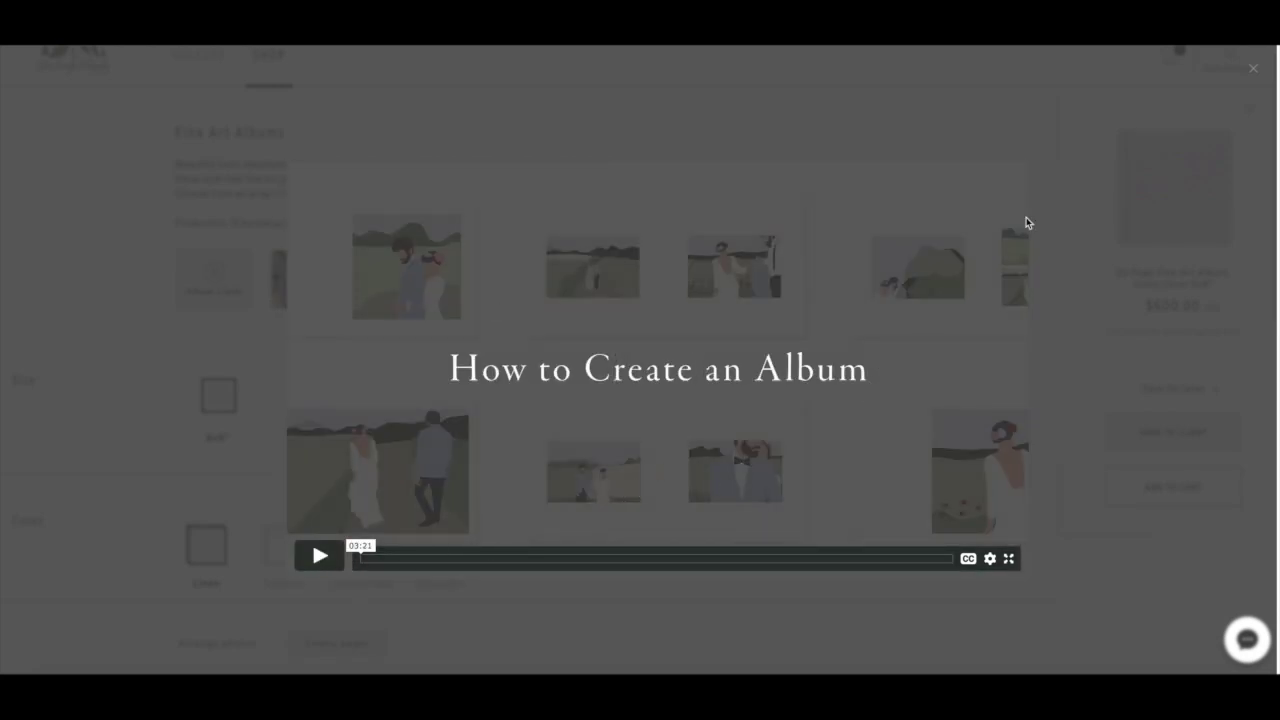
pyautogui.click(1252, 68)
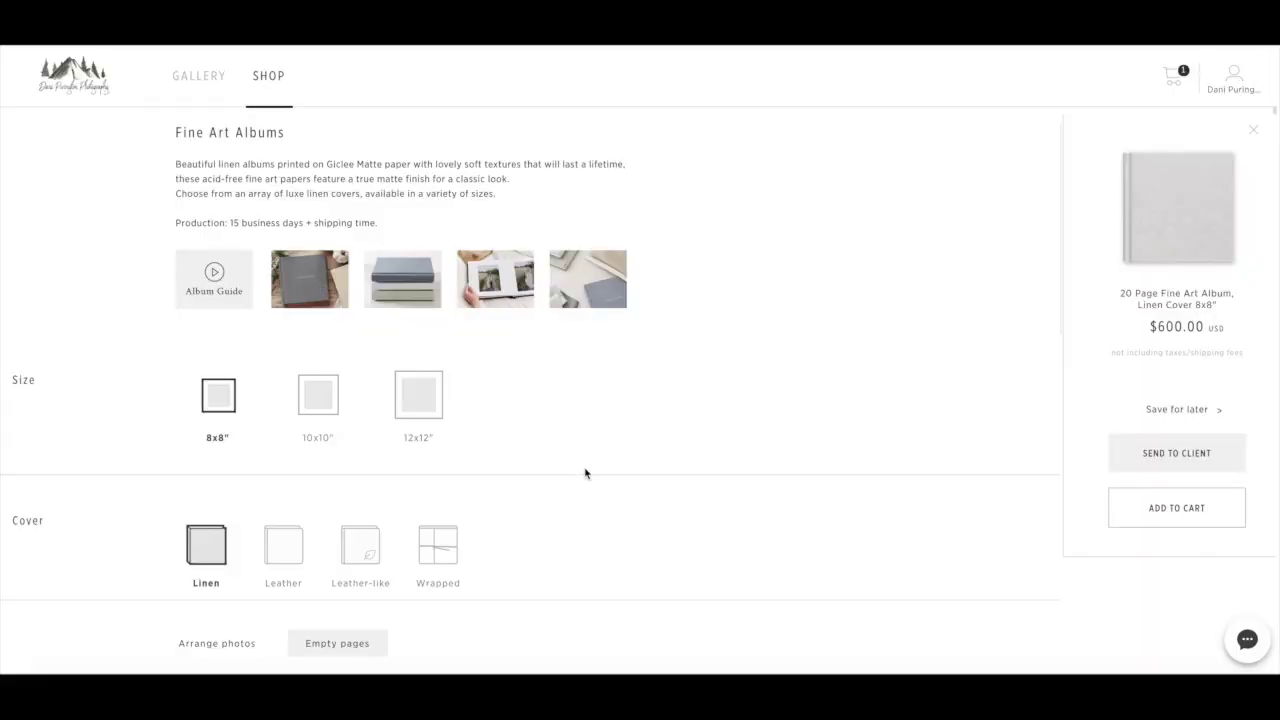
# Set the fine art album's size to 10x10" and its cover material to Leather.
pyautogui.scroll(-1, 572, 410)
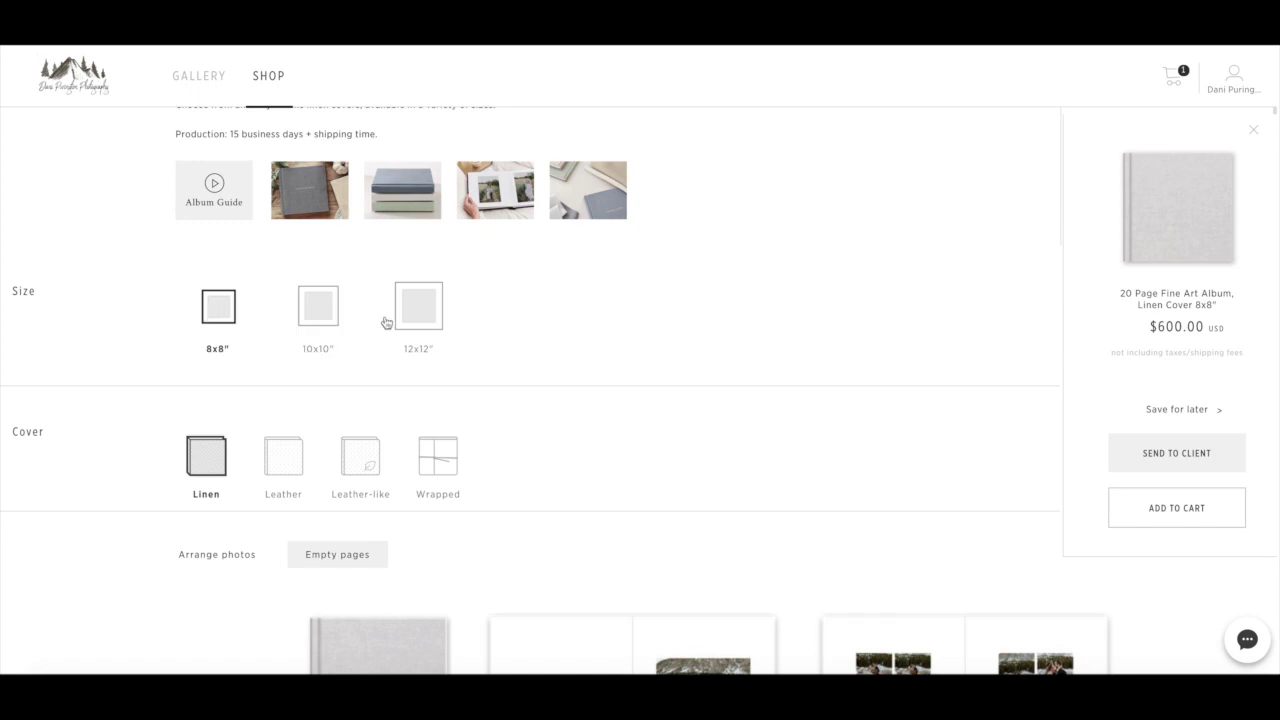
pyautogui.click(316, 300)
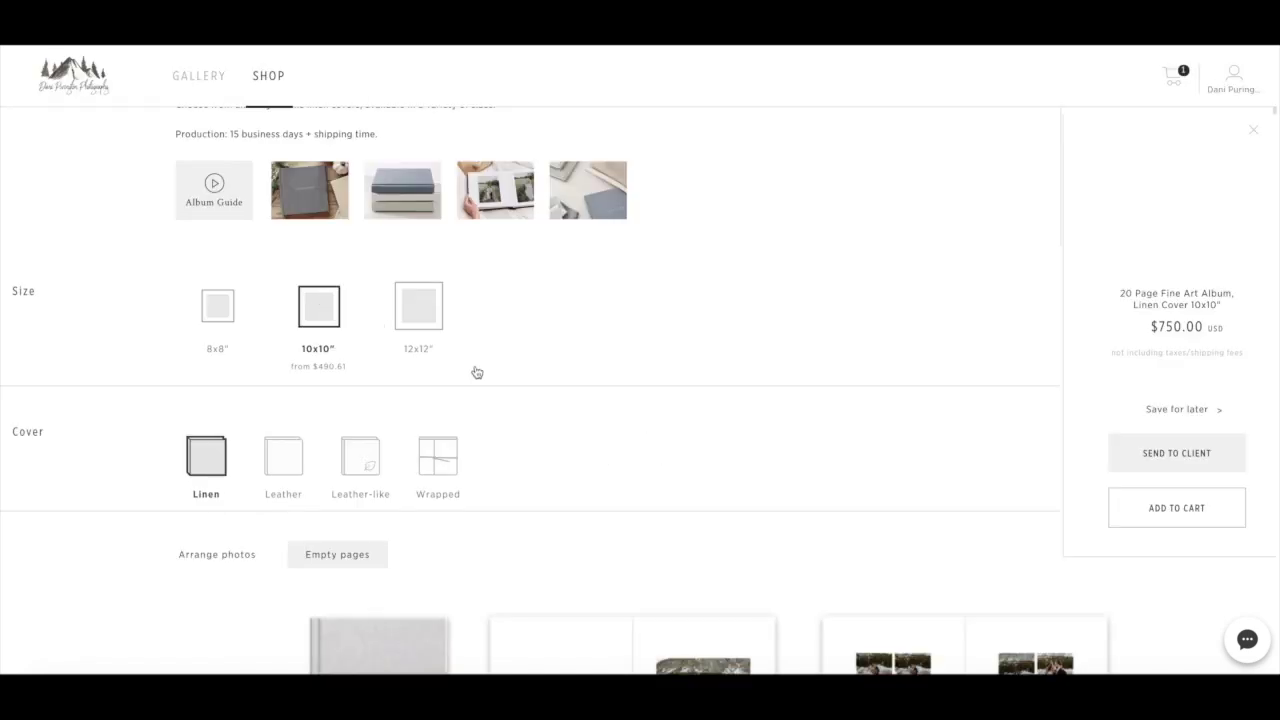
pyautogui.scroll(-1, 522, 462)
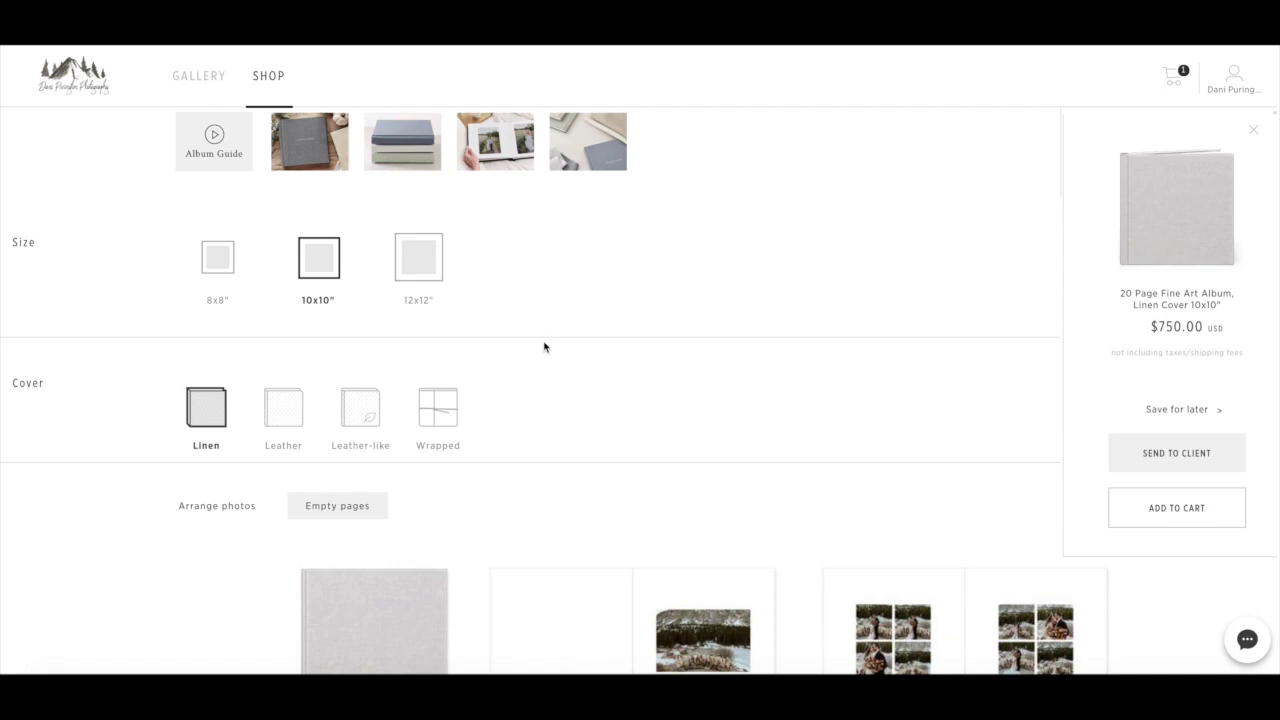
pyautogui.scroll(-2, 544, 347)
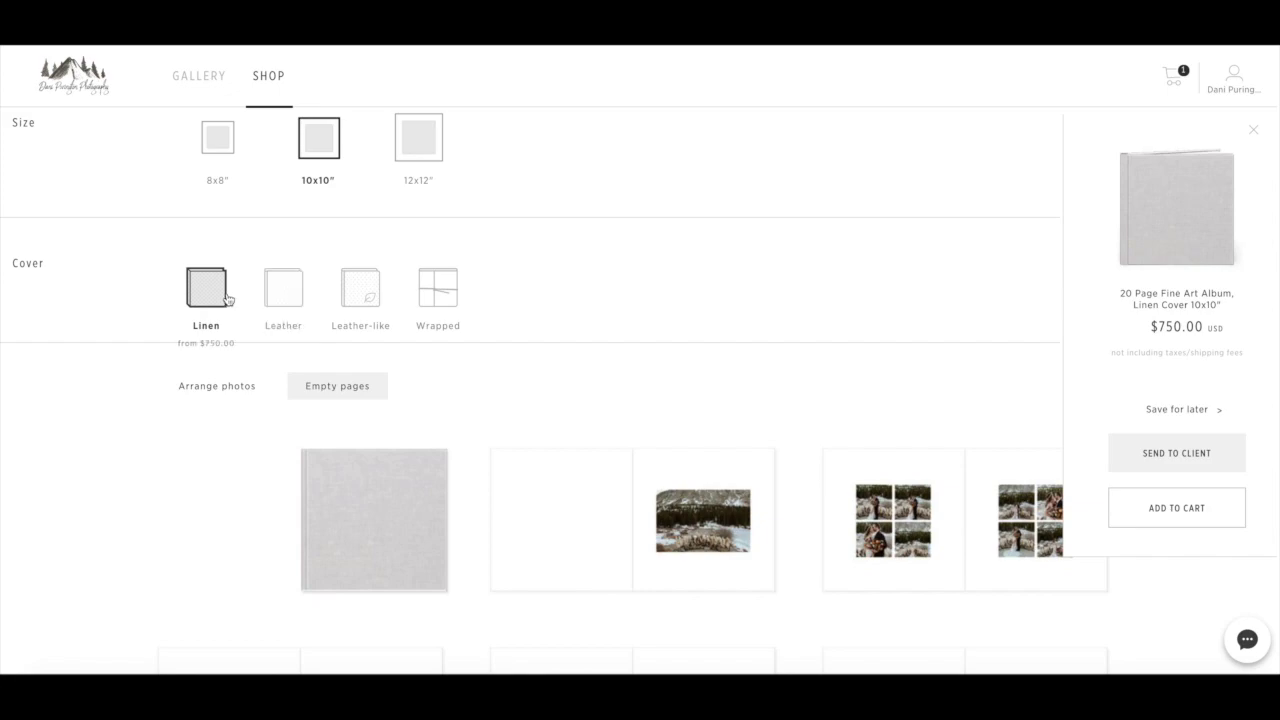
pyautogui.click(296, 285)
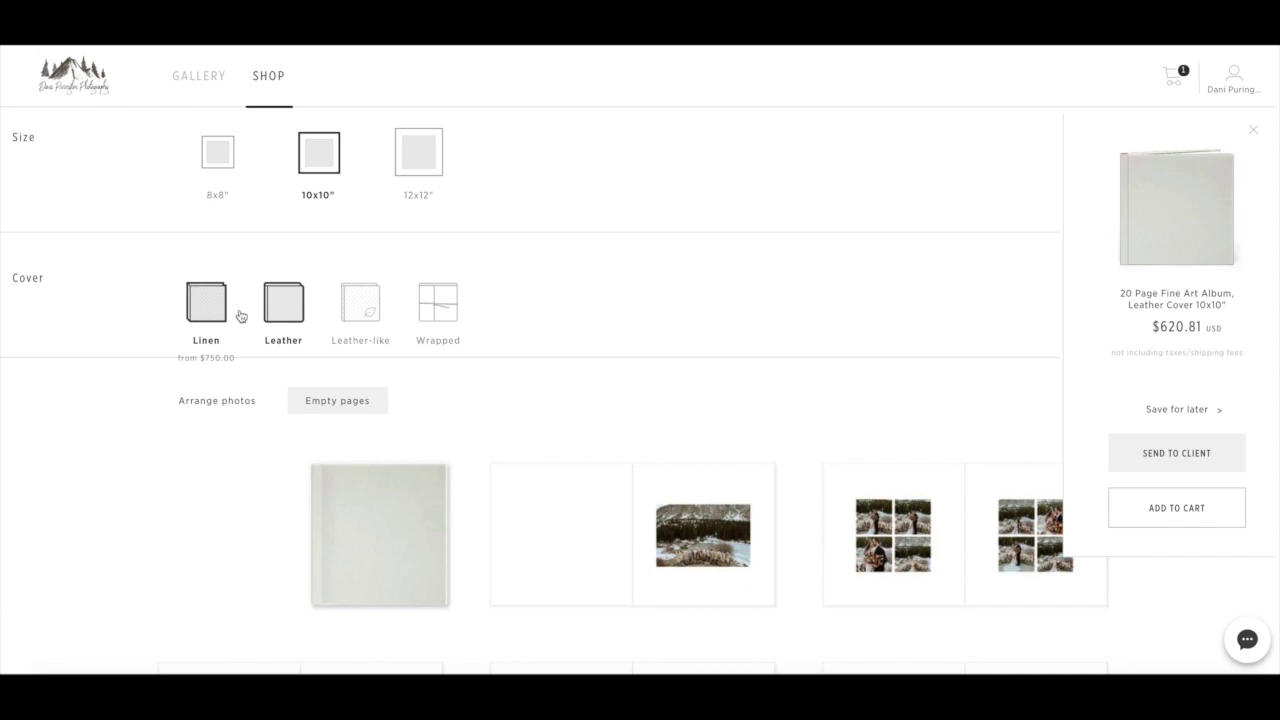
# Open the album's cover for editing, compare the available leather colours and set it to Charcoal Grey.
pyautogui.scroll(-1, 520, 388)
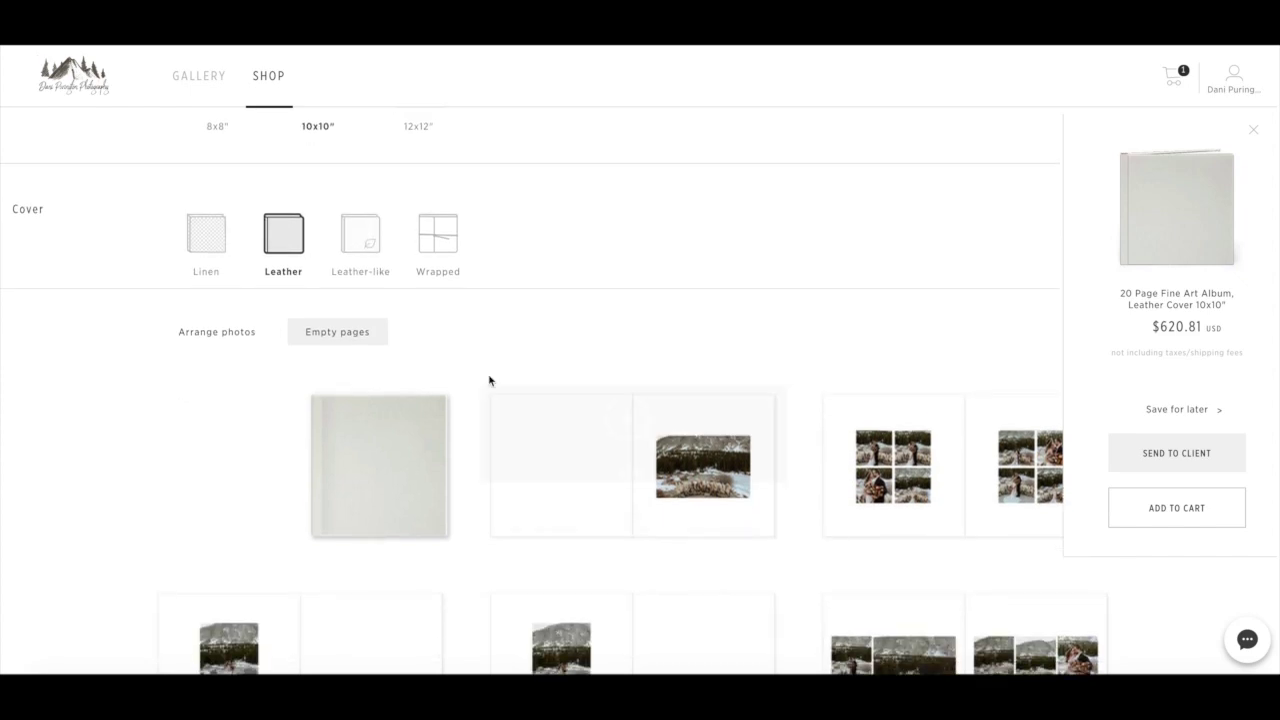
pyautogui.scroll(-2, 457, 406)
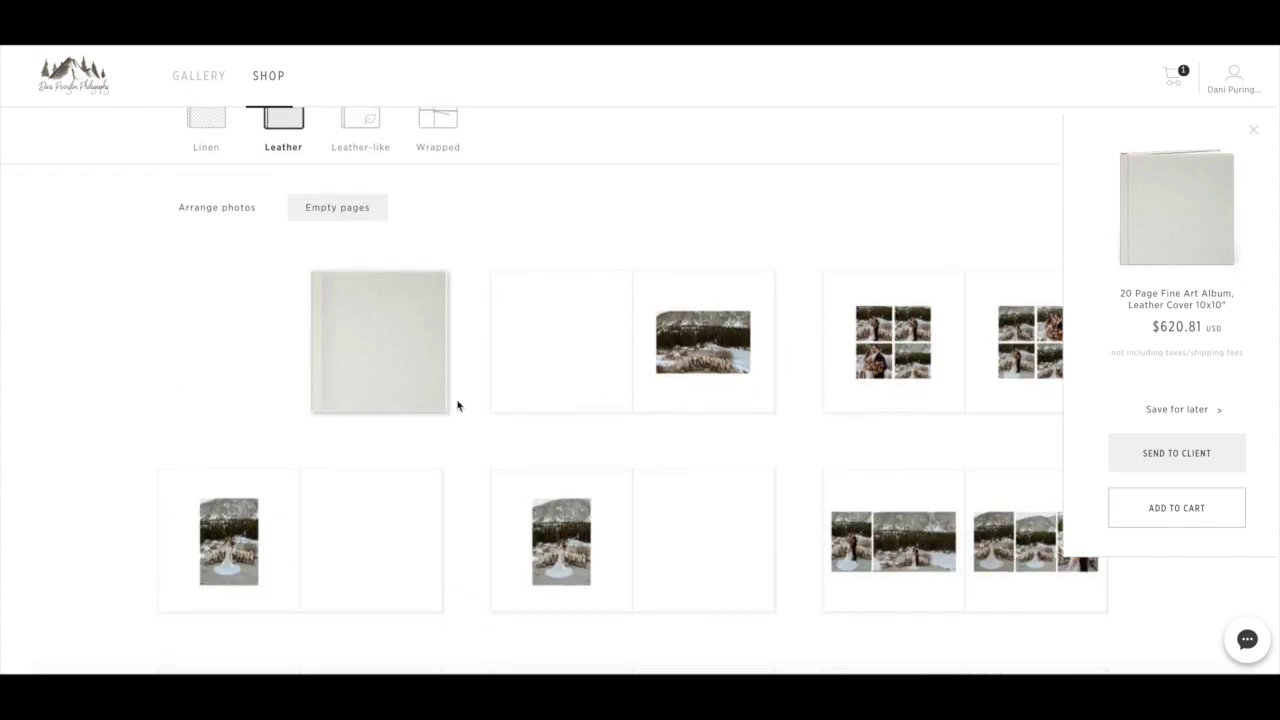
pyautogui.moveTo(307, 338)
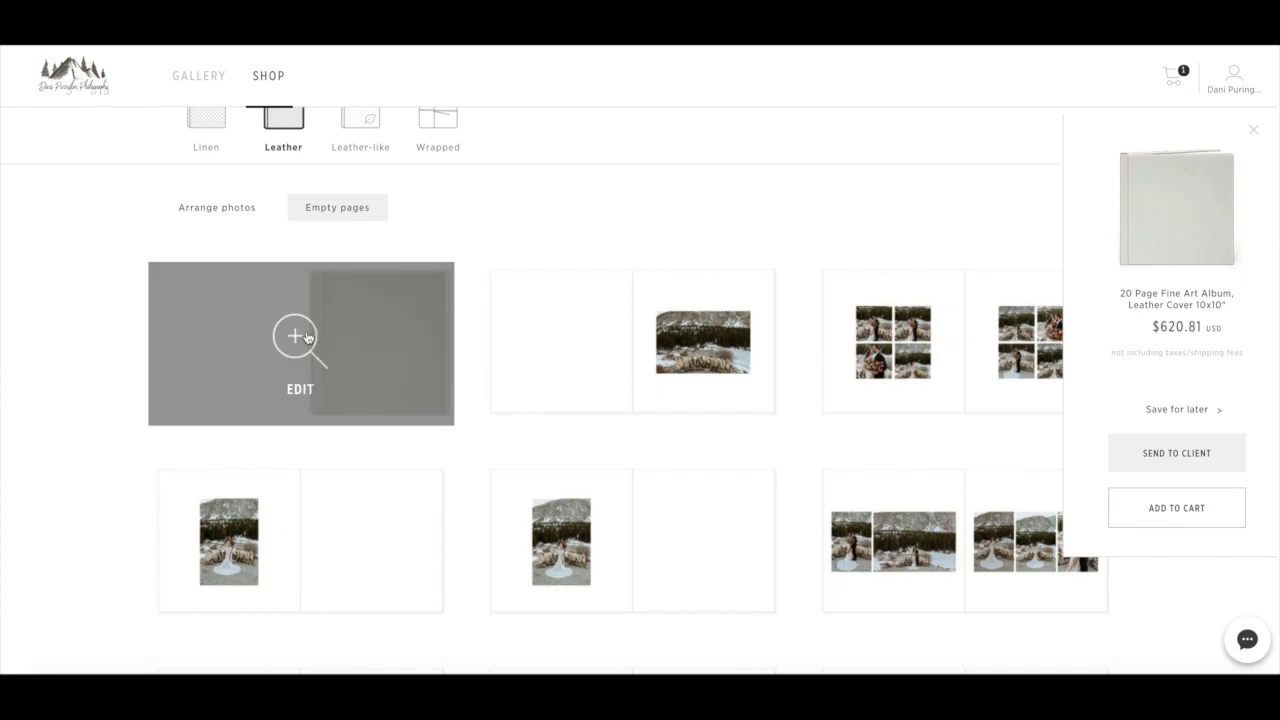
pyautogui.click(296, 335)
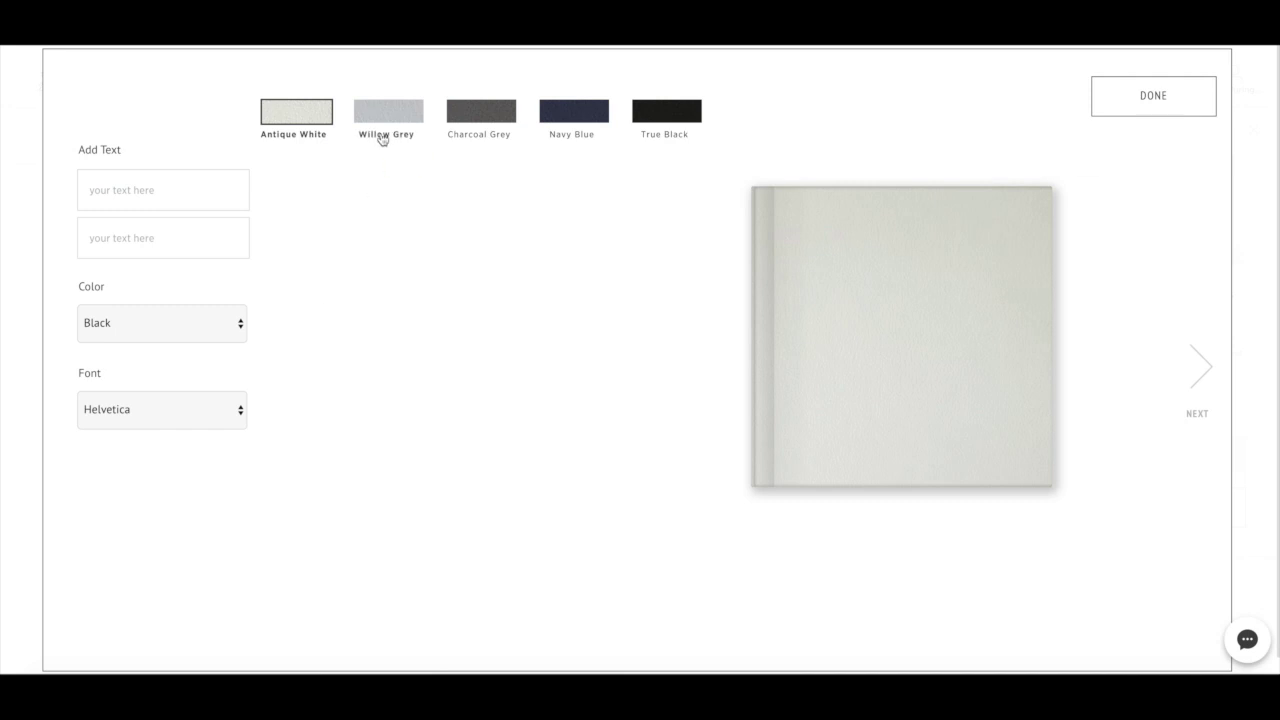
pyautogui.click(480, 114)
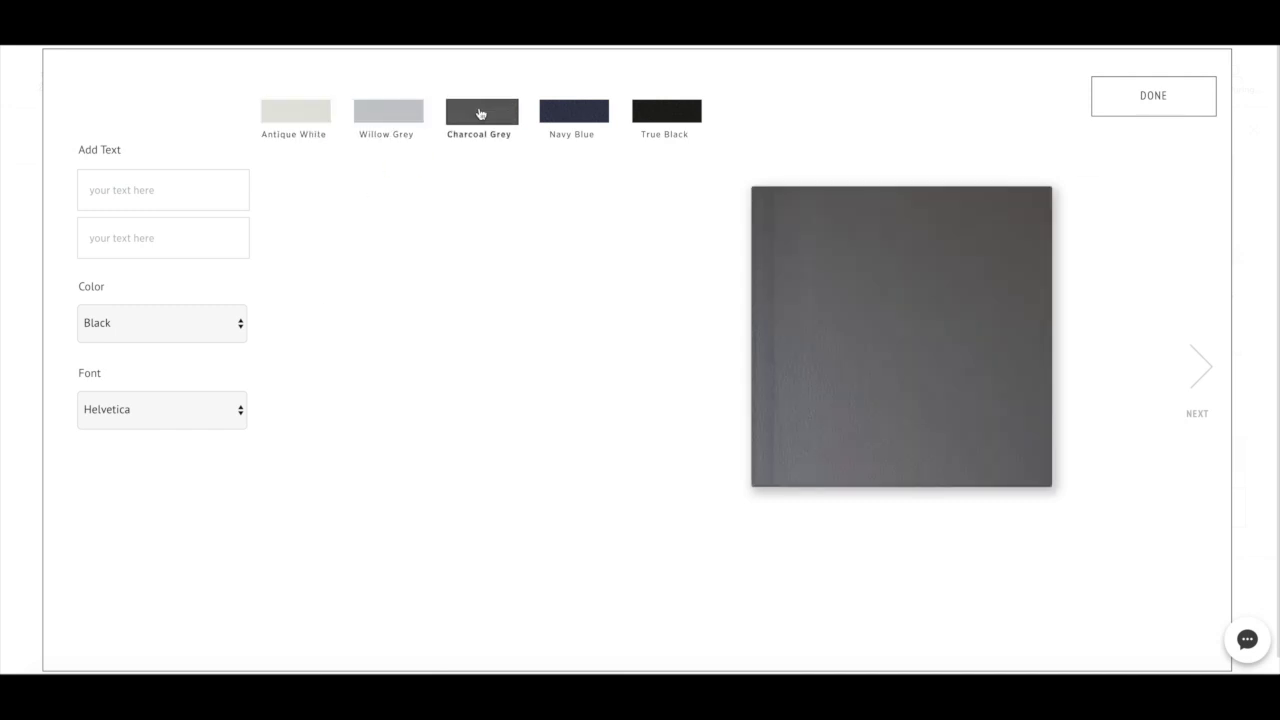
pyautogui.click(566, 118)
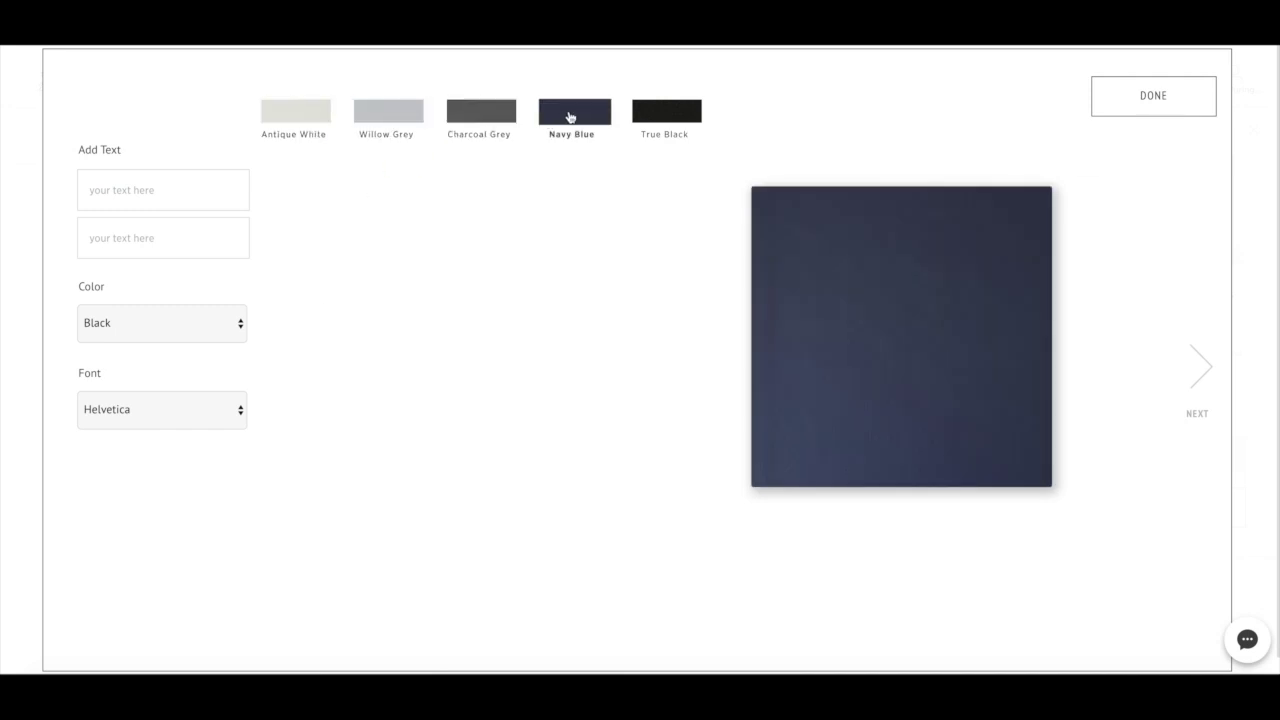
pyautogui.click(662, 113)
pyautogui.click(372, 121)
pyautogui.click(287, 122)
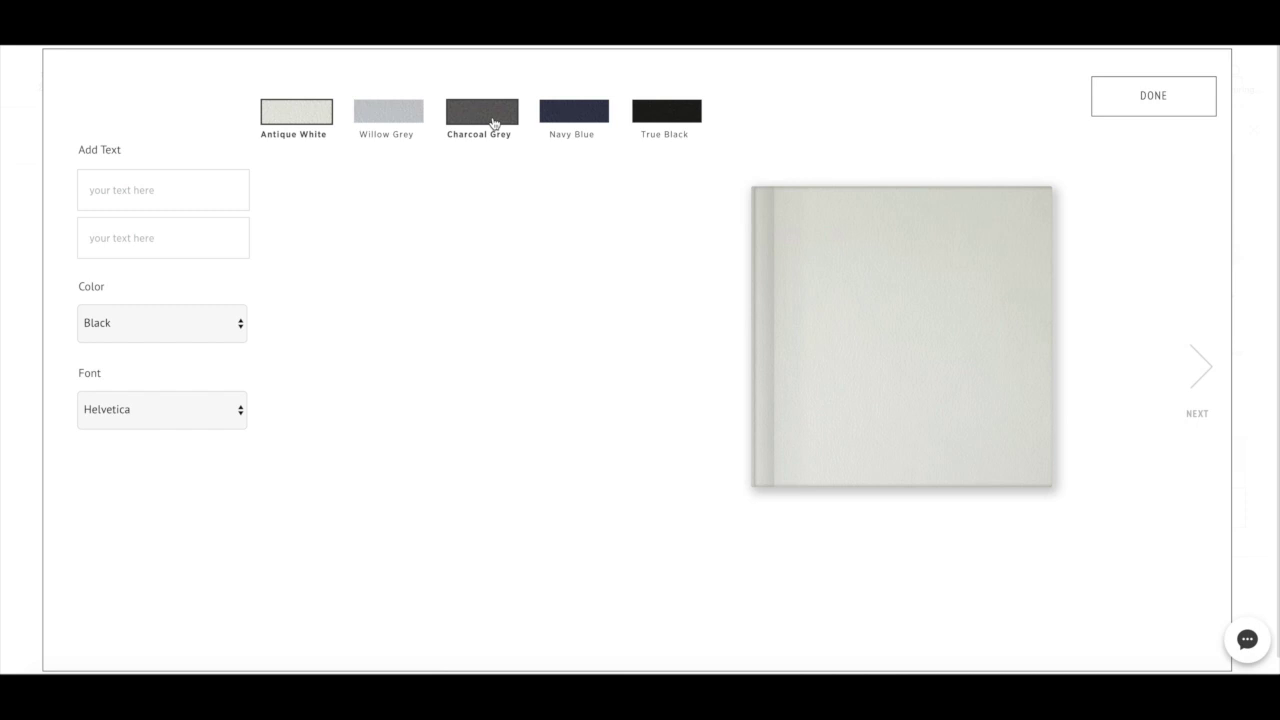
pyautogui.click(492, 123)
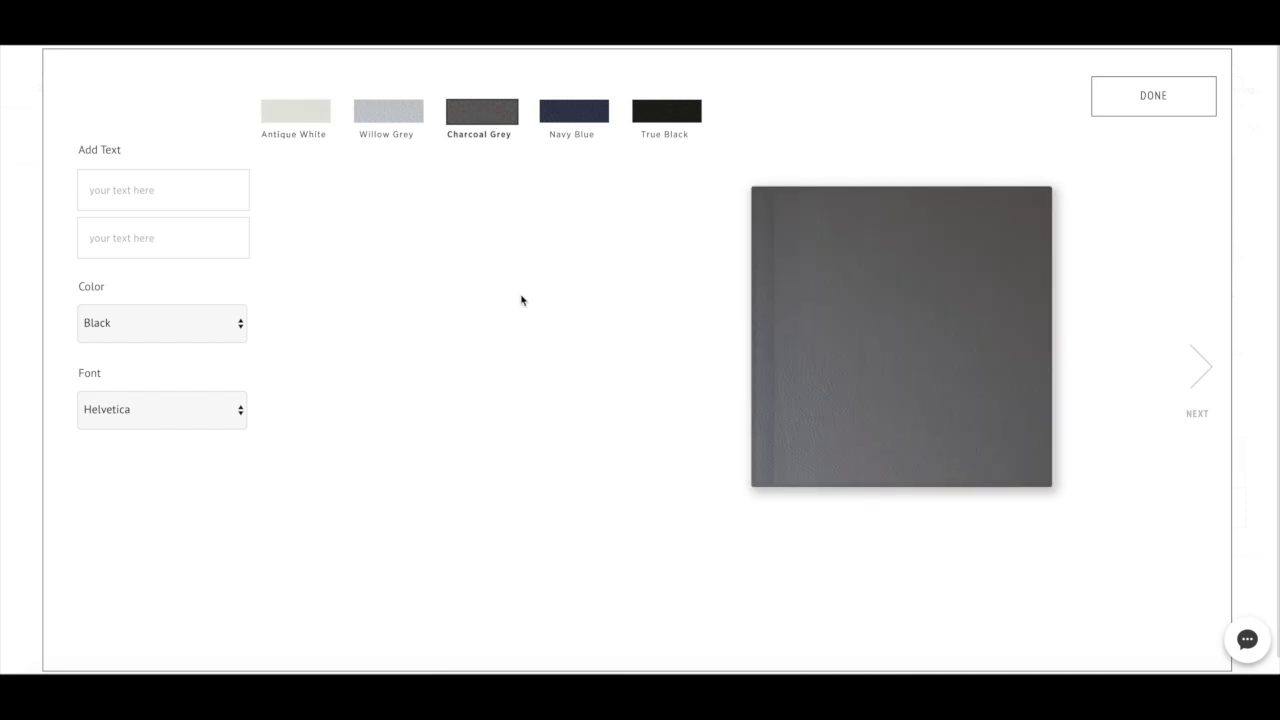
# Add the couple's first names as the first line of cover text and the date 11.12.2016 as the second.
pyautogui.click(169, 180)
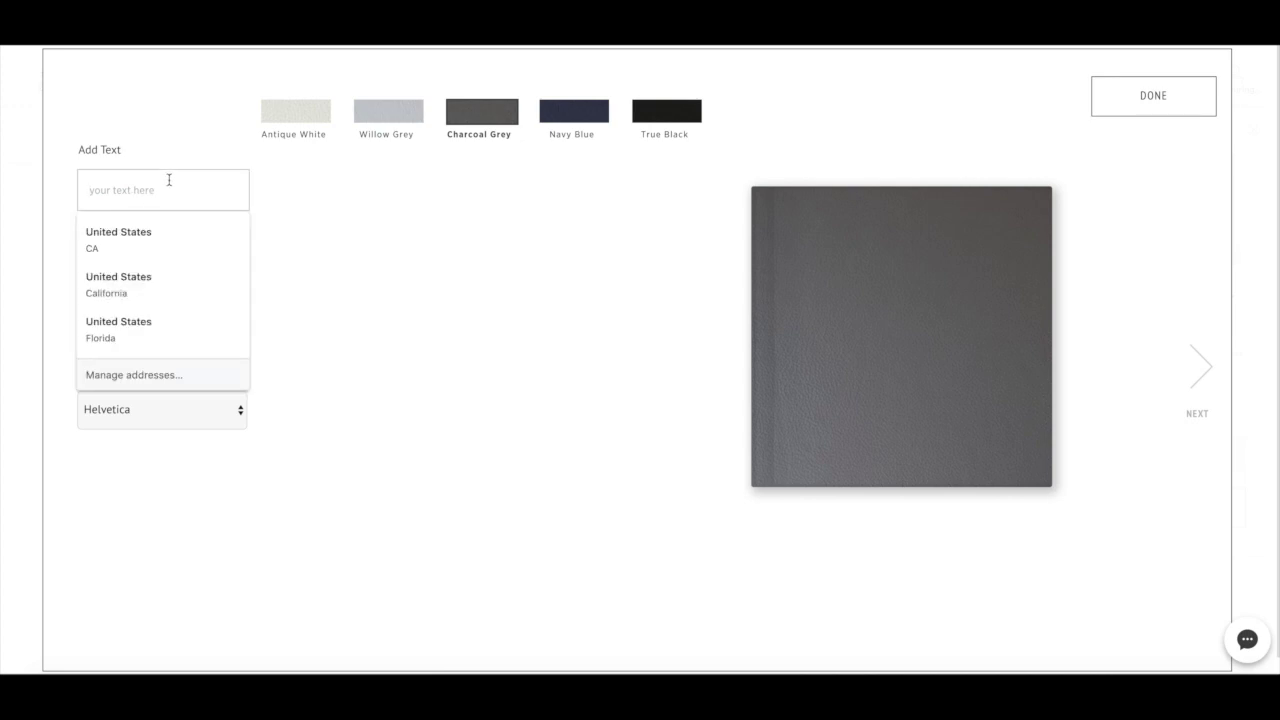
pyautogui.write('Kayla + ')
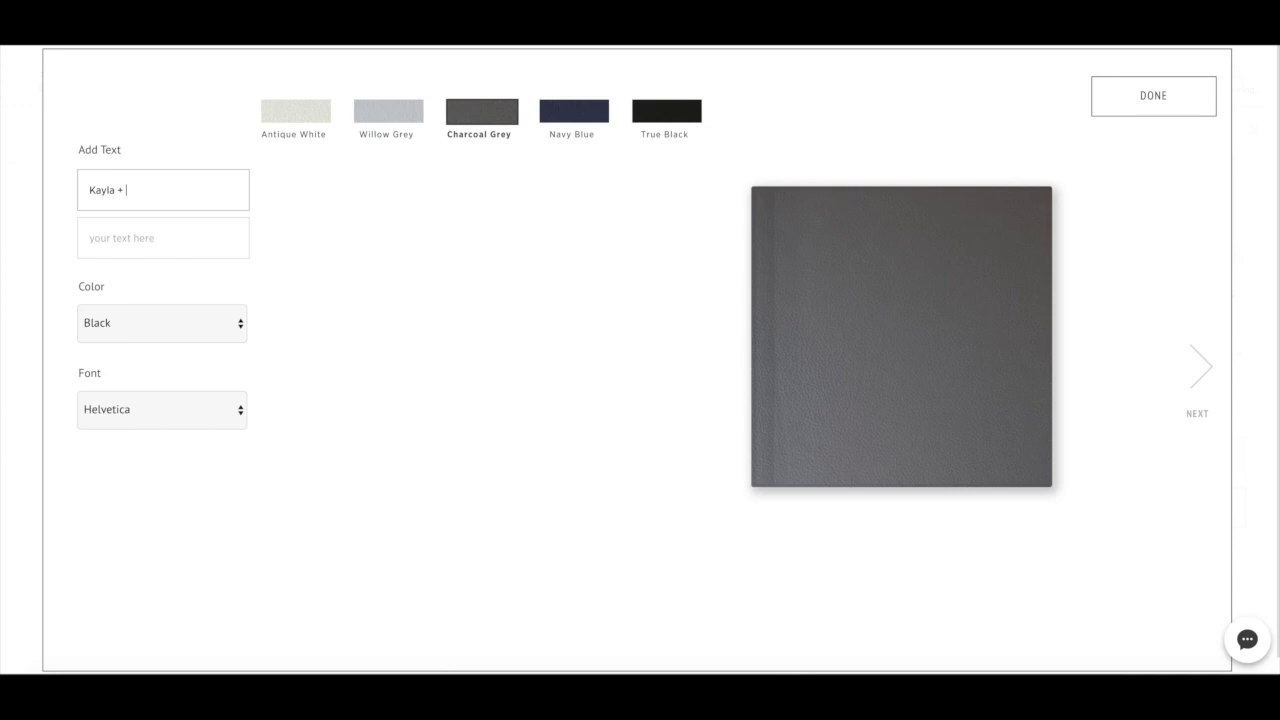
pyautogui.write('Brett')
pyautogui.click(176, 245)
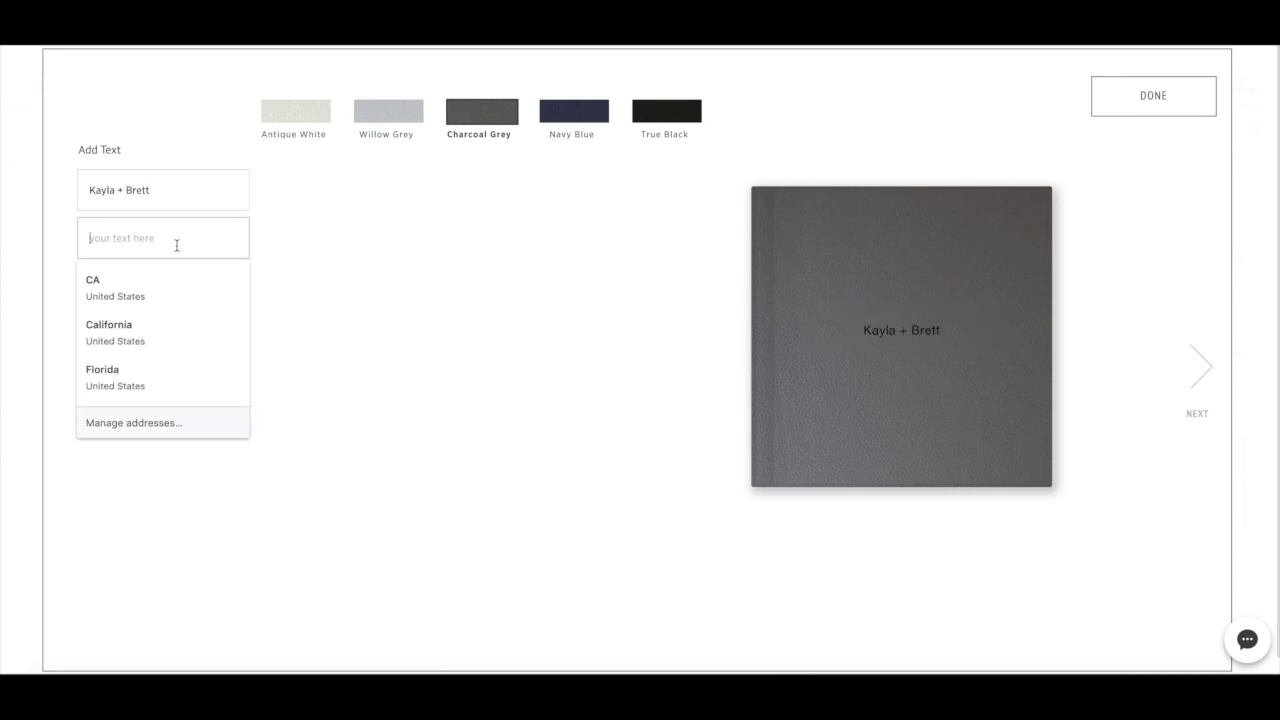
pyautogui.write('11.12.2016')
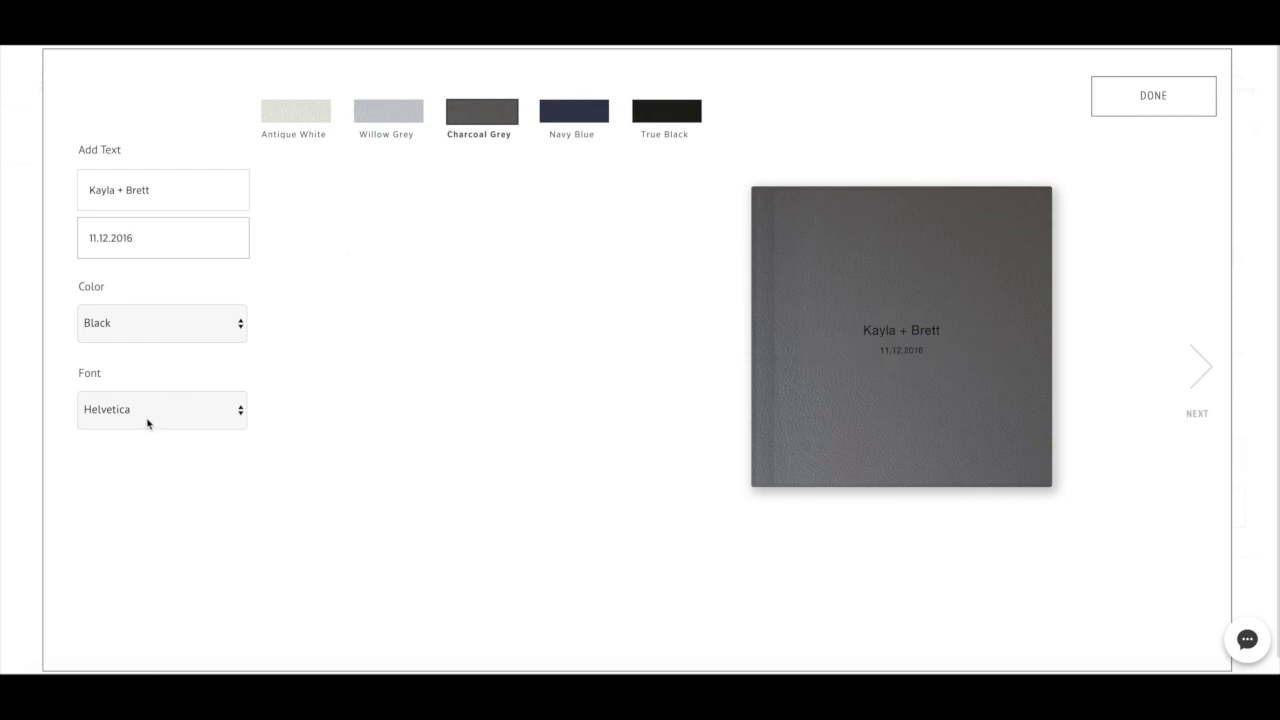
# Preview the cover text in Gold and set its colour to Silver.
pyautogui.click(155, 328)
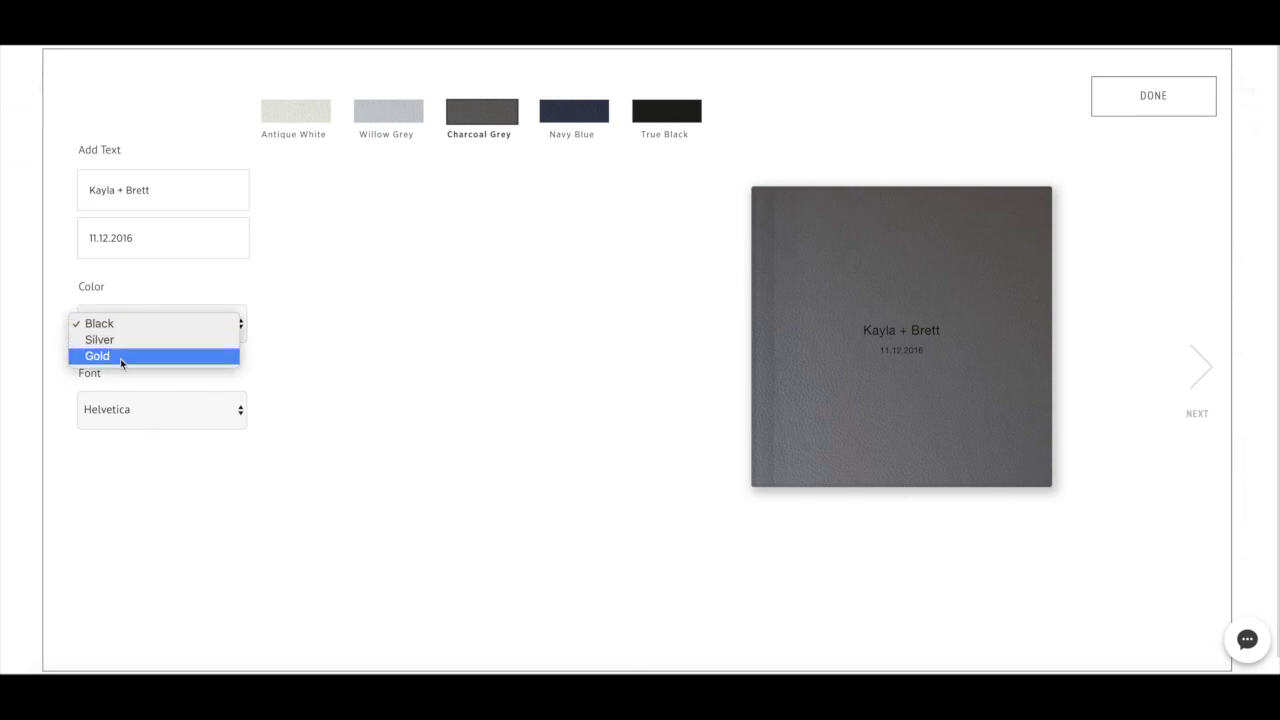
pyautogui.click(122, 357)
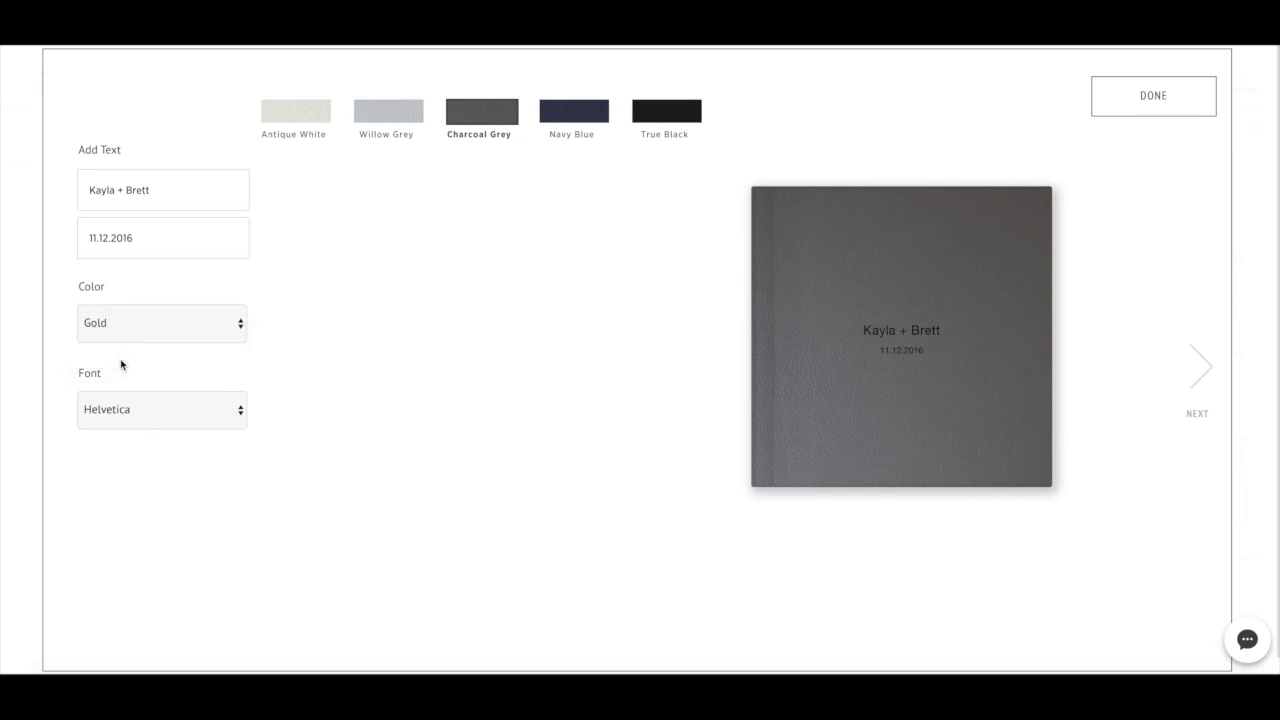
pyautogui.click(120, 337)
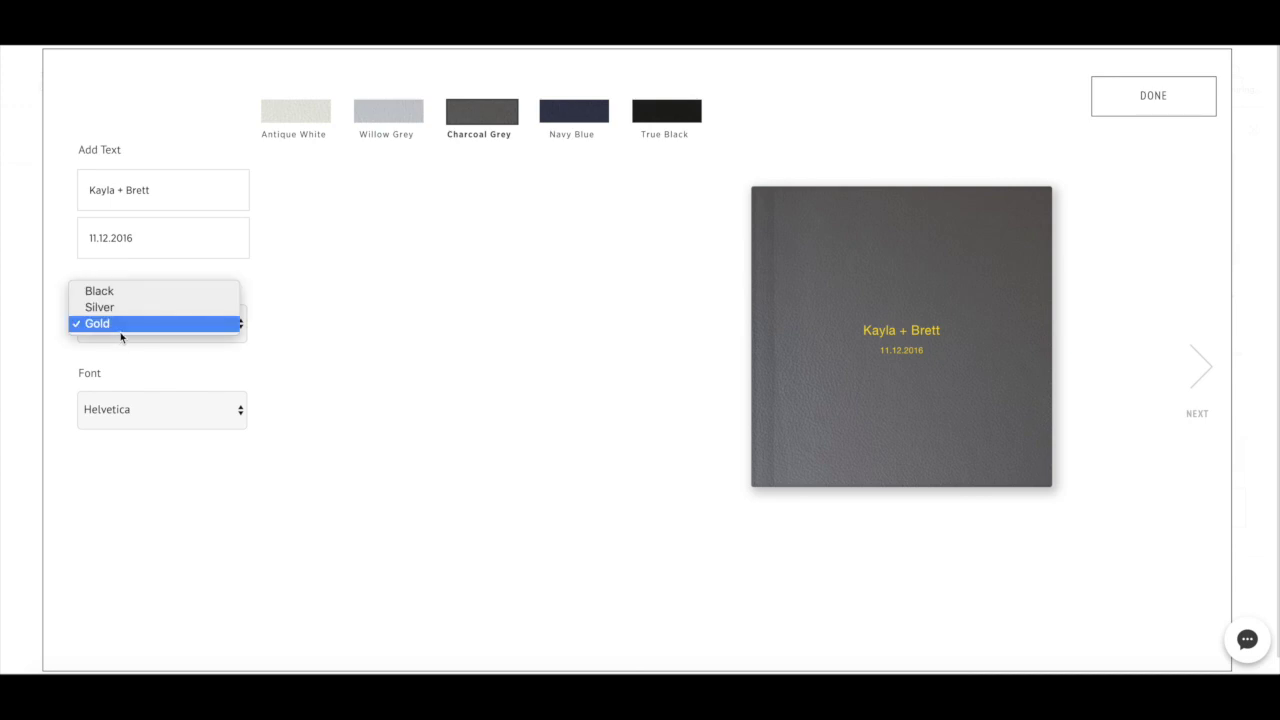
pyautogui.click(119, 314)
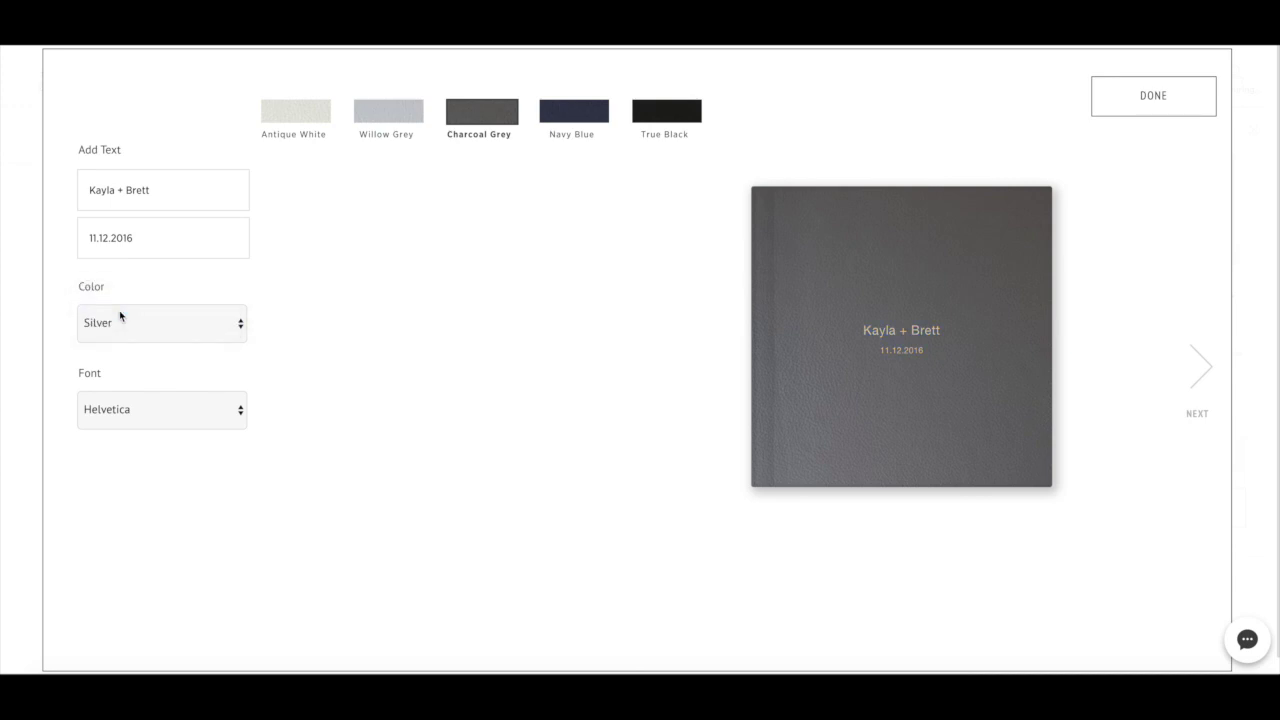
# Try the Bodoni, Kabel and Stymie fonts on the cover text and finish editing the cover.
pyautogui.click(150, 407)
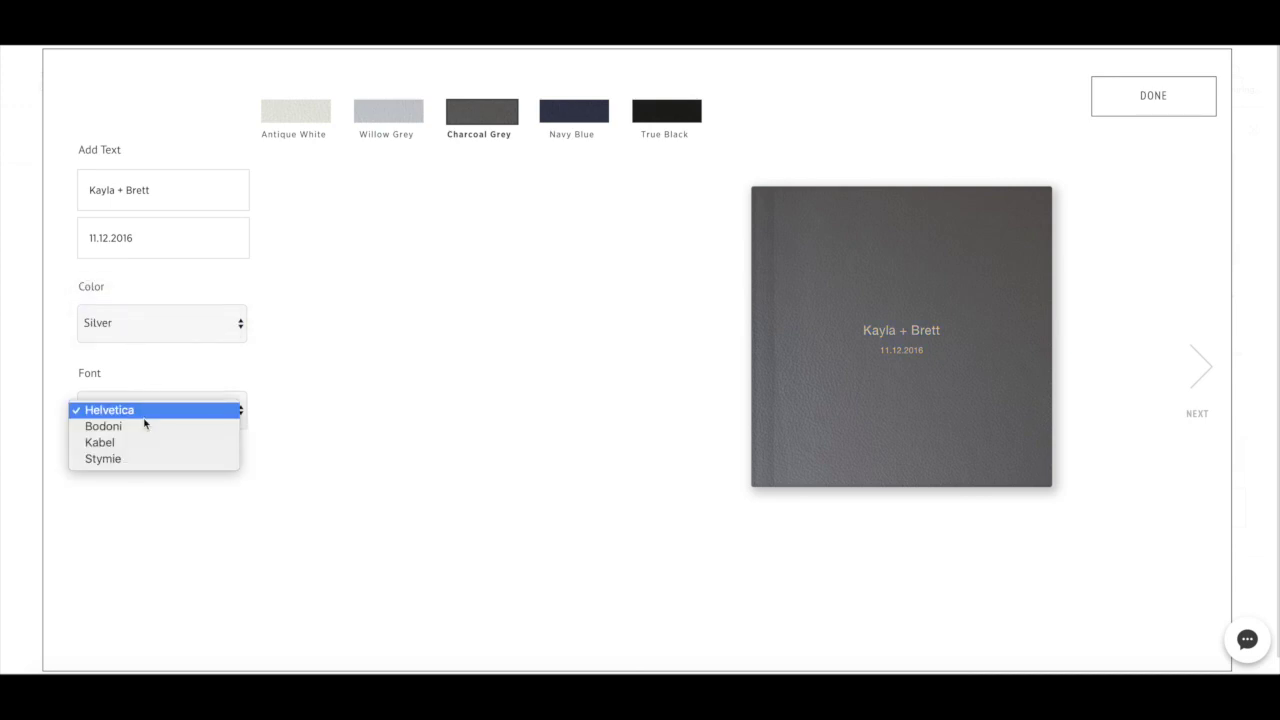
pyautogui.click(141, 425)
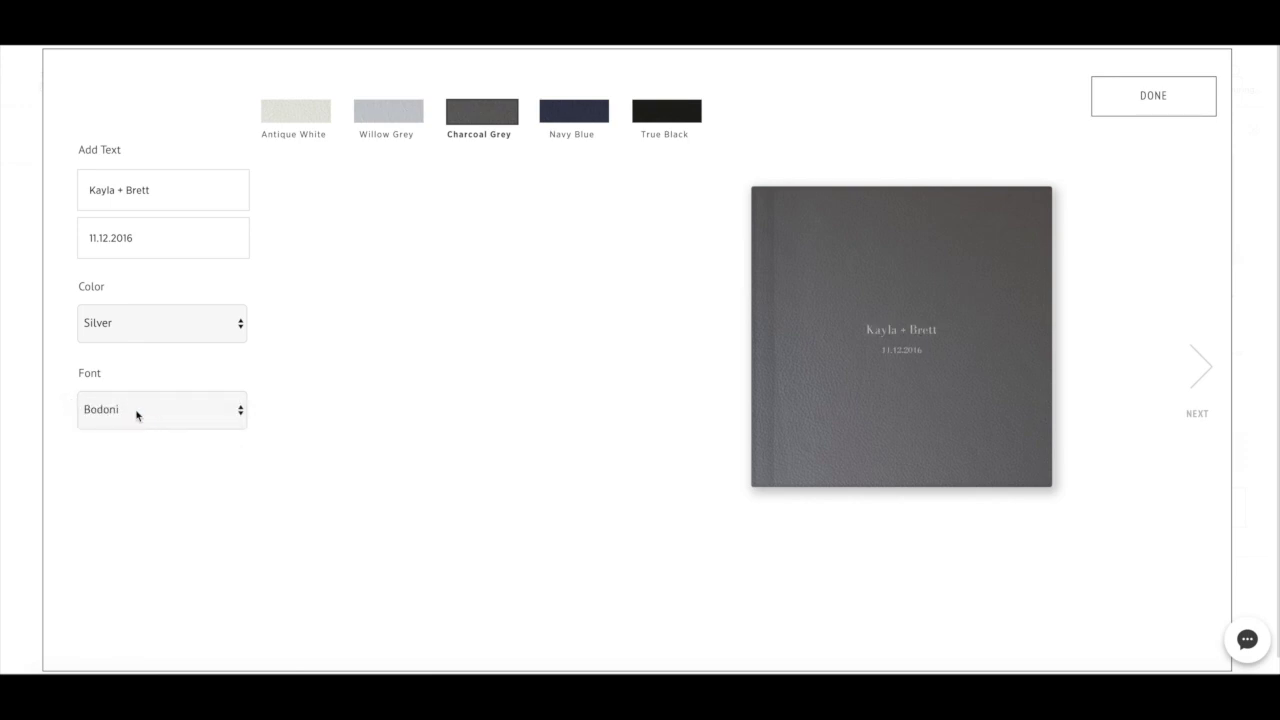
pyautogui.click(141, 408)
pyautogui.click(139, 427)
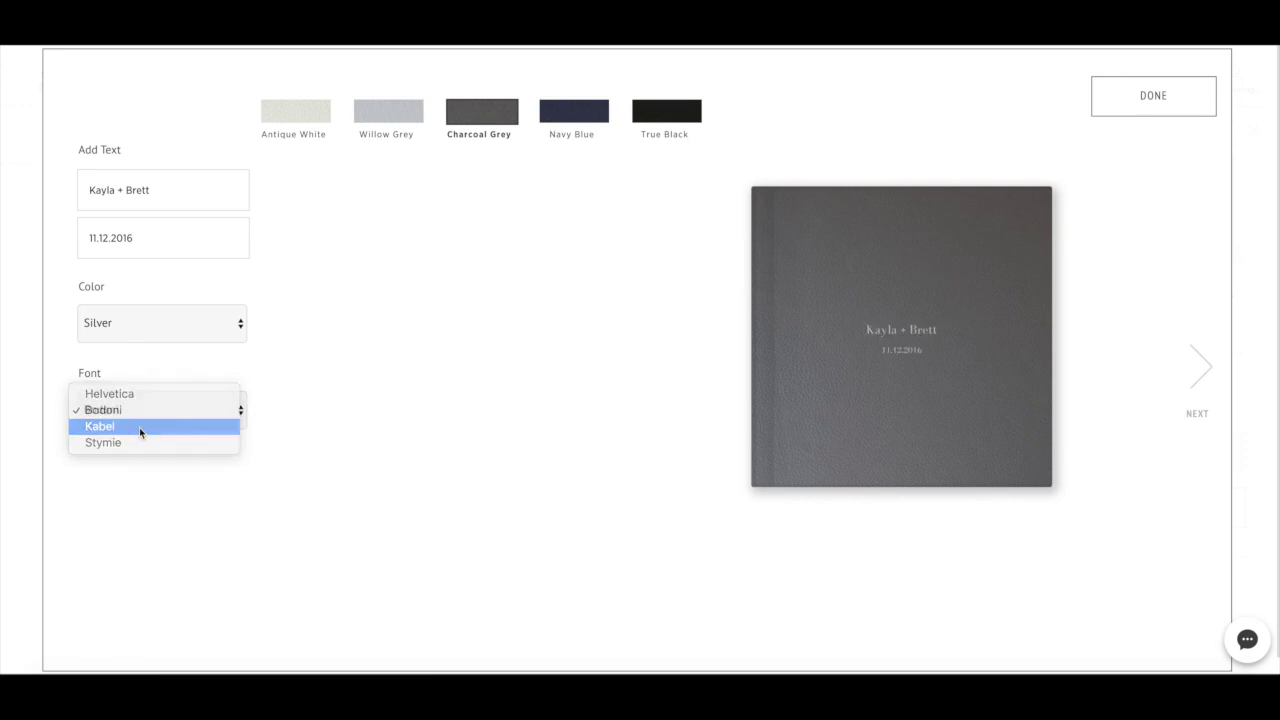
pyautogui.click(136, 412)
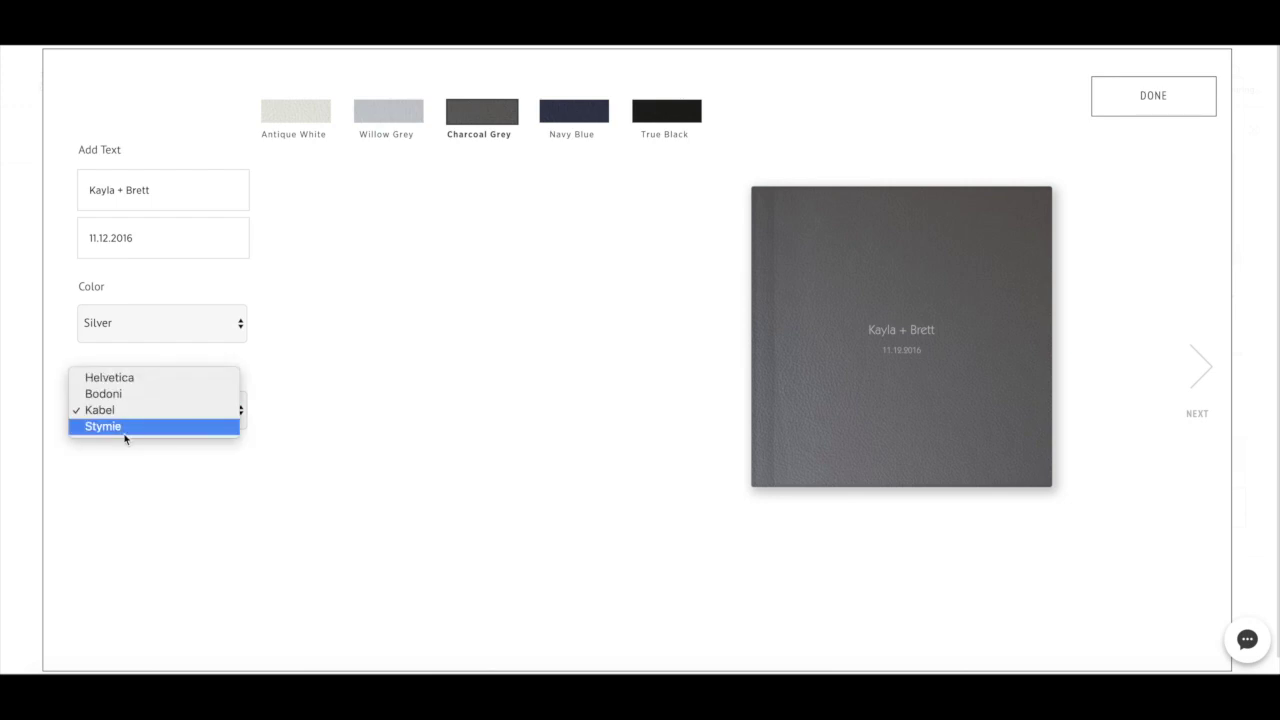
pyautogui.click(125, 427)
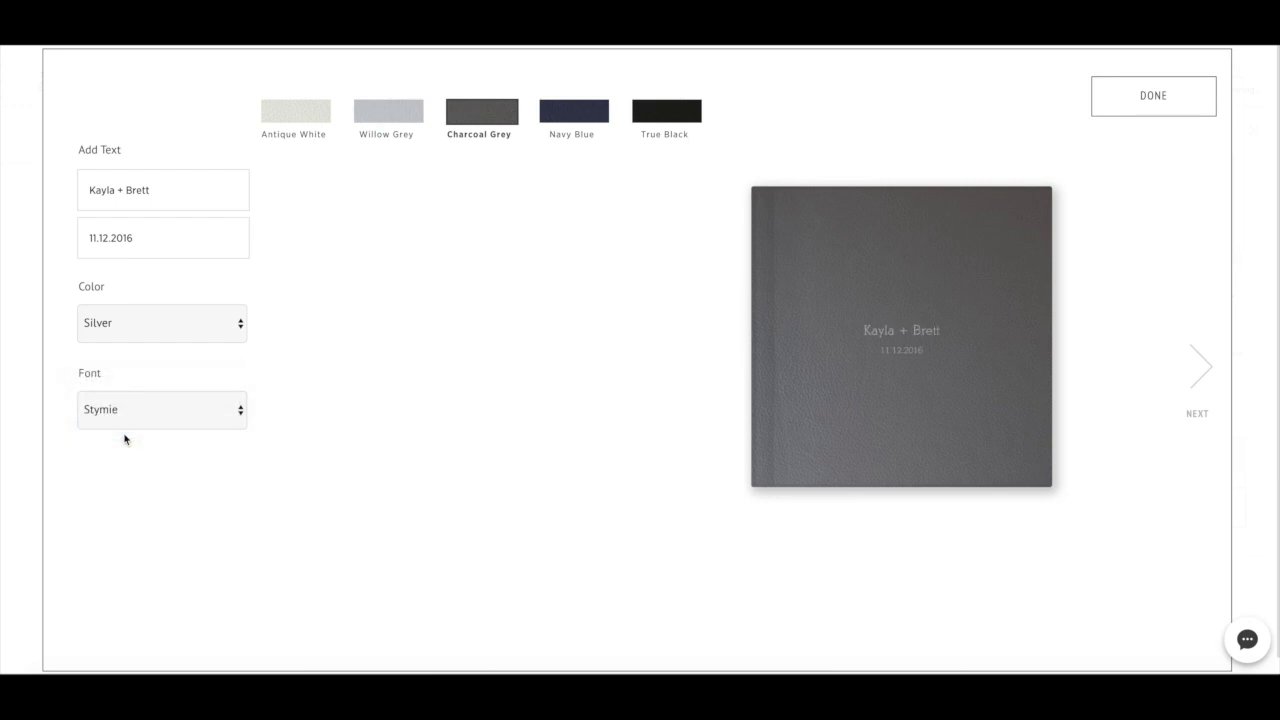
pyautogui.click(199, 416)
pyautogui.click(153, 373)
pyautogui.click(1158, 110)
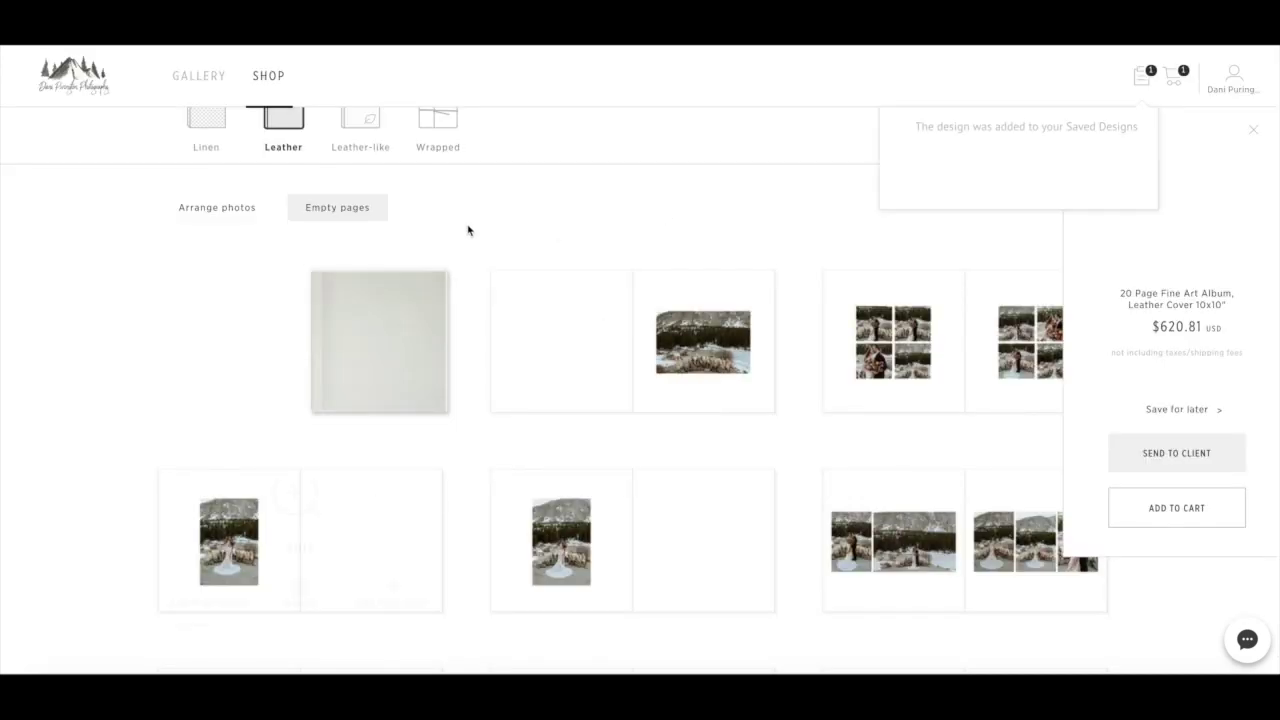
# Open the first page spread and replace its landscape photo with the unused vertical photo of the couple below the mountain.
pyautogui.scroll(-1, 726, 223)
pyautogui.moveTo(624, 280)
pyautogui.click(640, 256)
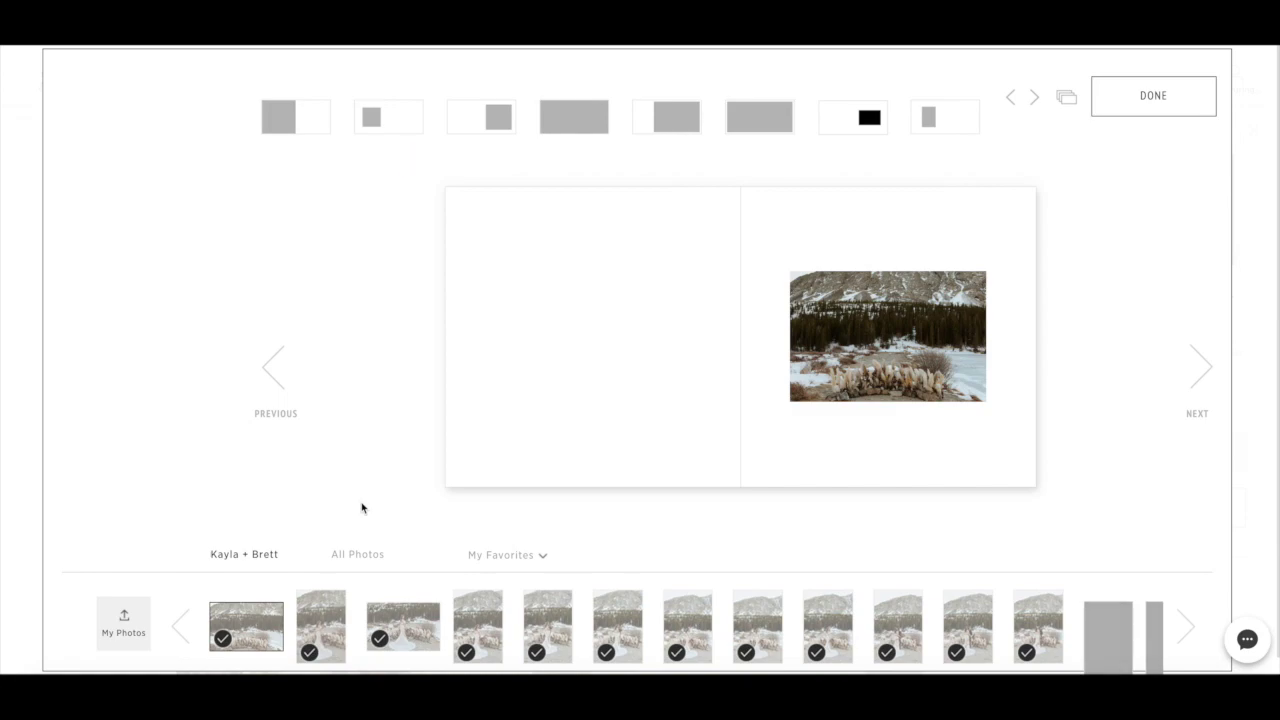
pyautogui.click(879, 342)
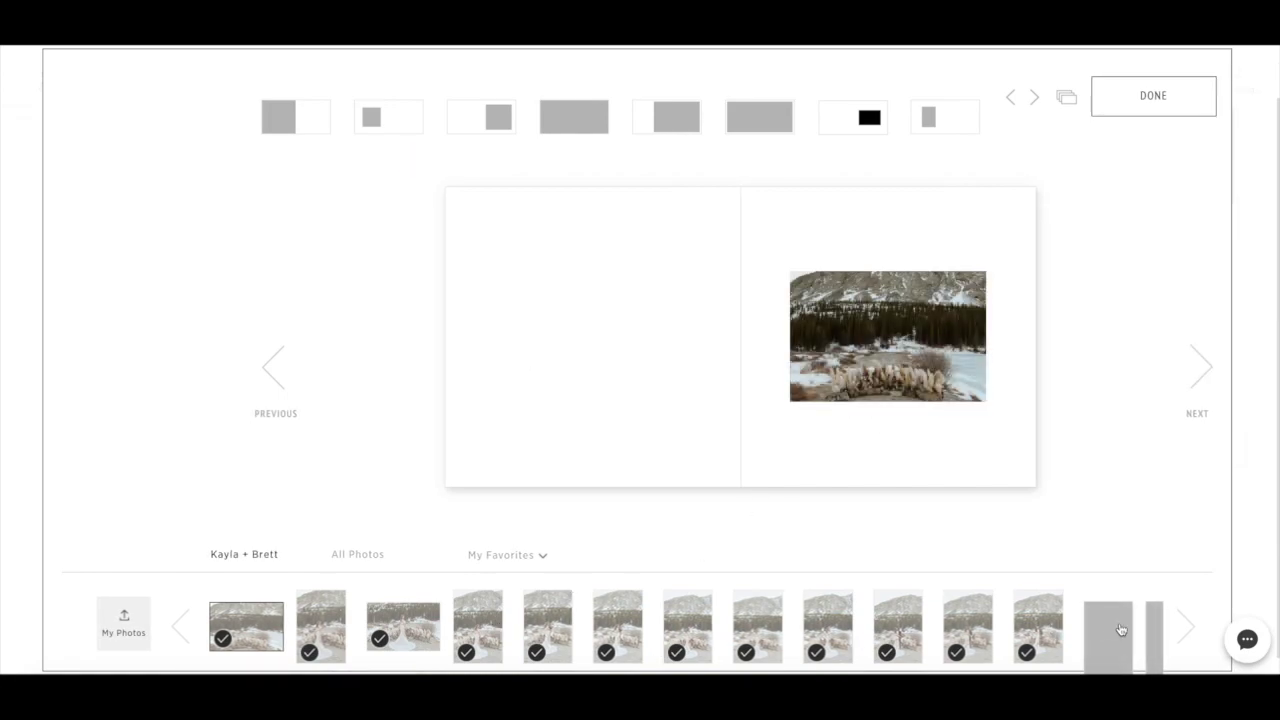
pyautogui.click(1184, 627)
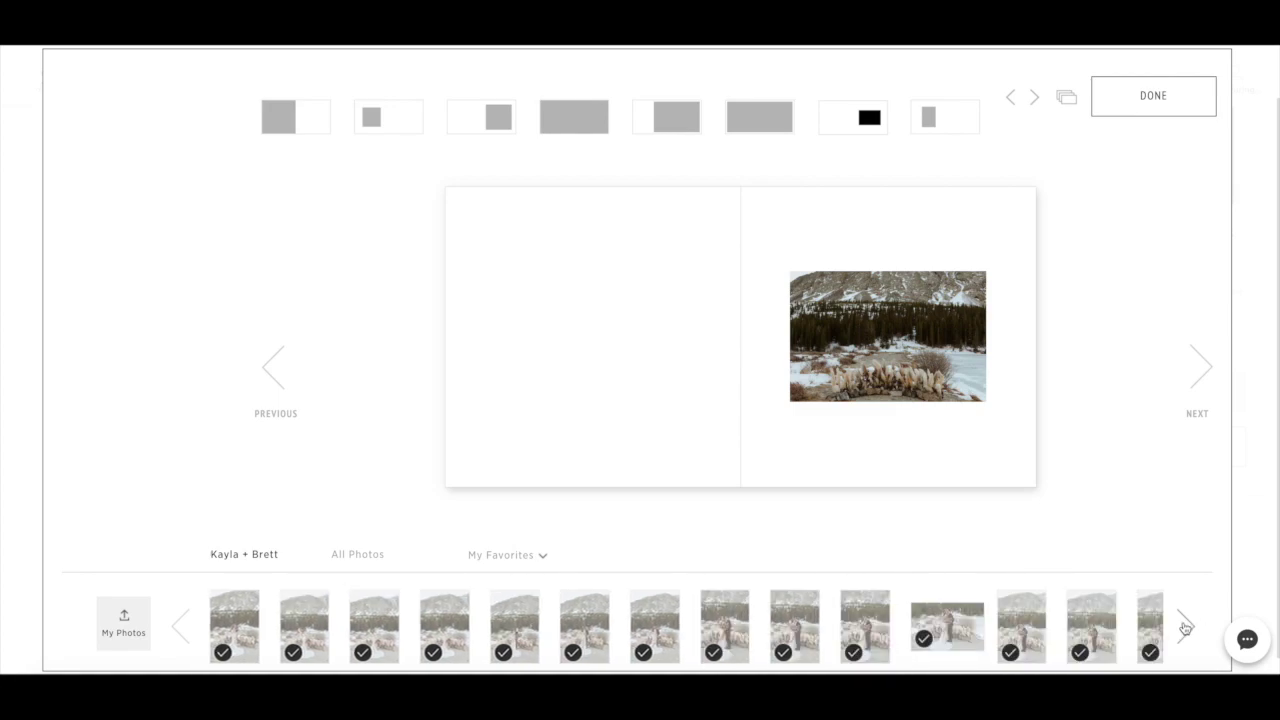
pyautogui.click(1185, 627)
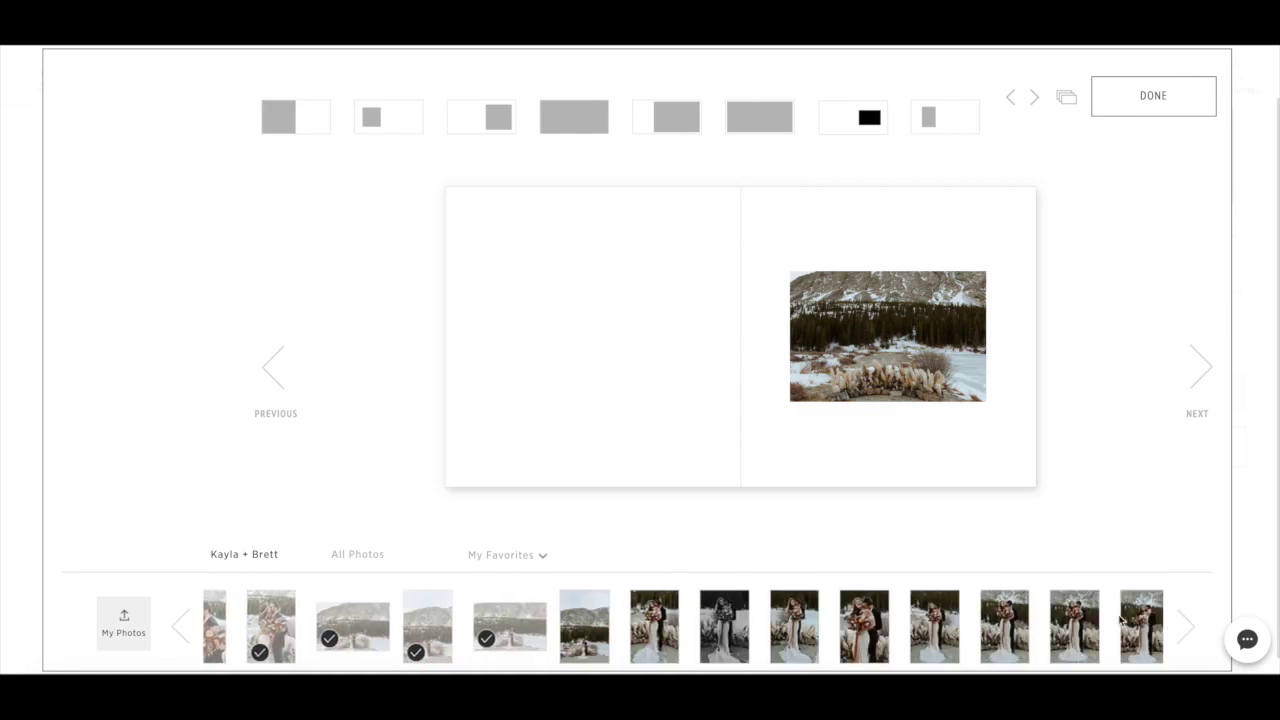
pyautogui.moveTo(588, 636); pyautogui.dragTo(853, 305)
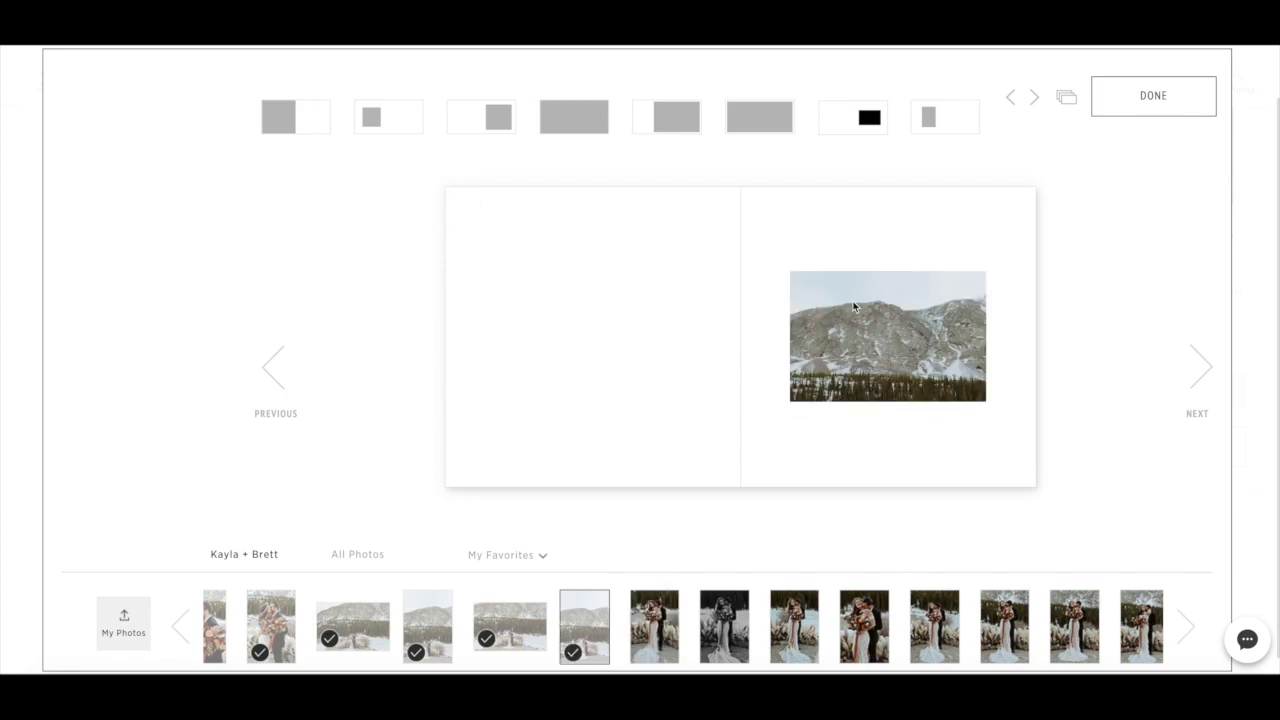
# Give the spread the layout with one large framed photo on the right page and reposition the photo to show the whole couple.
pyautogui.click(931, 120)
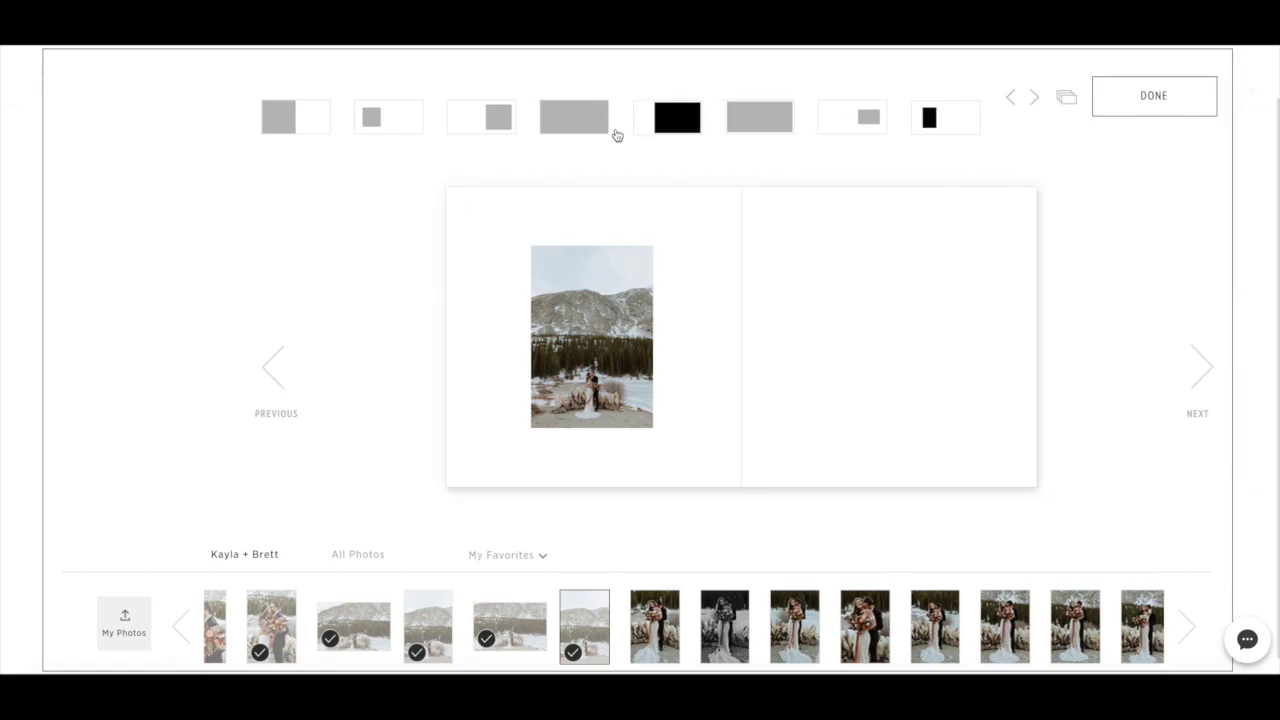
pyautogui.click(311, 130)
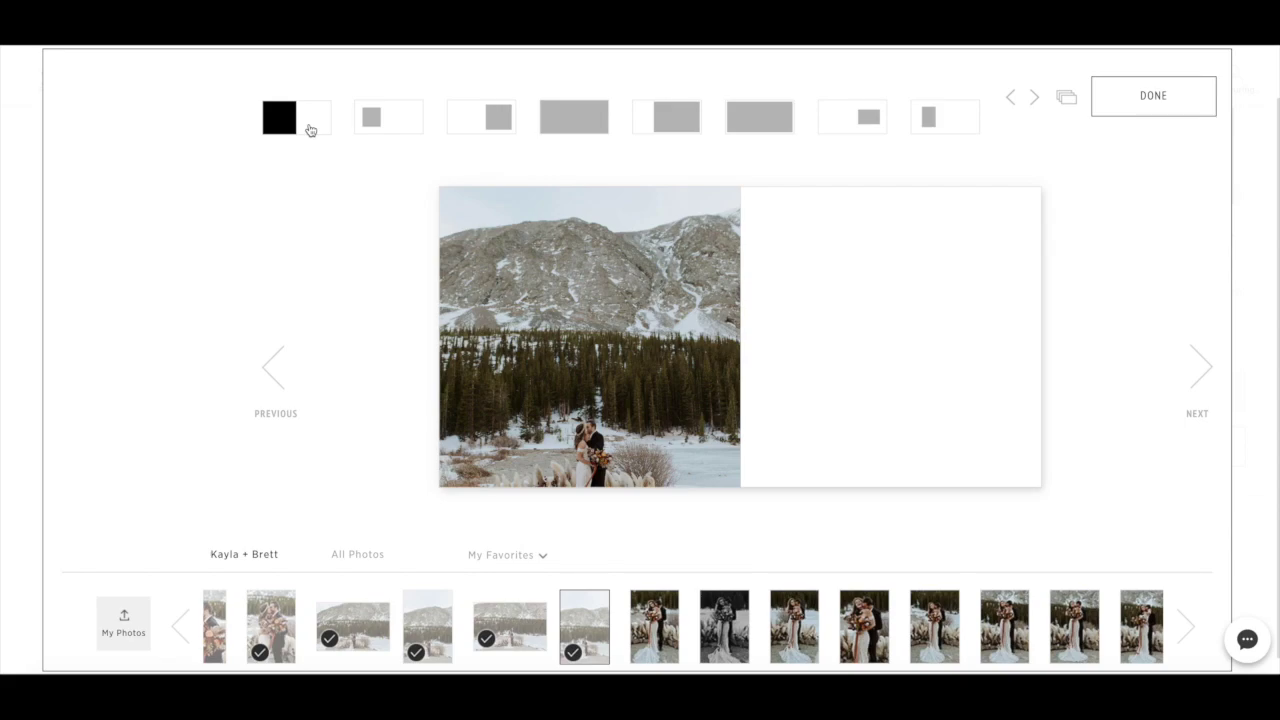
pyautogui.click(489, 118)
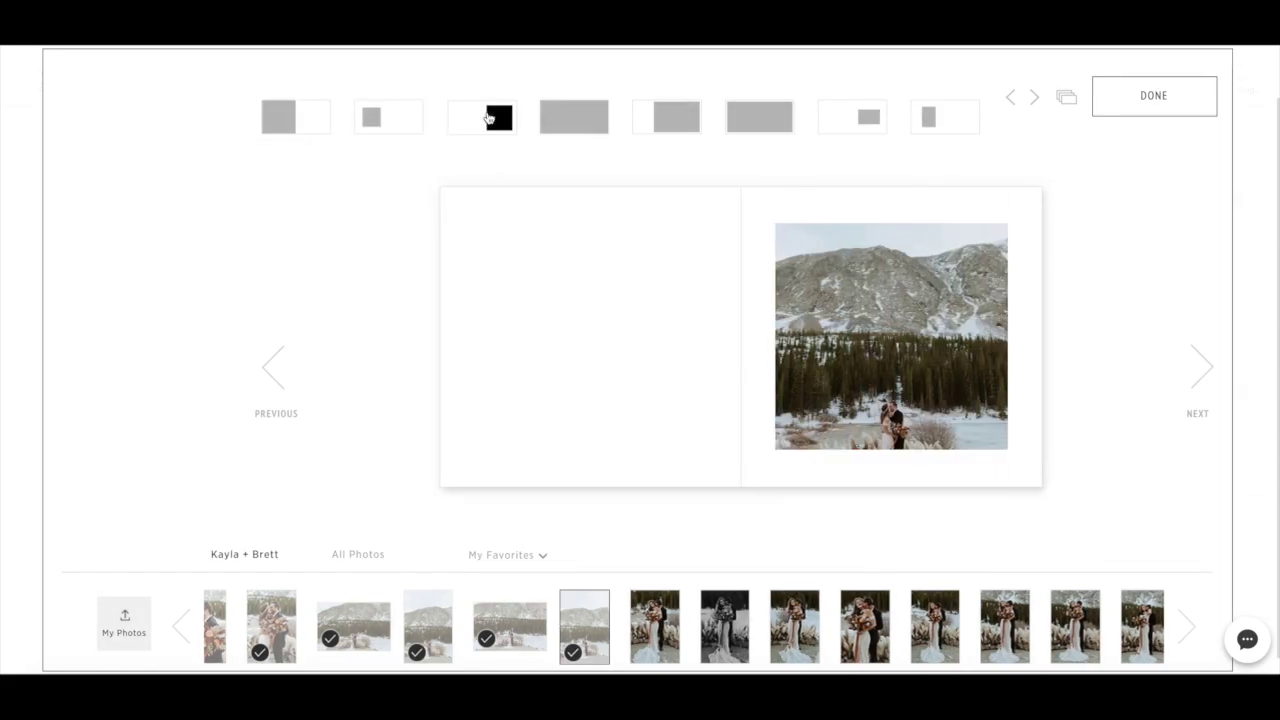
pyautogui.click(945, 347)
pyautogui.moveTo(873, 352); pyautogui.dragTo(867, 283)
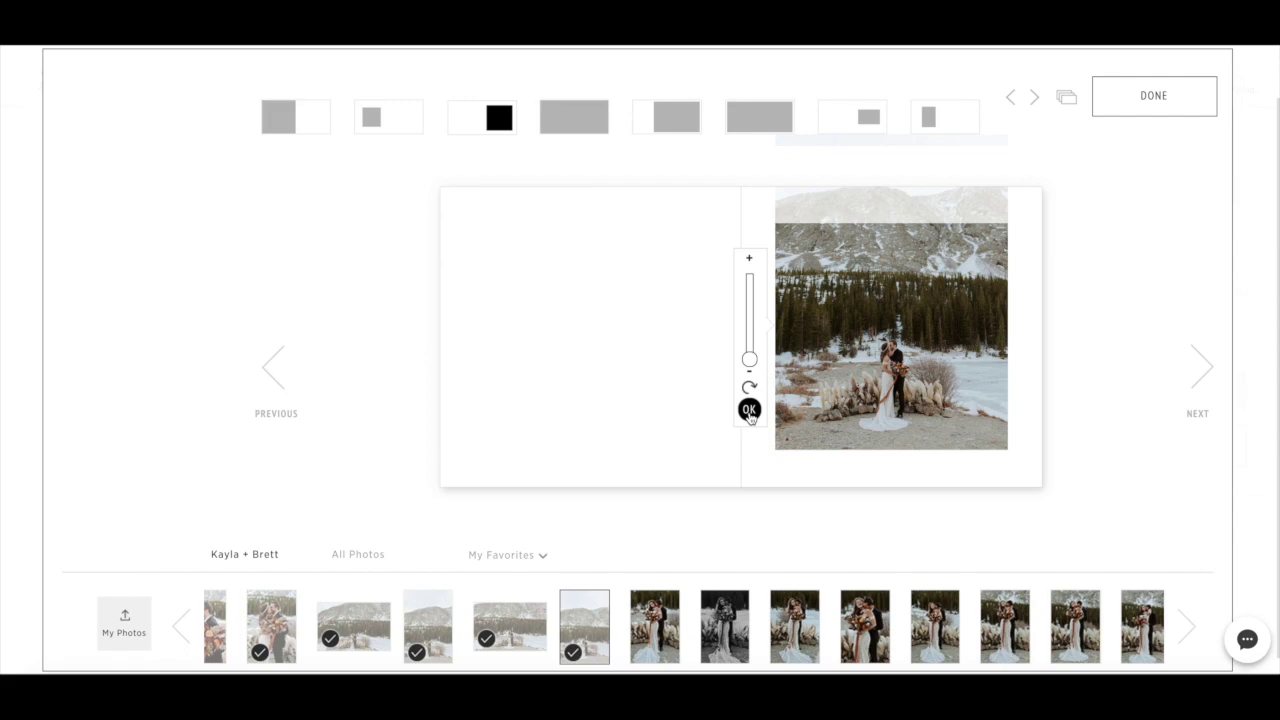
pyautogui.click(749, 409)
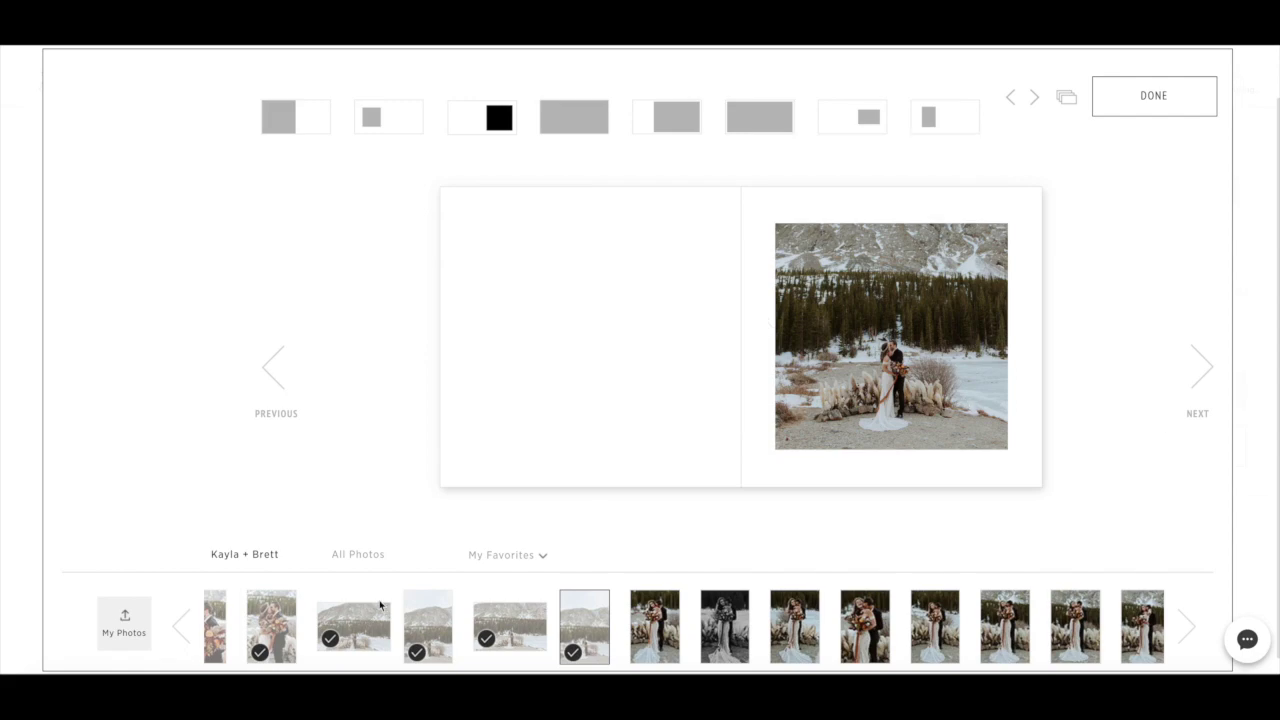
# Go to the next spread and switch its layout to horizontal four-photo grids, smaller on the left page and larger on the right.
pyautogui.click(1202, 372)
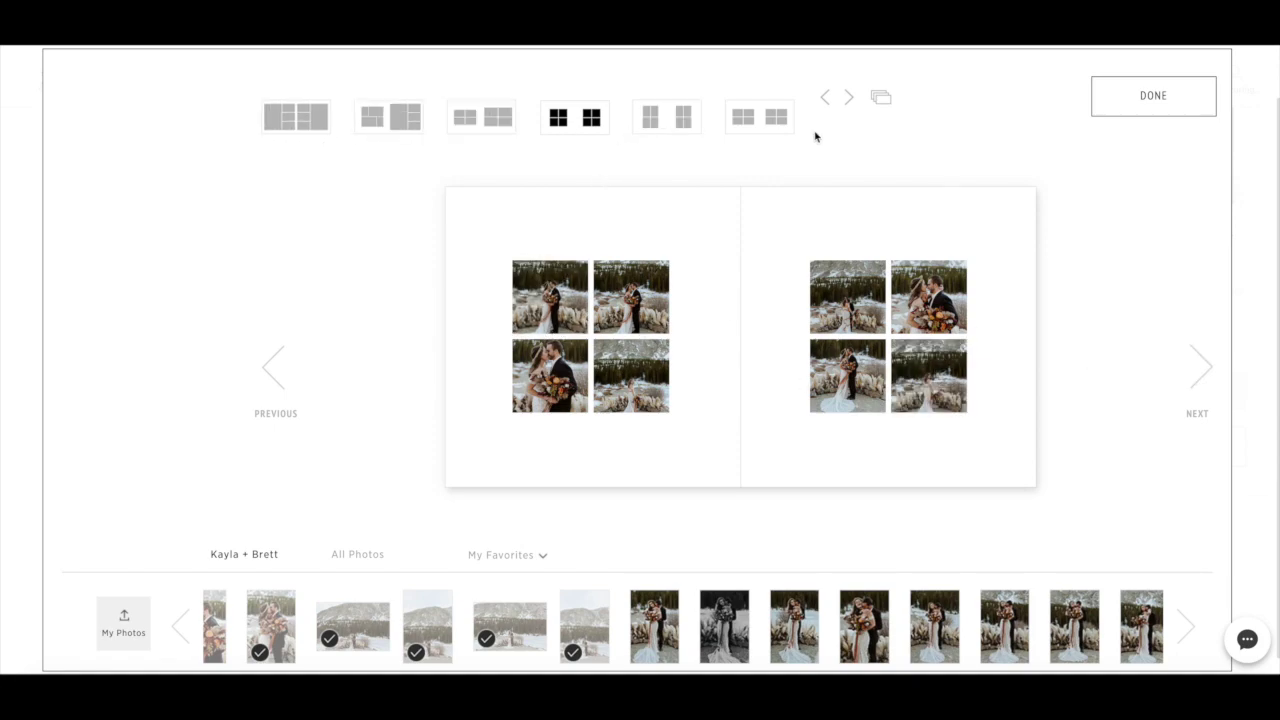
pyautogui.click(847, 98)
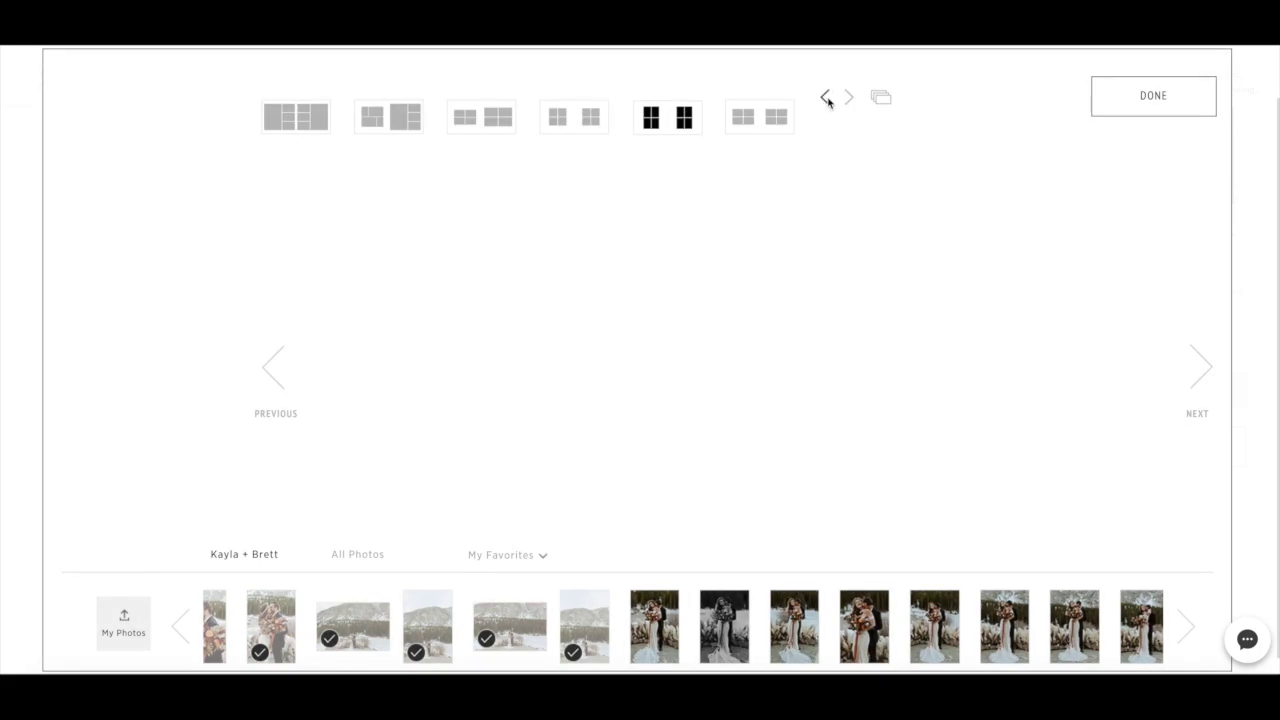
pyautogui.click(881, 98)
pyautogui.click(1068, 102)
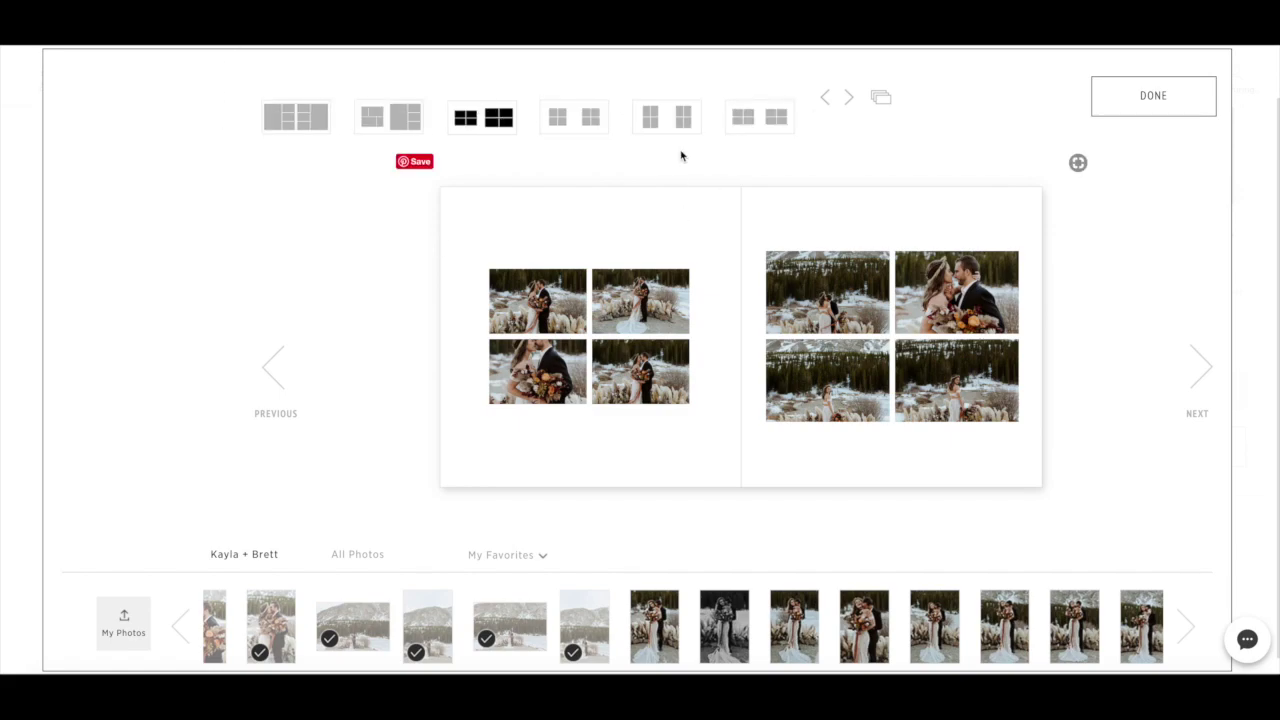
# Try a full-page photo beside a small landscape, and settle on the four-photo strip across both pages as the spread's layout.
pyautogui.click(881, 101)
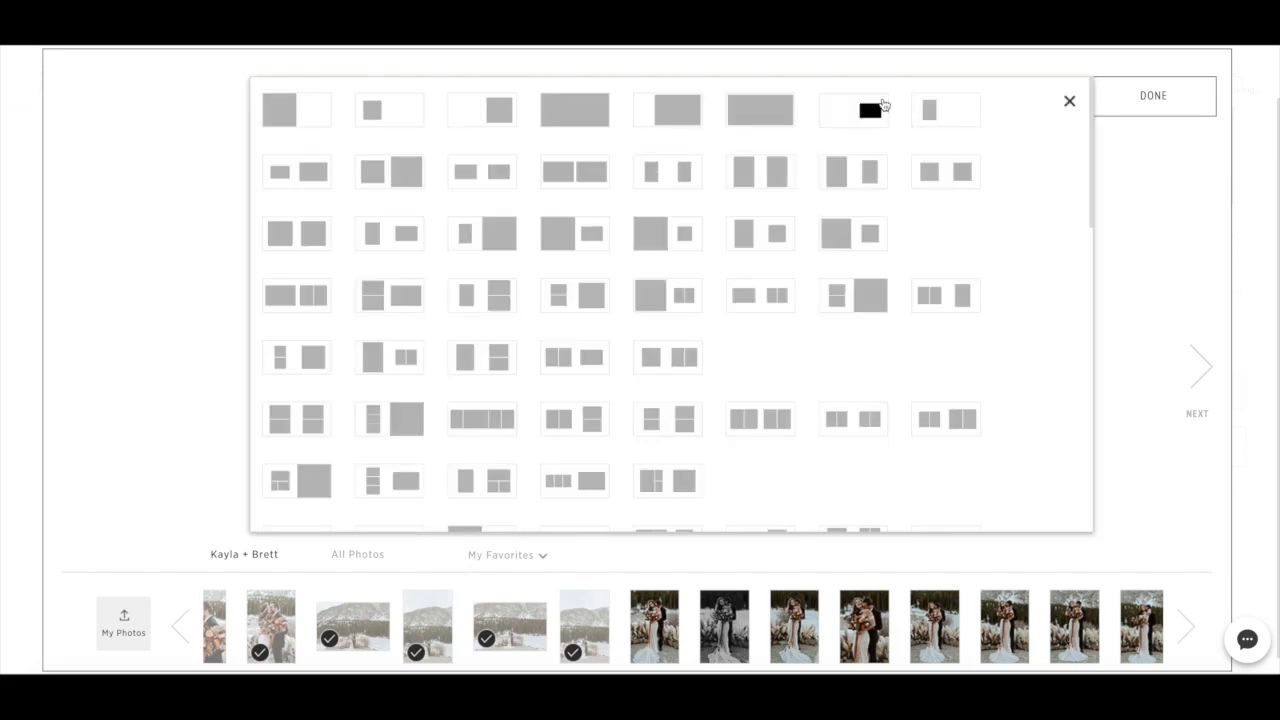
pyautogui.click(573, 235)
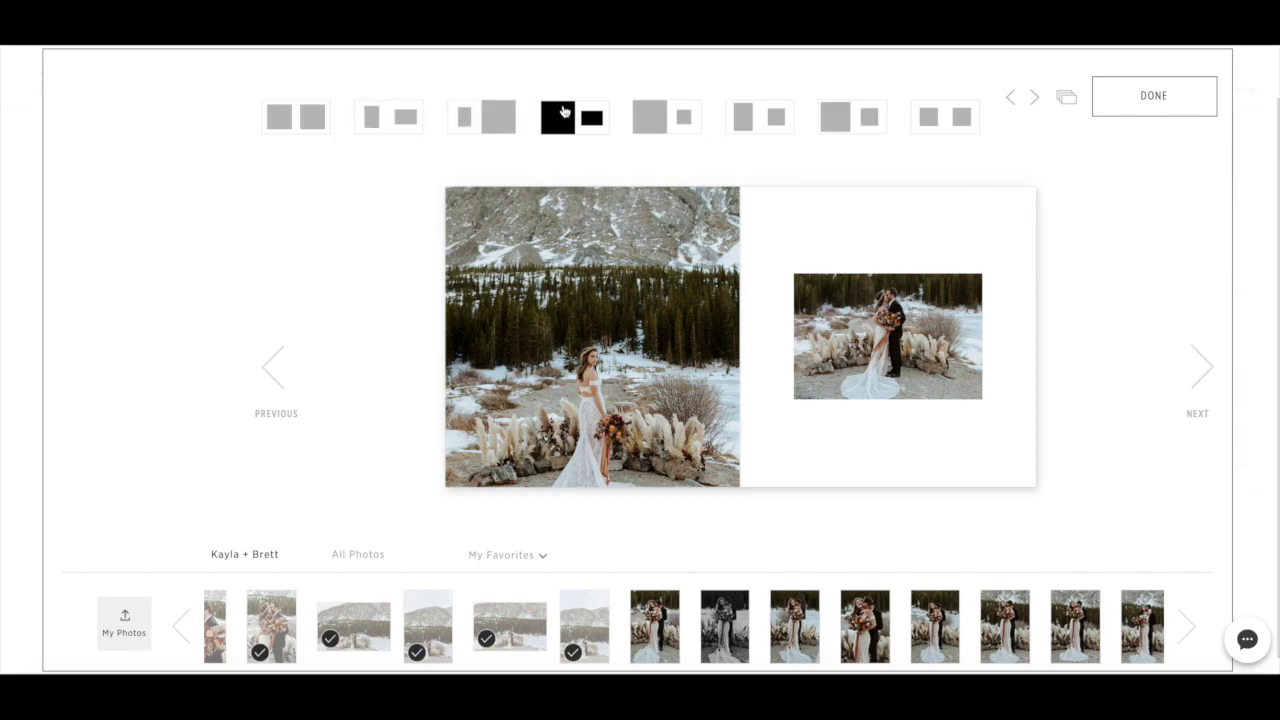
pyautogui.click(1064, 98)
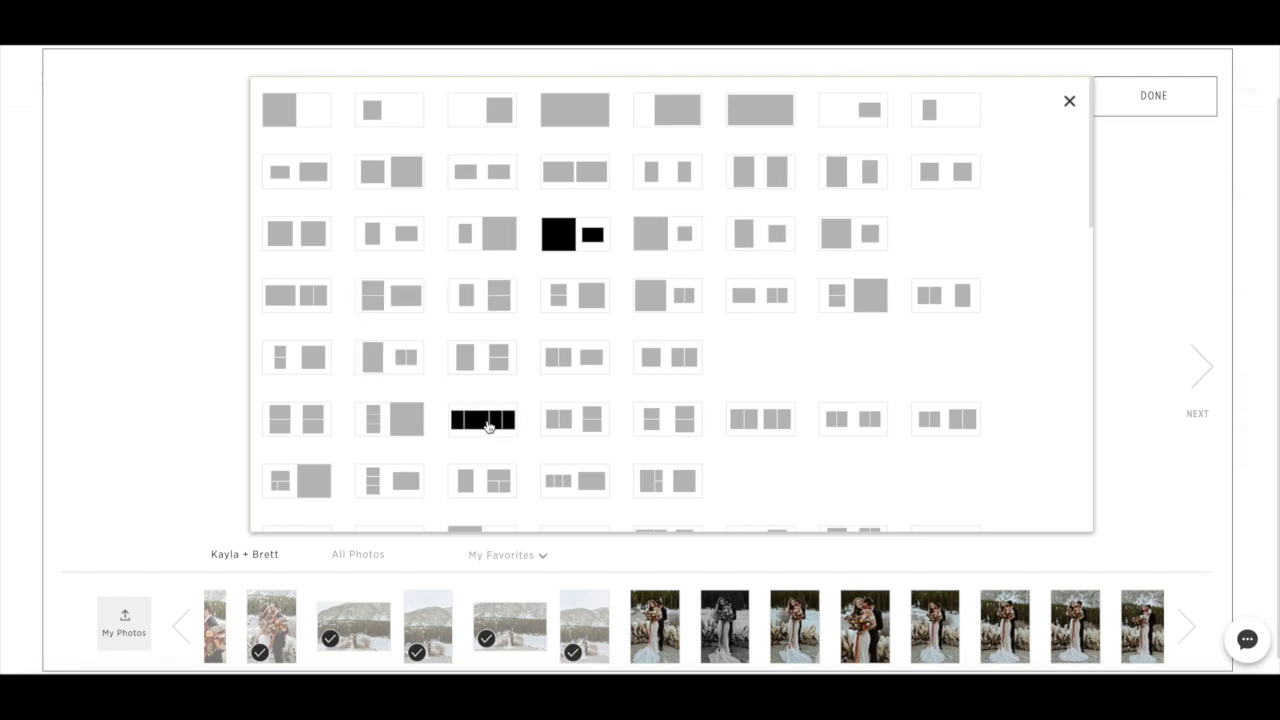
pyautogui.click(487, 424)
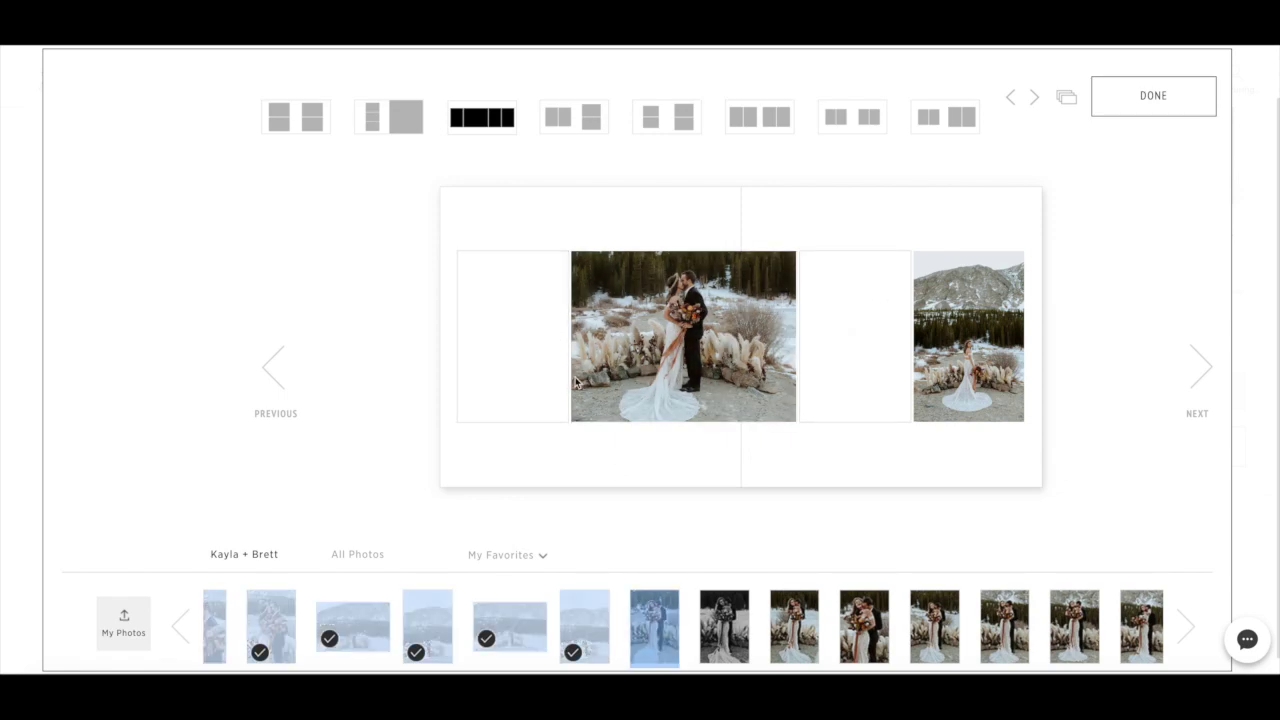
# Fill the strip's two empty frames with unused vertical color photos of the couple holding the bouquet.
pyautogui.click(661, 623)
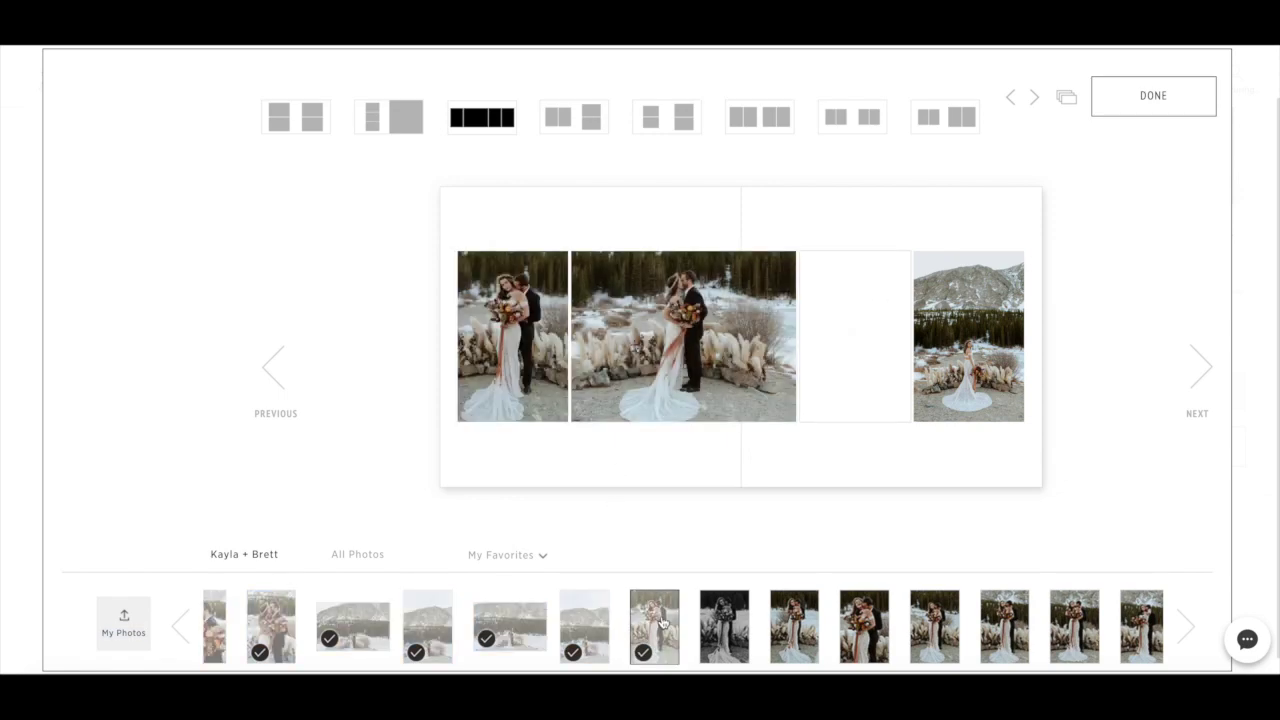
pyautogui.click(867, 635)
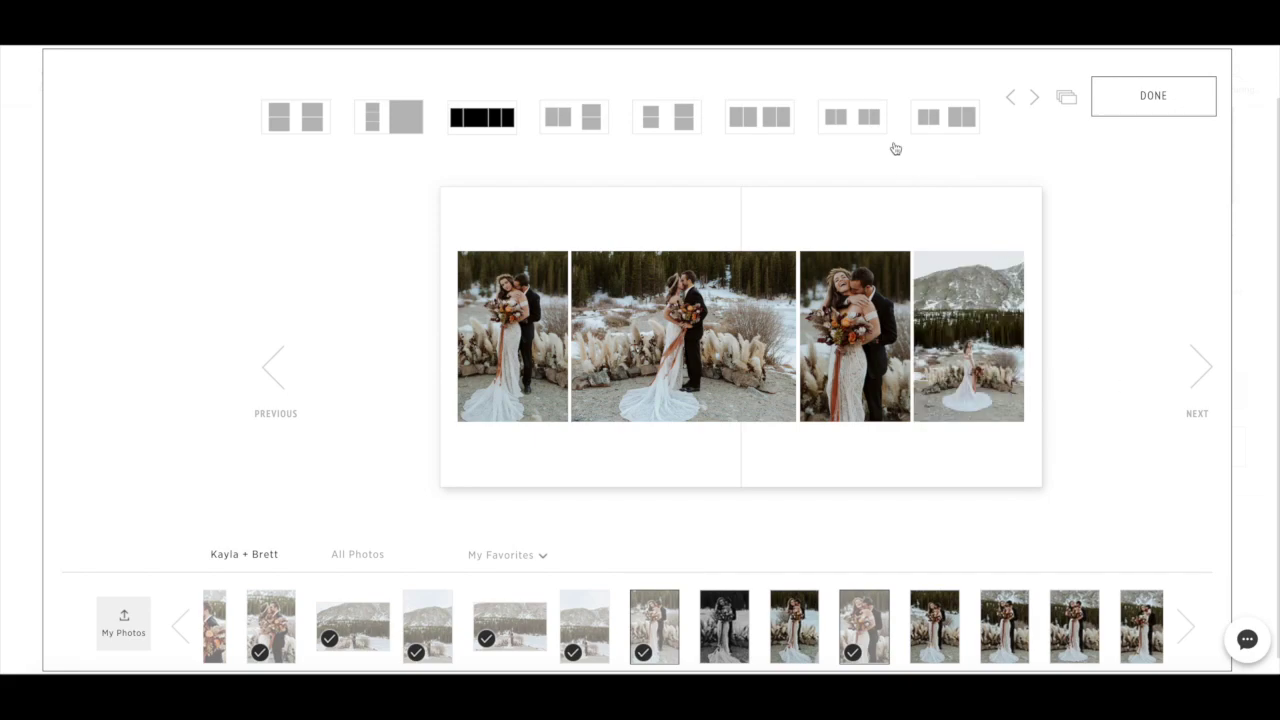
# Go to the next spread, give it the single framed panoramic photo layout and check the photo's resolution warning.
pyautogui.click(1195, 366)
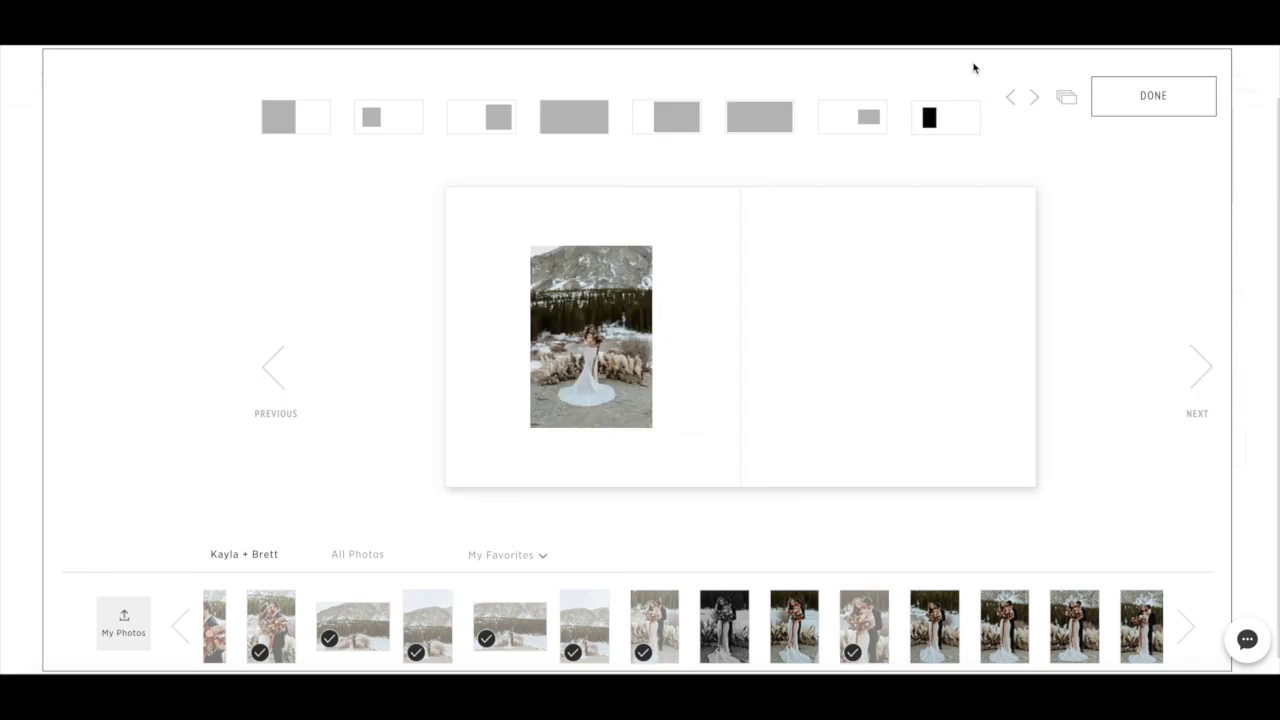
pyautogui.click(1067, 100)
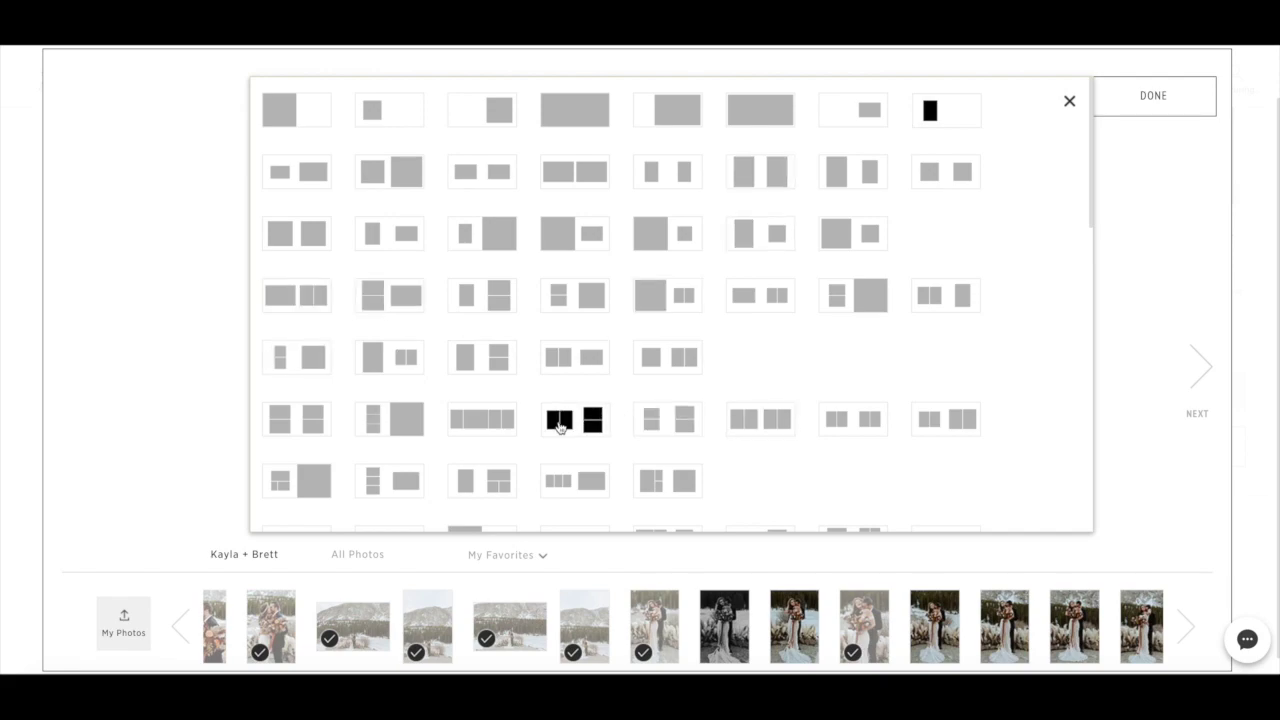
pyautogui.click(770, 116)
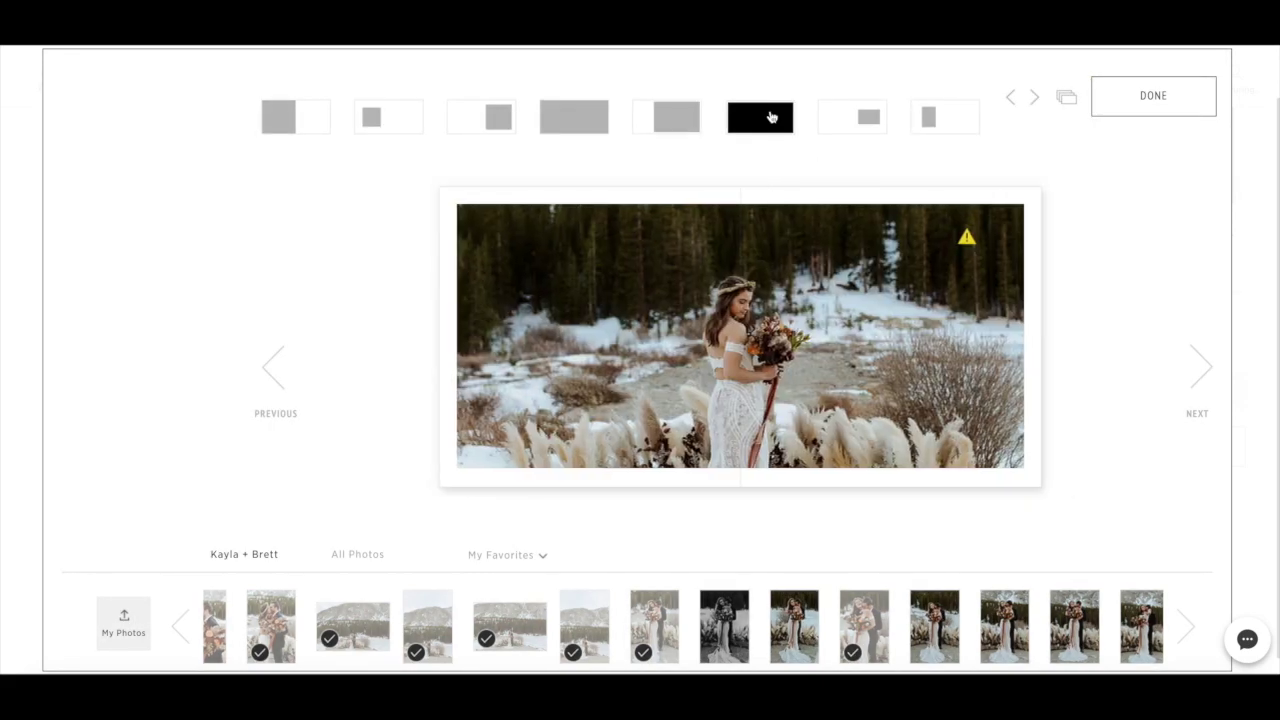
pyautogui.moveTo(789, 302)
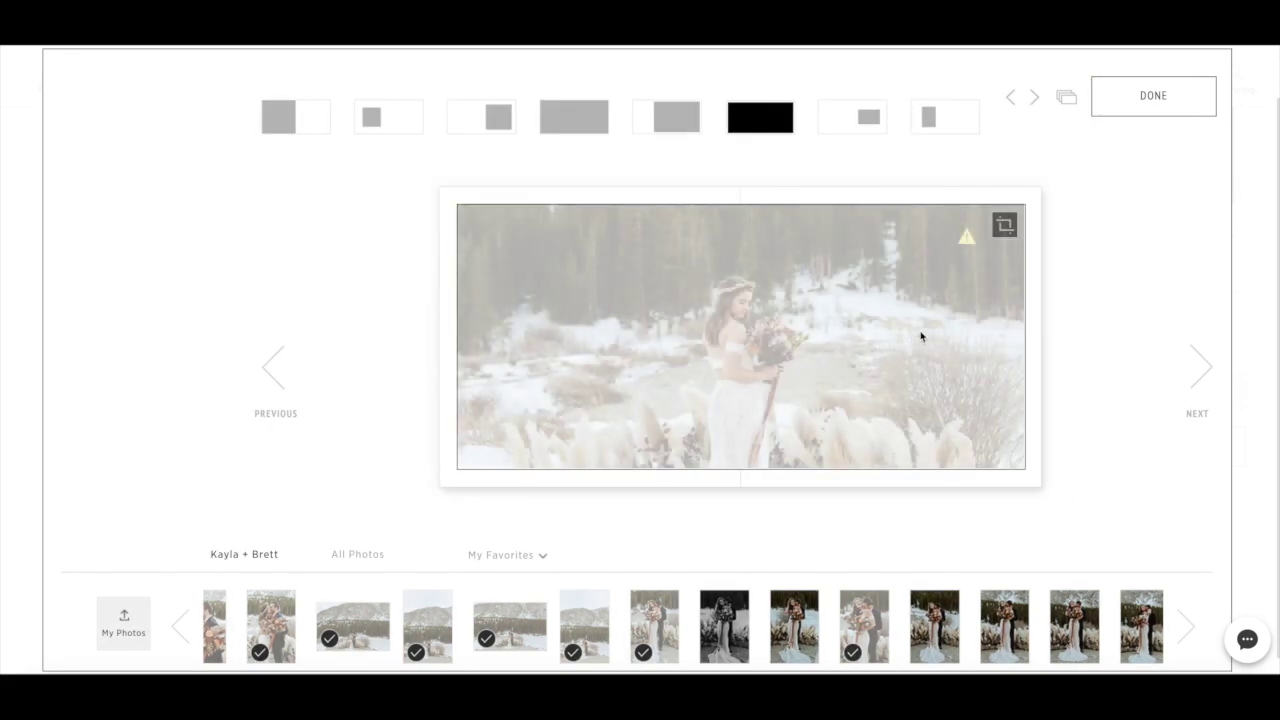
pyautogui.click(967, 239)
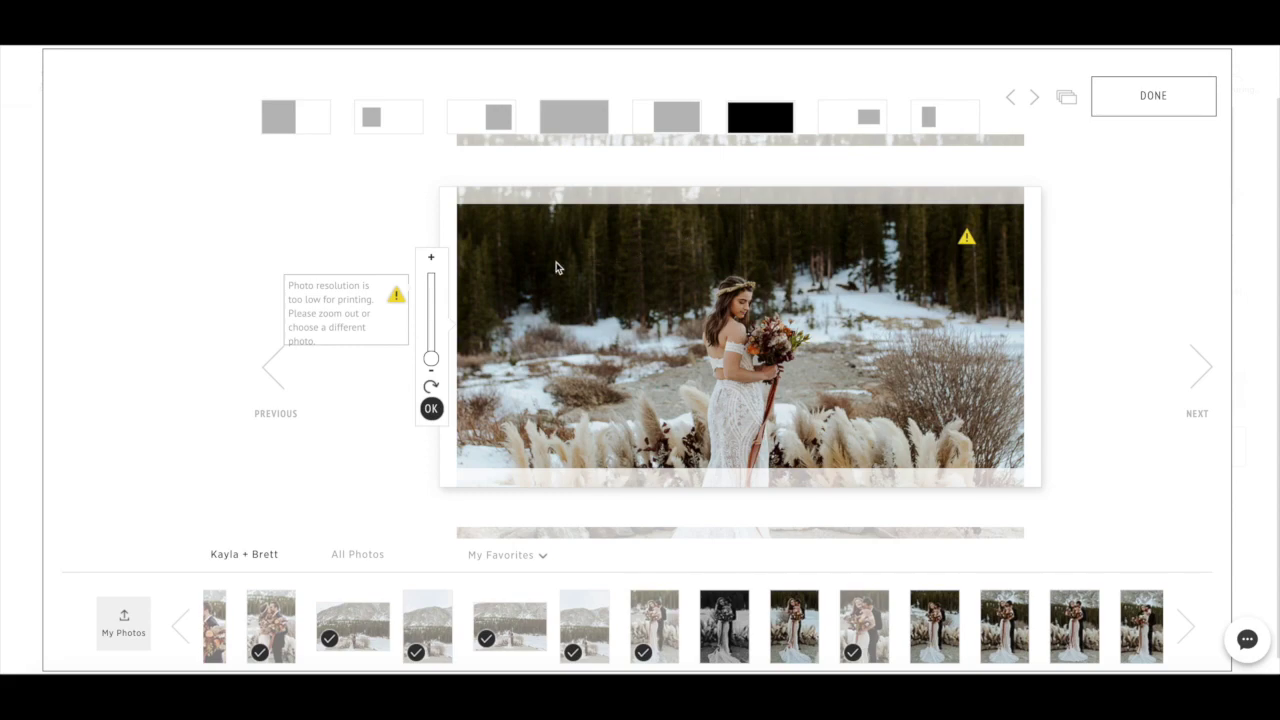
# Replace the panoramic photo with the horizontal color bouquet close-up of the couple and shift it down to show more of their faces.
pyautogui.click(1185, 626)
pyautogui.click(799, 638)
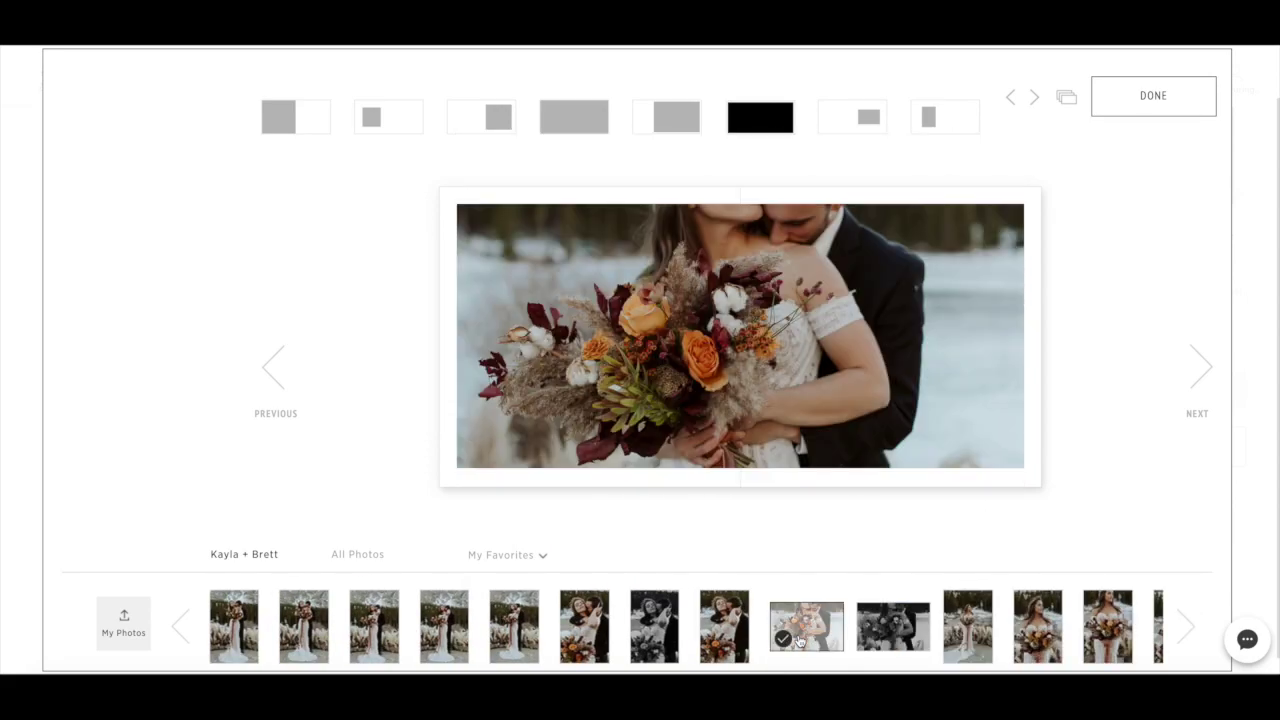
pyautogui.moveTo(818, 382)
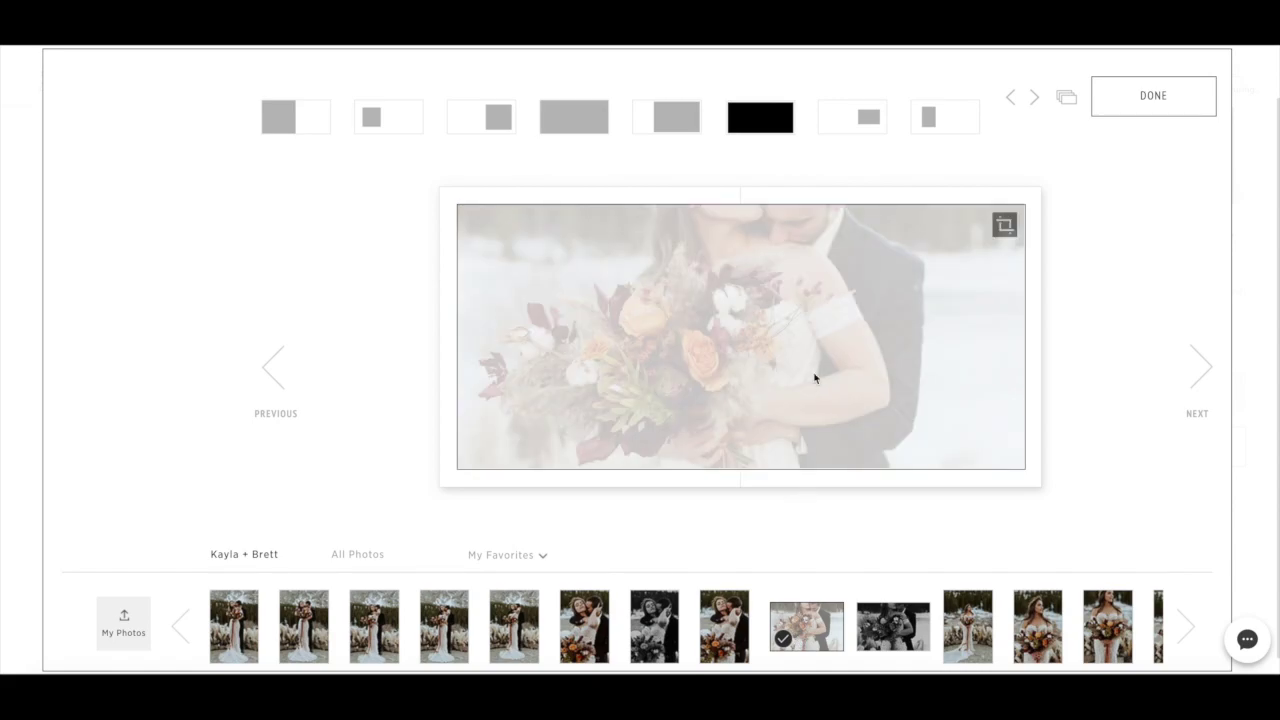
pyautogui.click(785, 394)
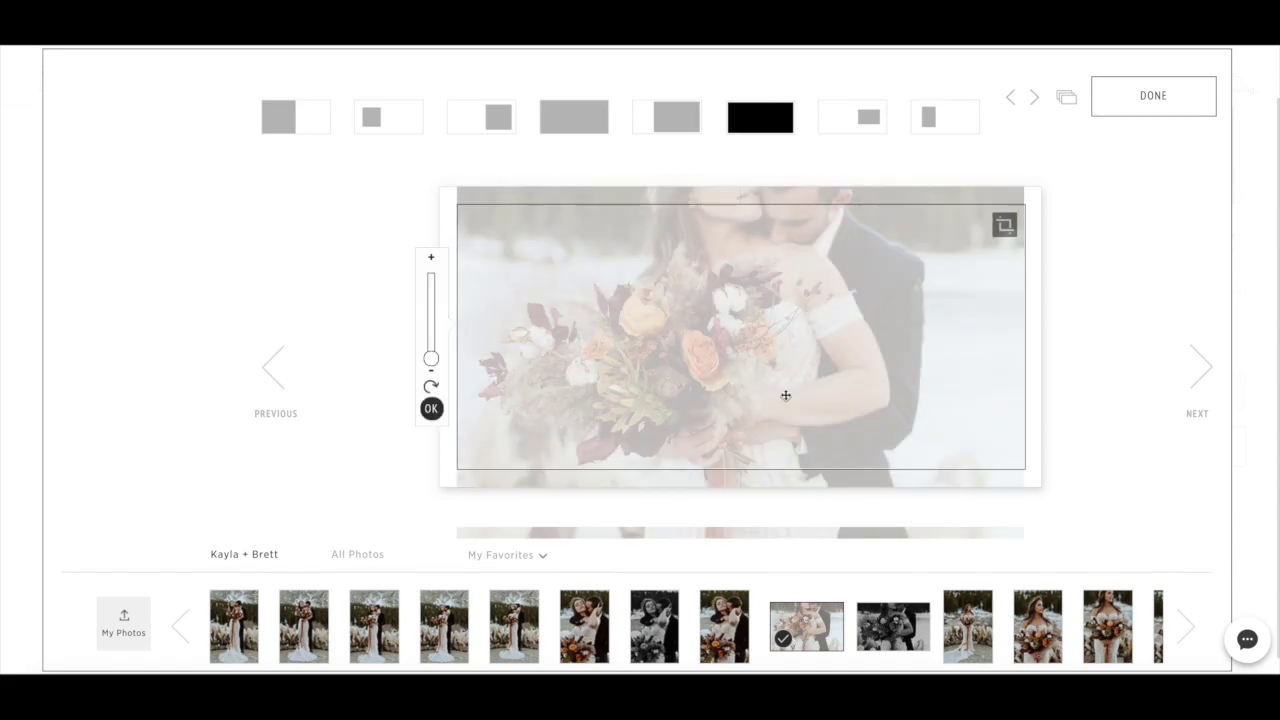
pyautogui.moveTo(785, 352); pyautogui.dragTo(787, 386)
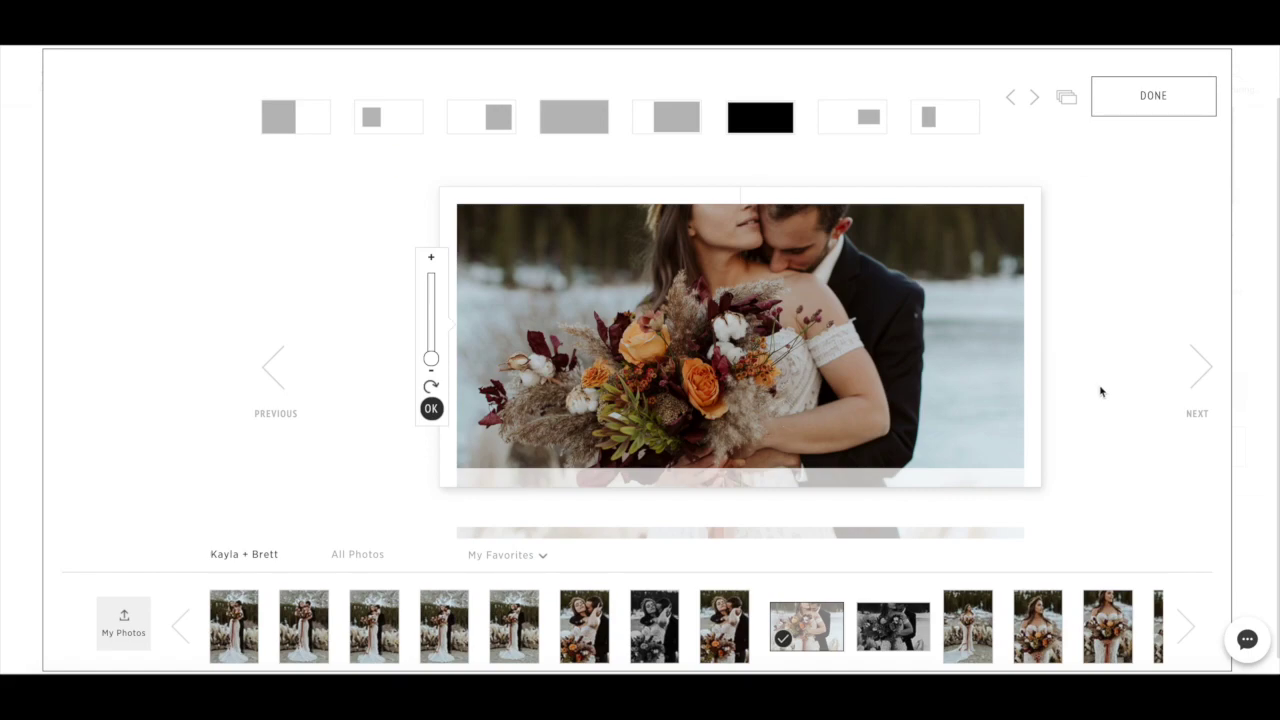
pyautogui.click(435, 411)
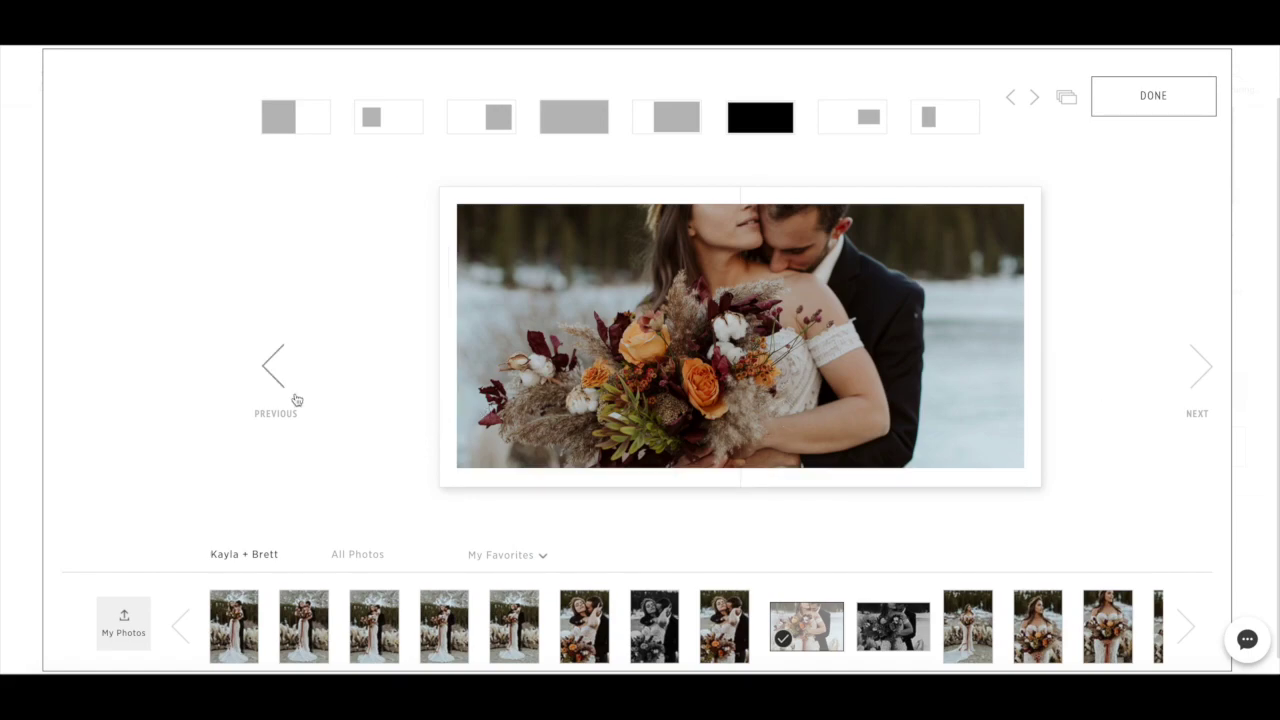
# Finish editing the spreads and look over the album's pages down to the last one.
pyautogui.click(1205, 365)
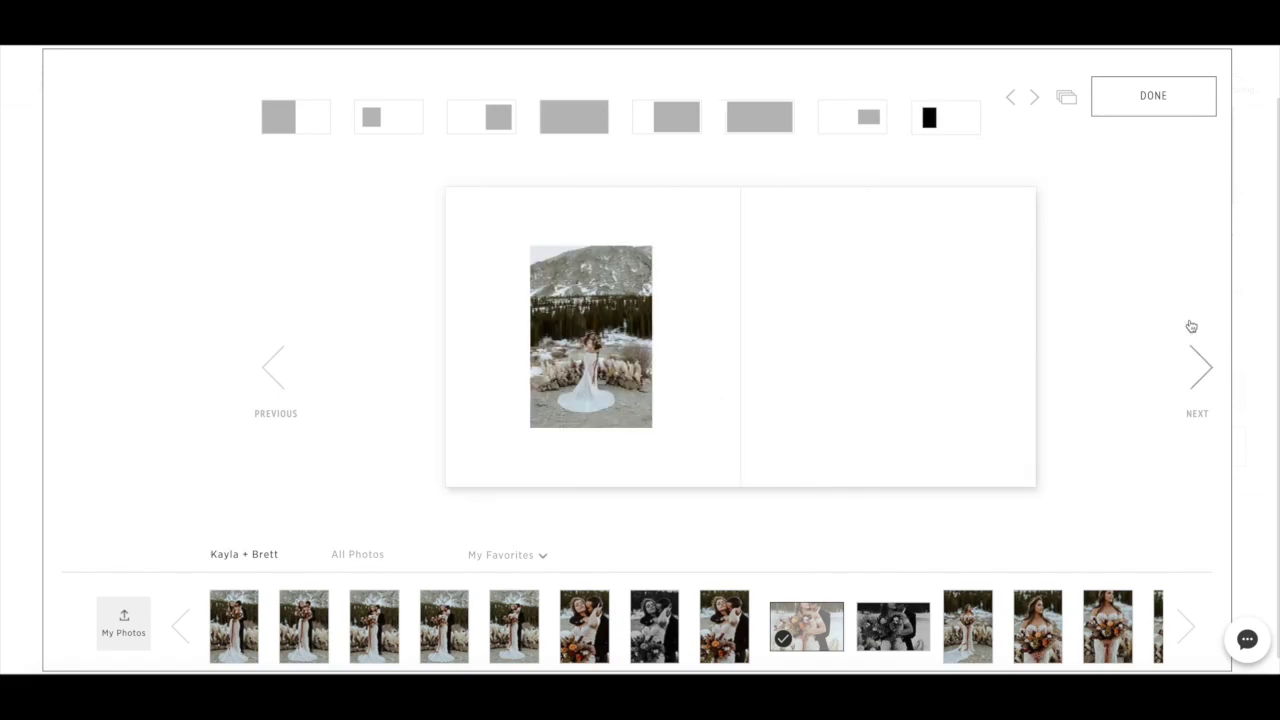
pyautogui.click(1160, 94)
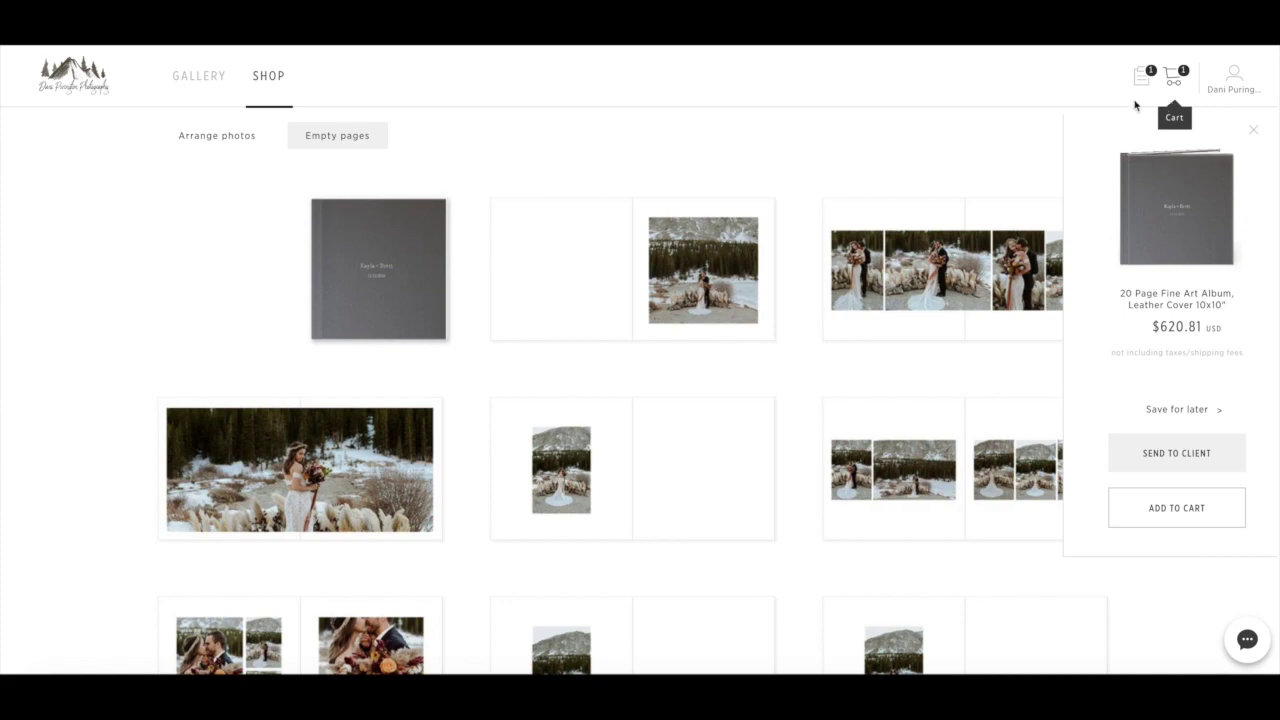
pyautogui.scroll(-1, 657, 423)
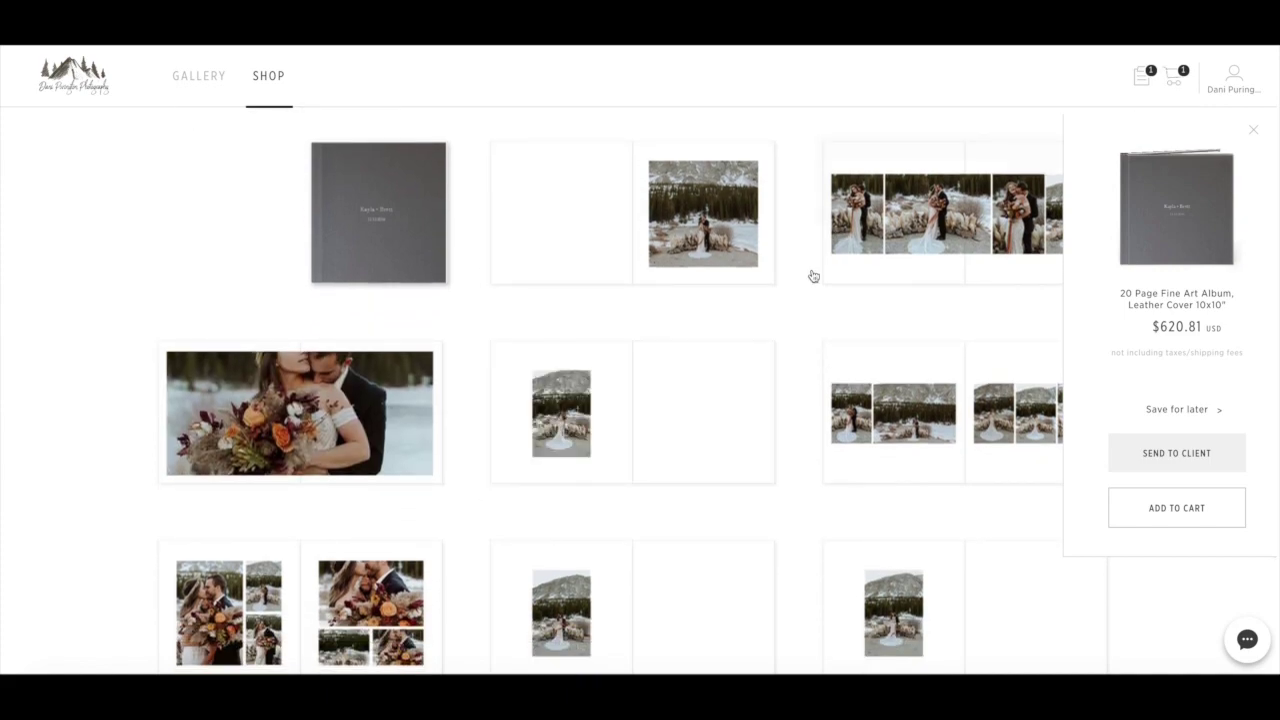
pyautogui.scroll(-5, 831, 420)
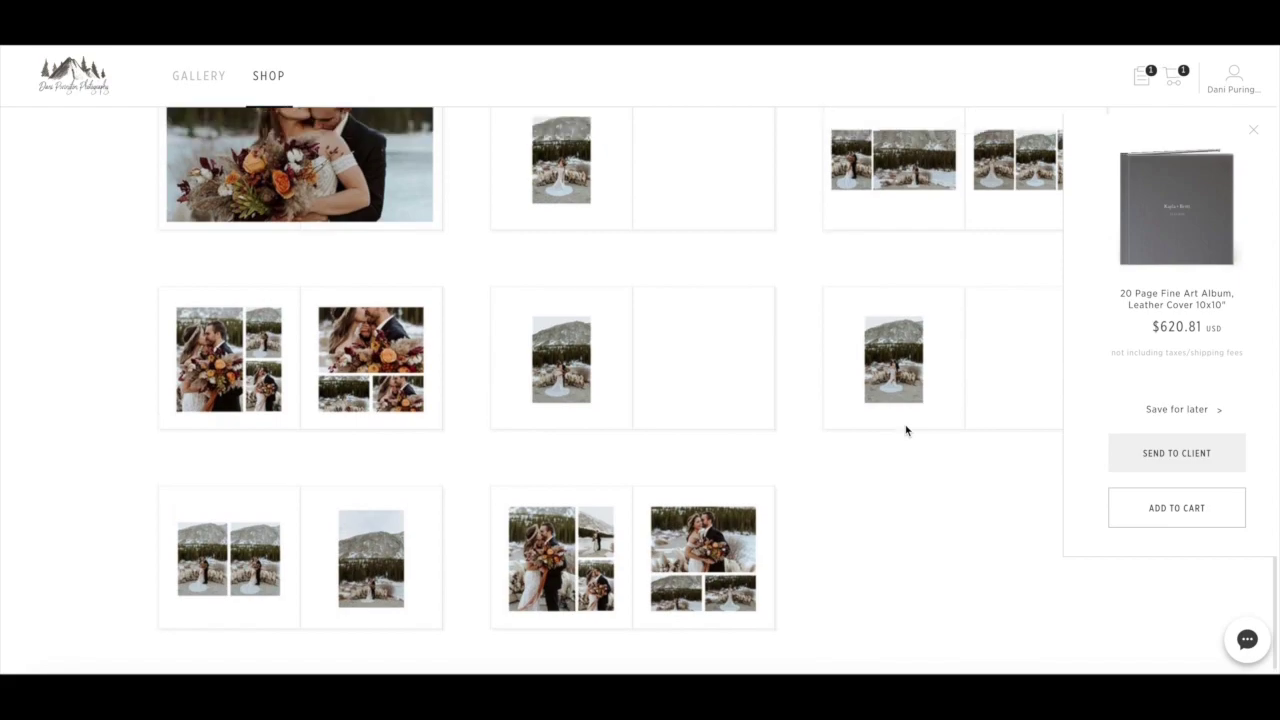
# Switch the album's cover to Wrapped and view the enlarged sample photo of the open album on its leather wrap.
pyautogui.scroll(8, 906, 430)
pyautogui.scroll(1, 906, 430)
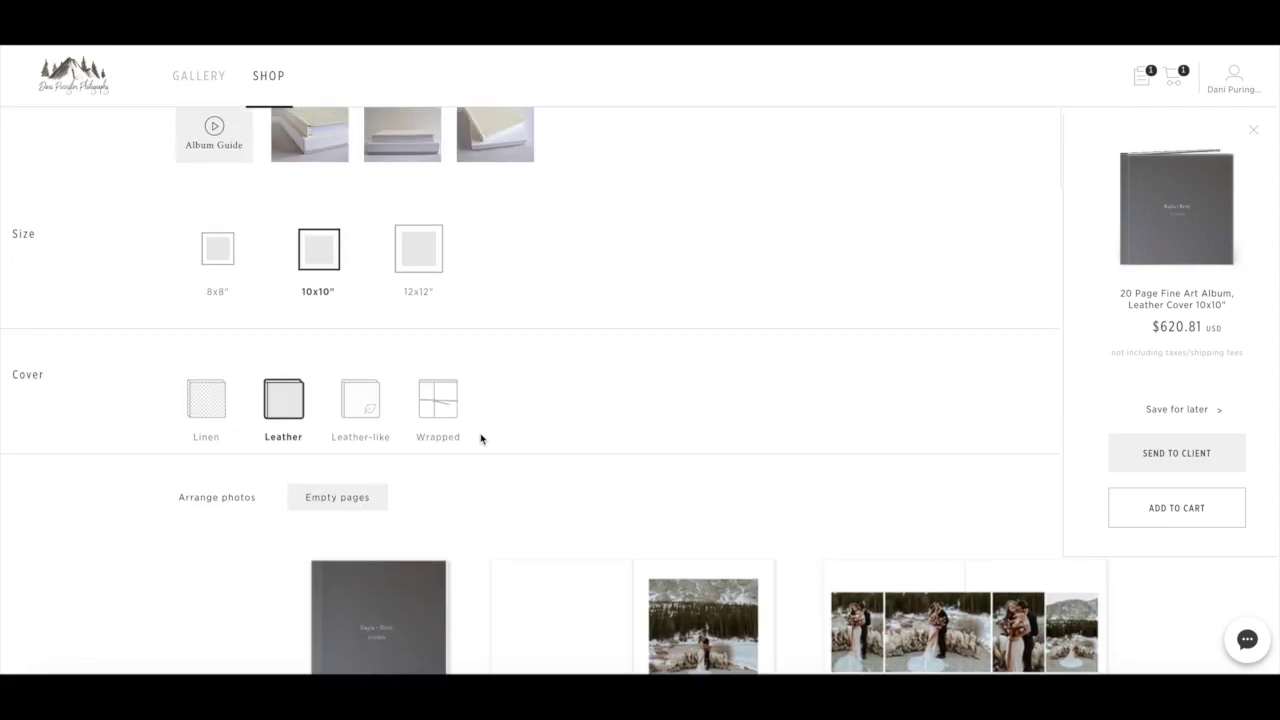
pyautogui.click(435, 405)
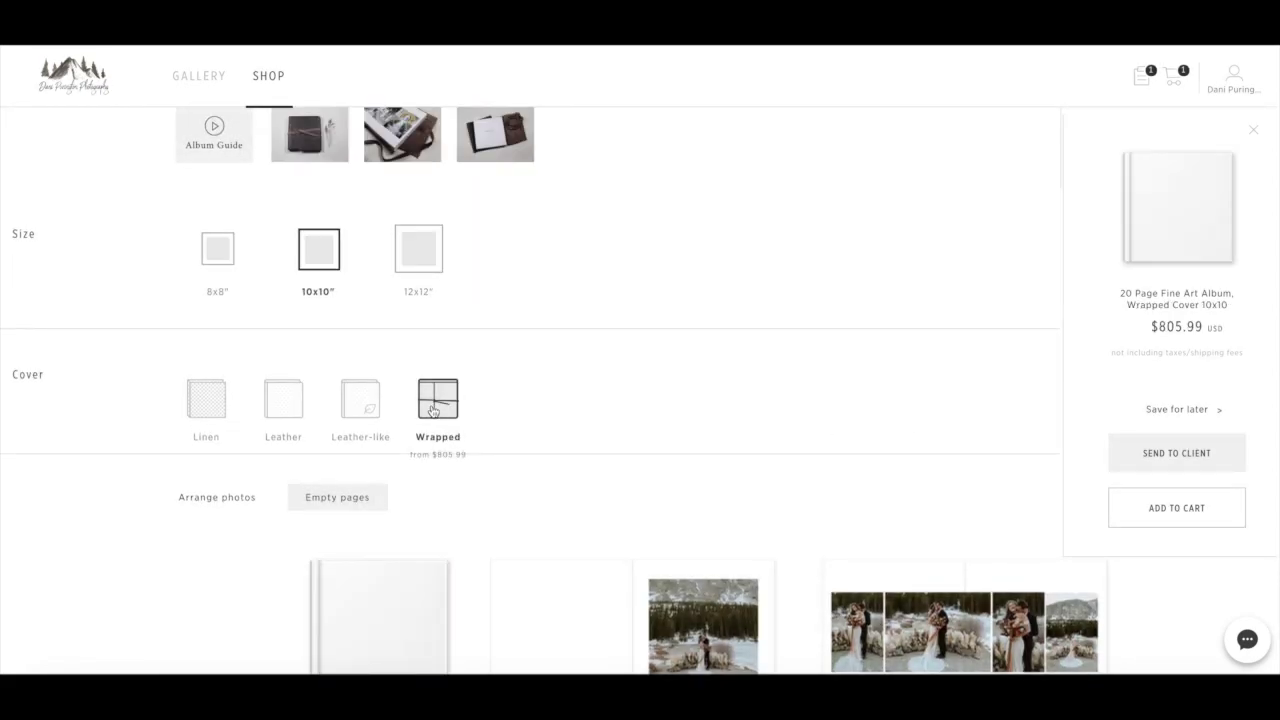
pyautogui.scroll(1, 433, 410)
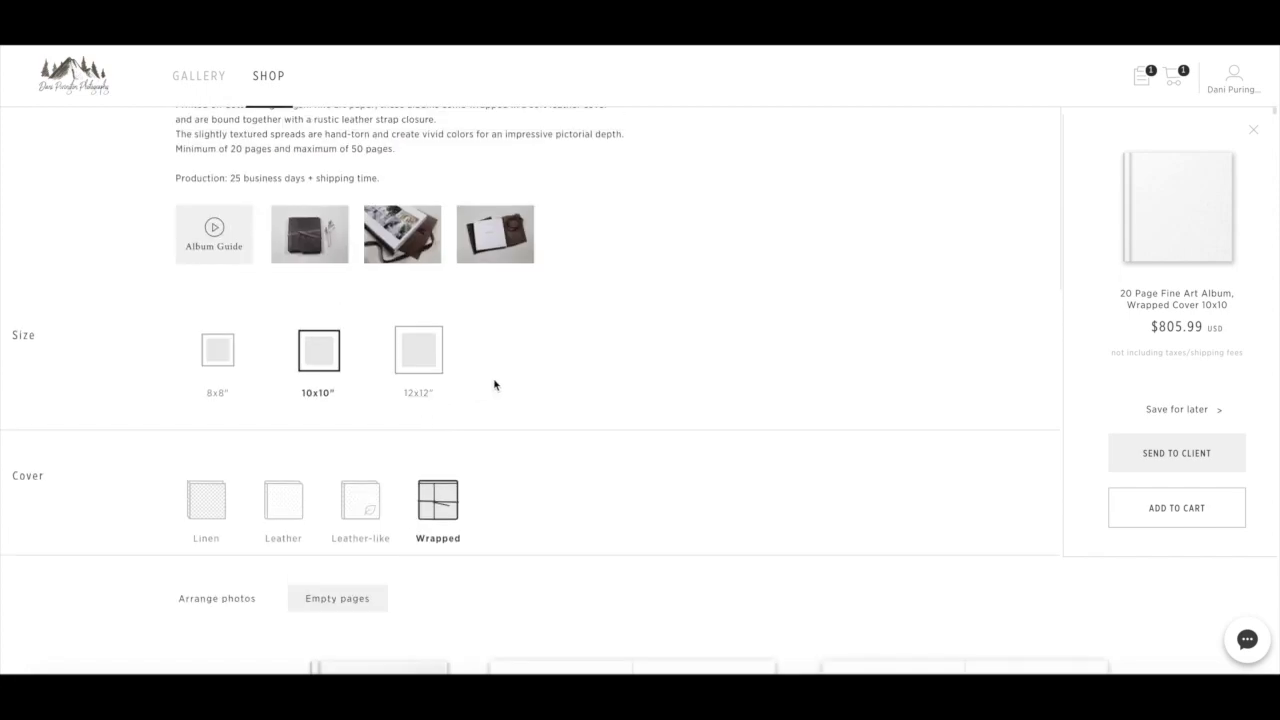
pyautogui.scroll(-2, 438, 512)
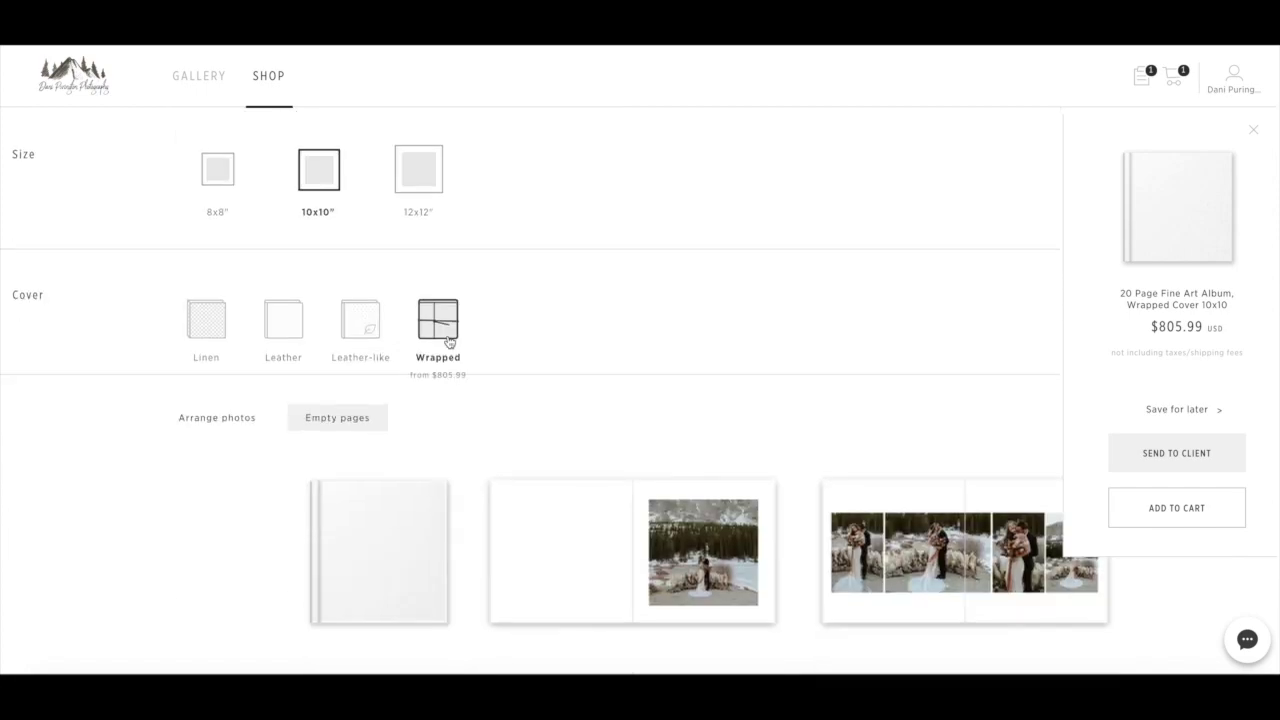
pyautogui.scroll(2, 563, 346)
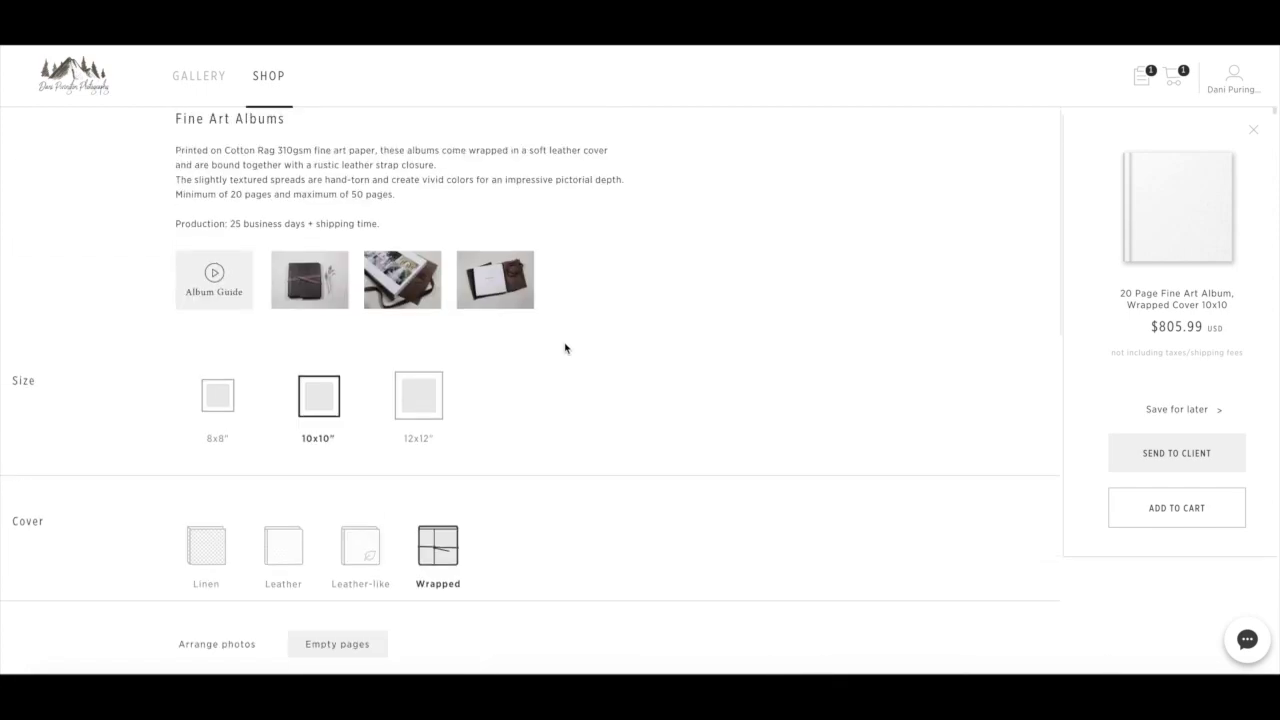
pyautogui.click(393, 292)
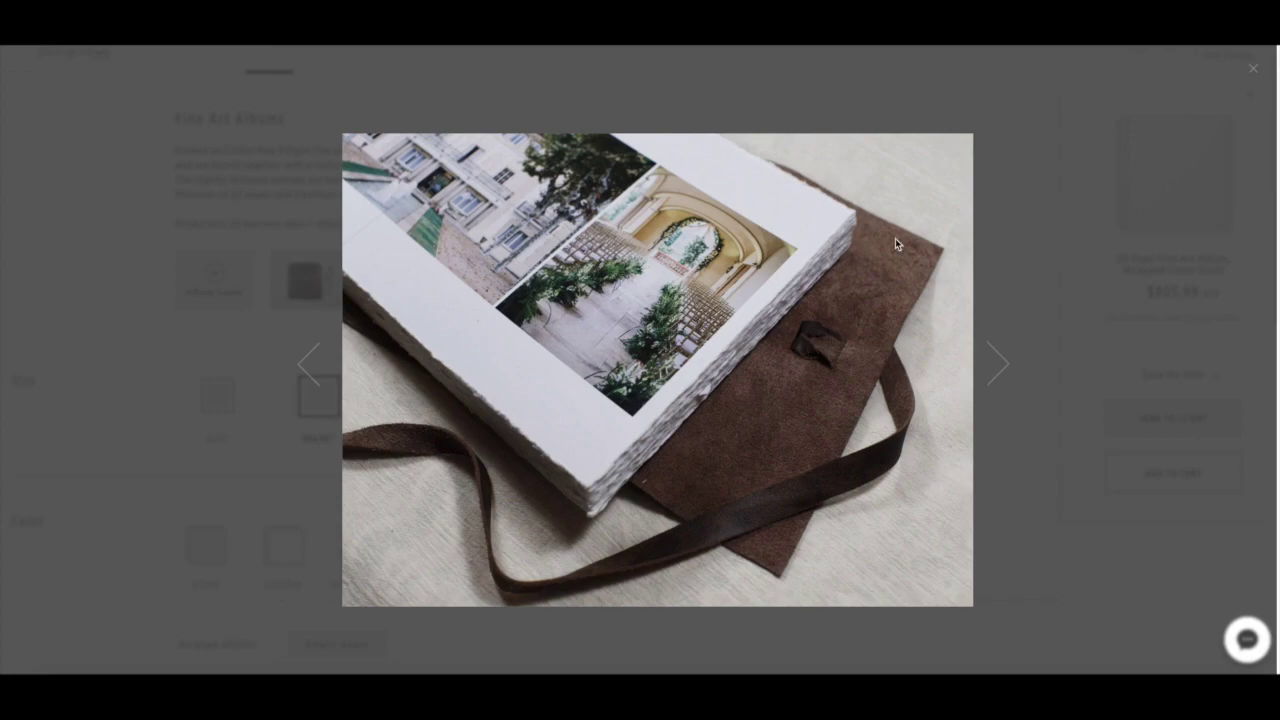
pyautogui.click(1253, 68)
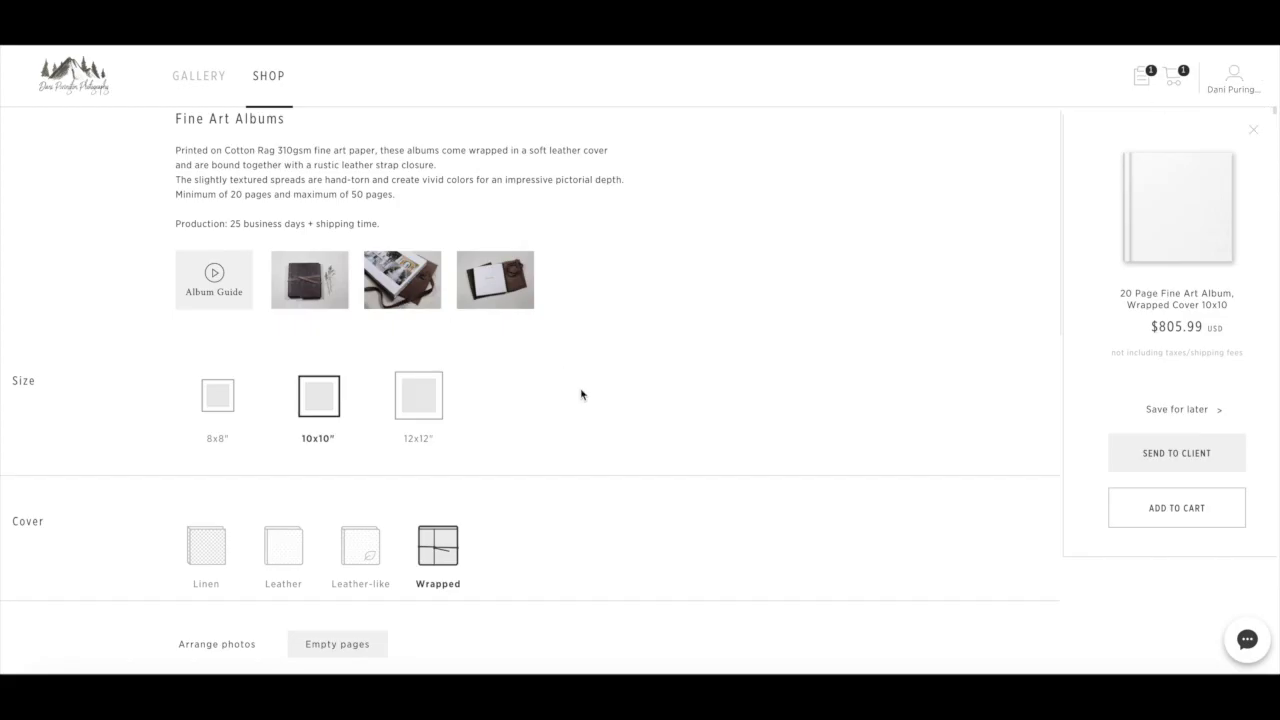
# Look over the wrapped album's cover and spreads, and collapse the order summary.
pyautogui.scroll(-2, 581, 394)
pyautogui.scroll(-2, 581, 394)
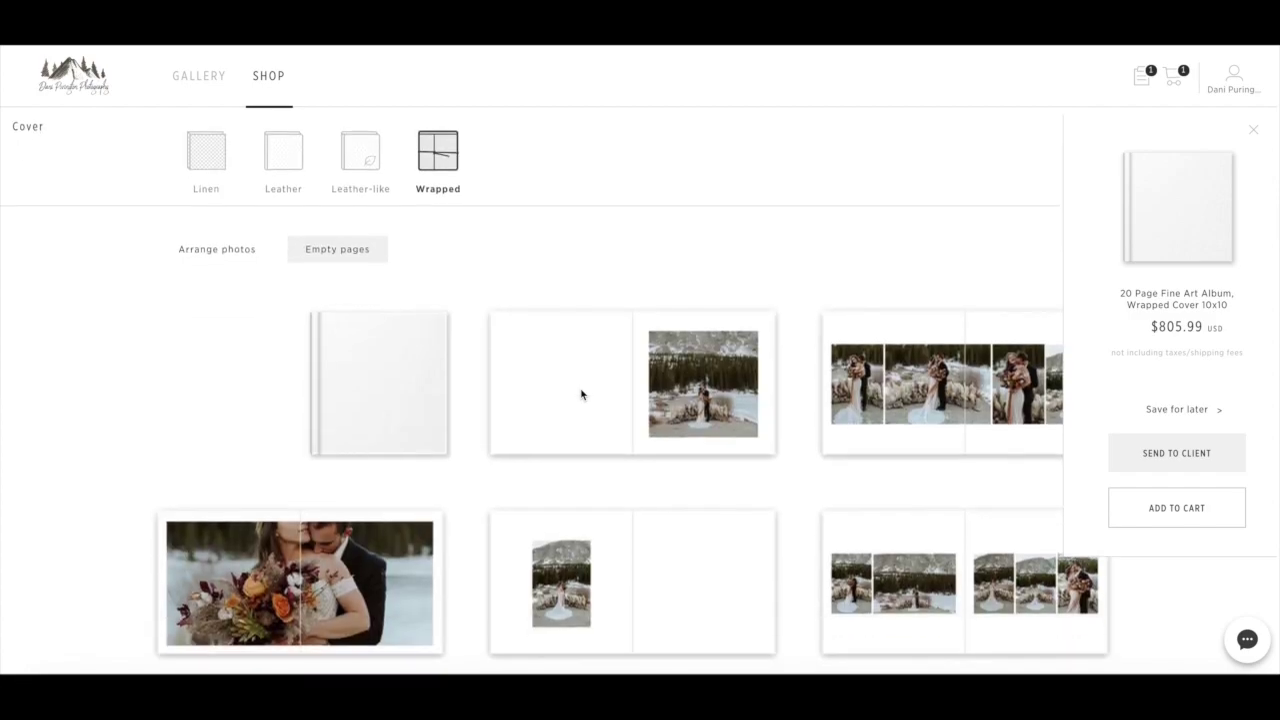
pyautogui.scroll(-1, 581, 394)
pyautogui.scroll(-2, 581, 394)
pyautogui.moveTo(581, 394)
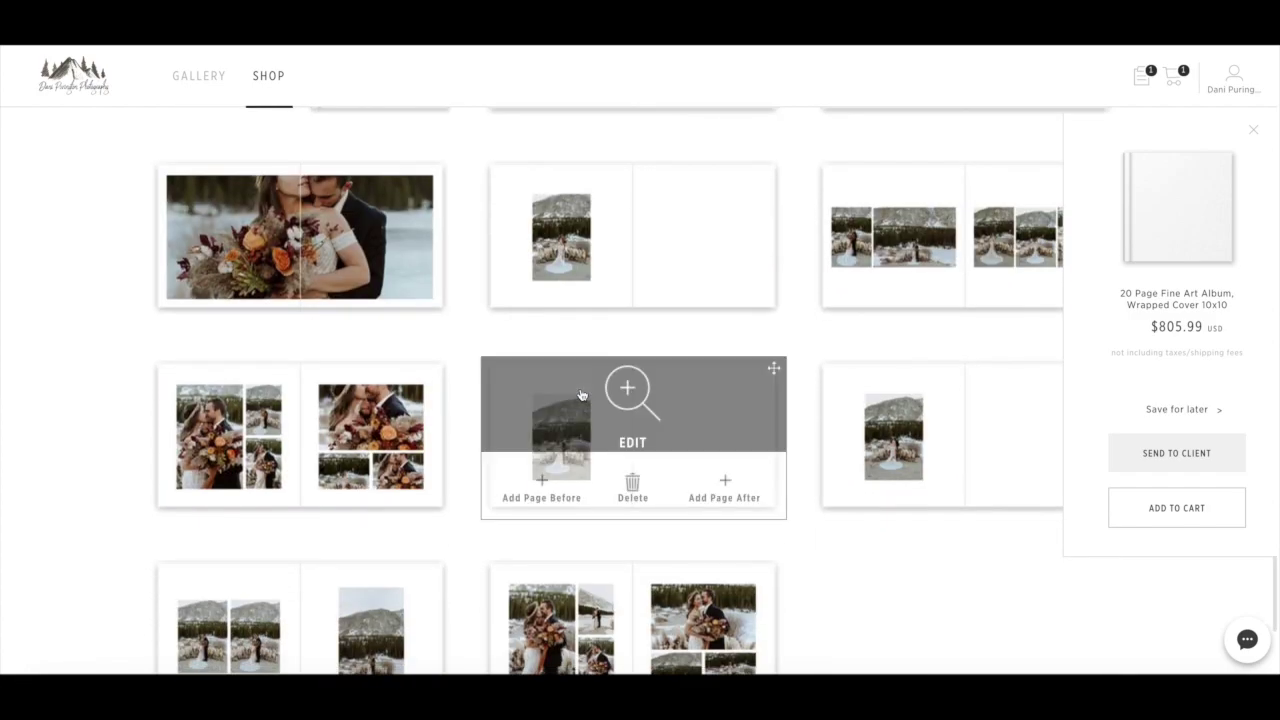
pyautogui.scroll(6, 767, 328)
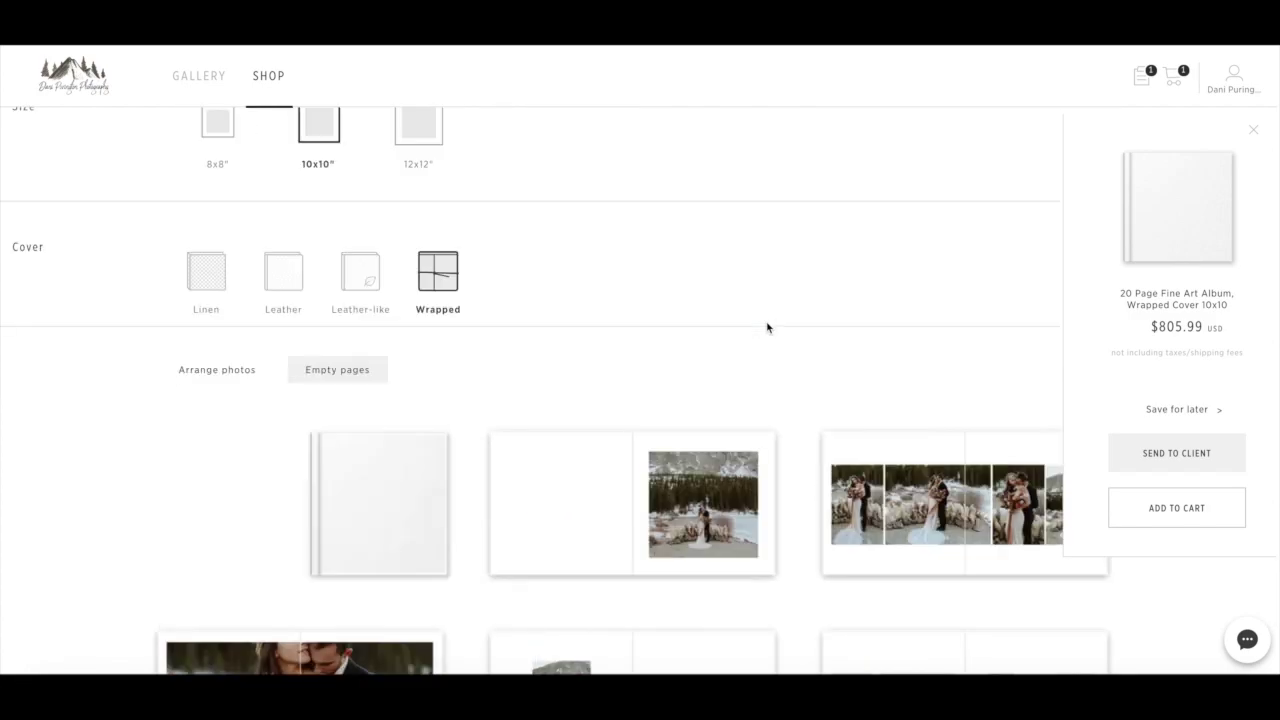
pyautogui.click(1256, 131)
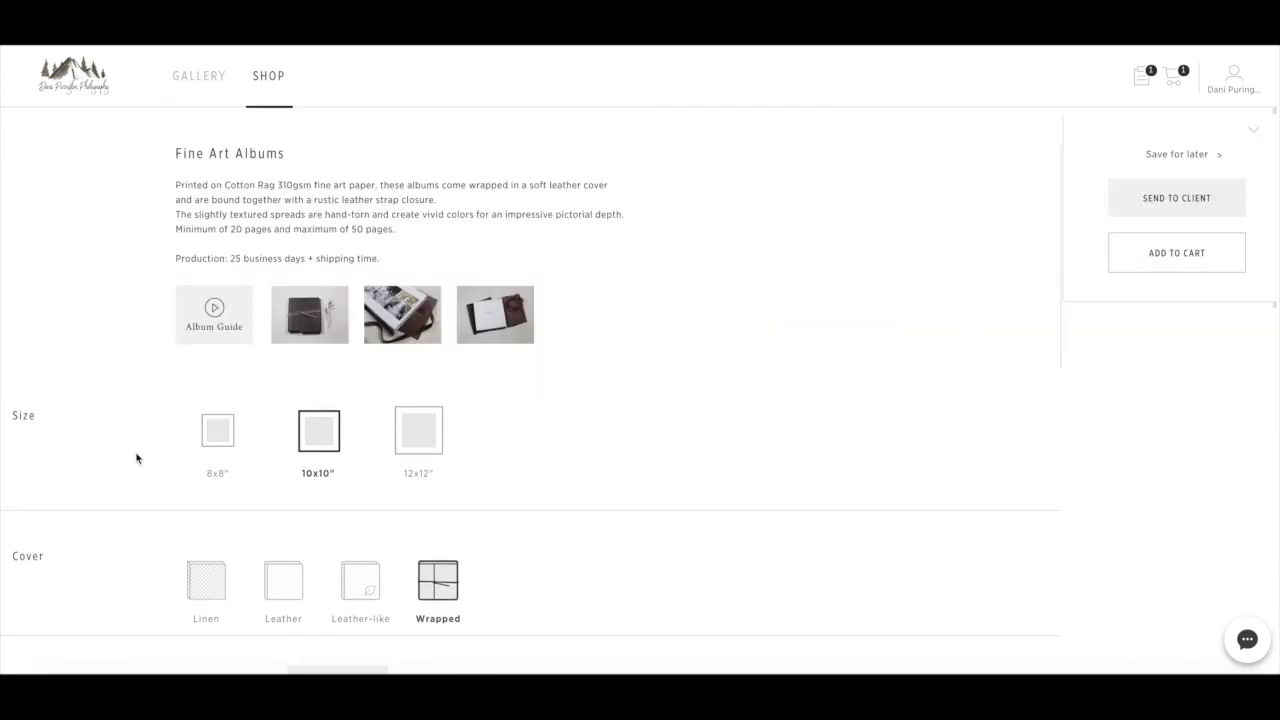
# Go to the Magazines product in the shop and view the pre-designed album, dismissing the word lookup popup.
pyautogui.moveTo(265, 85)
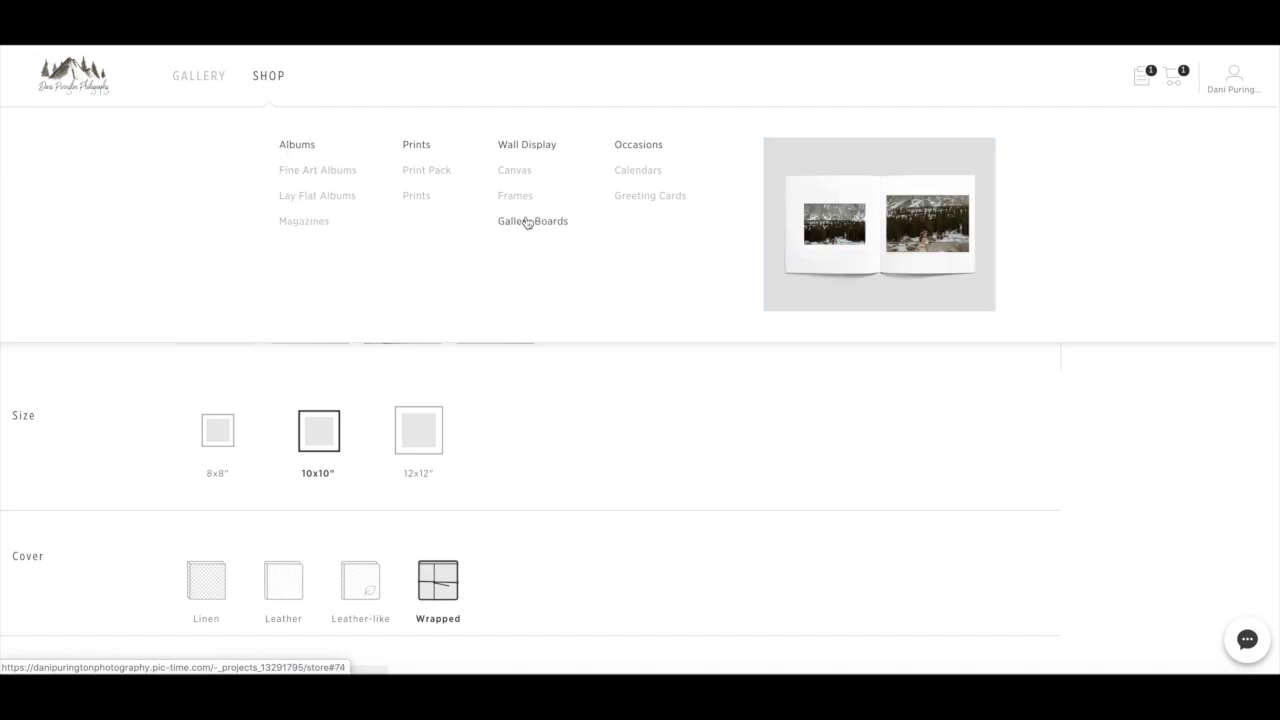
pyautogui.click(312, 223)
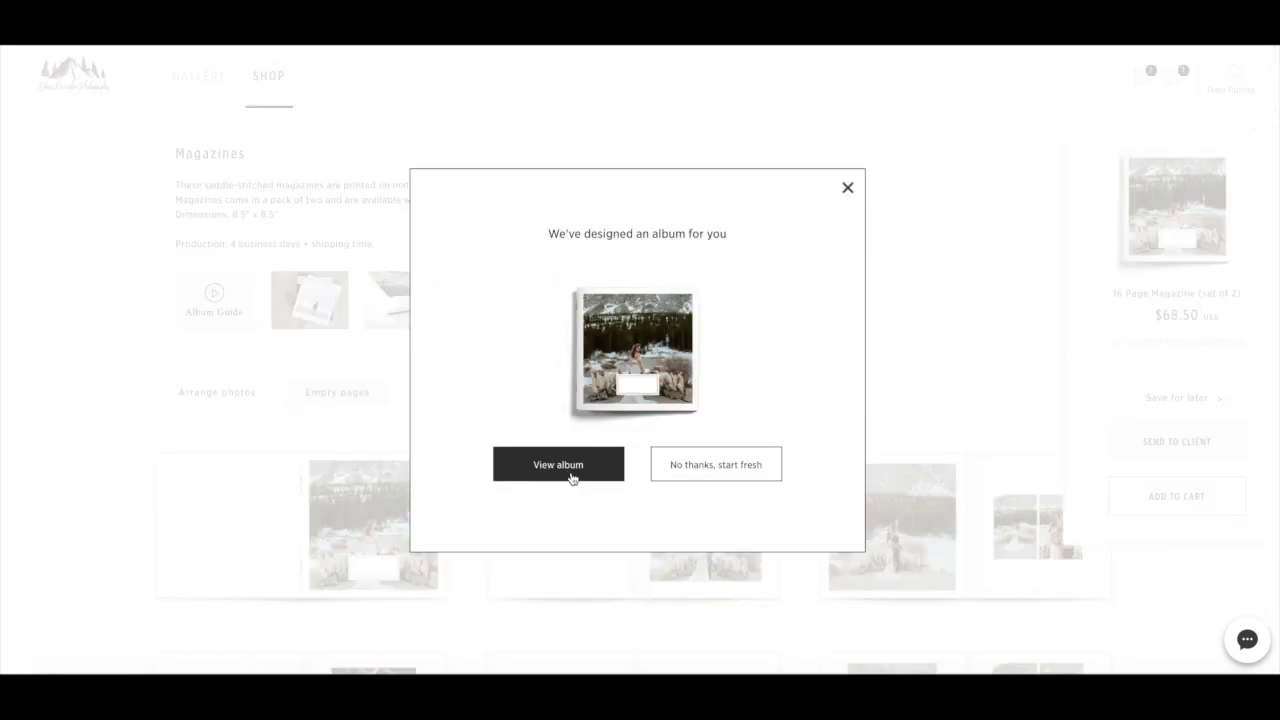
pyautogui.click(582, 472)
pyautogui.moveTo(586, 475)
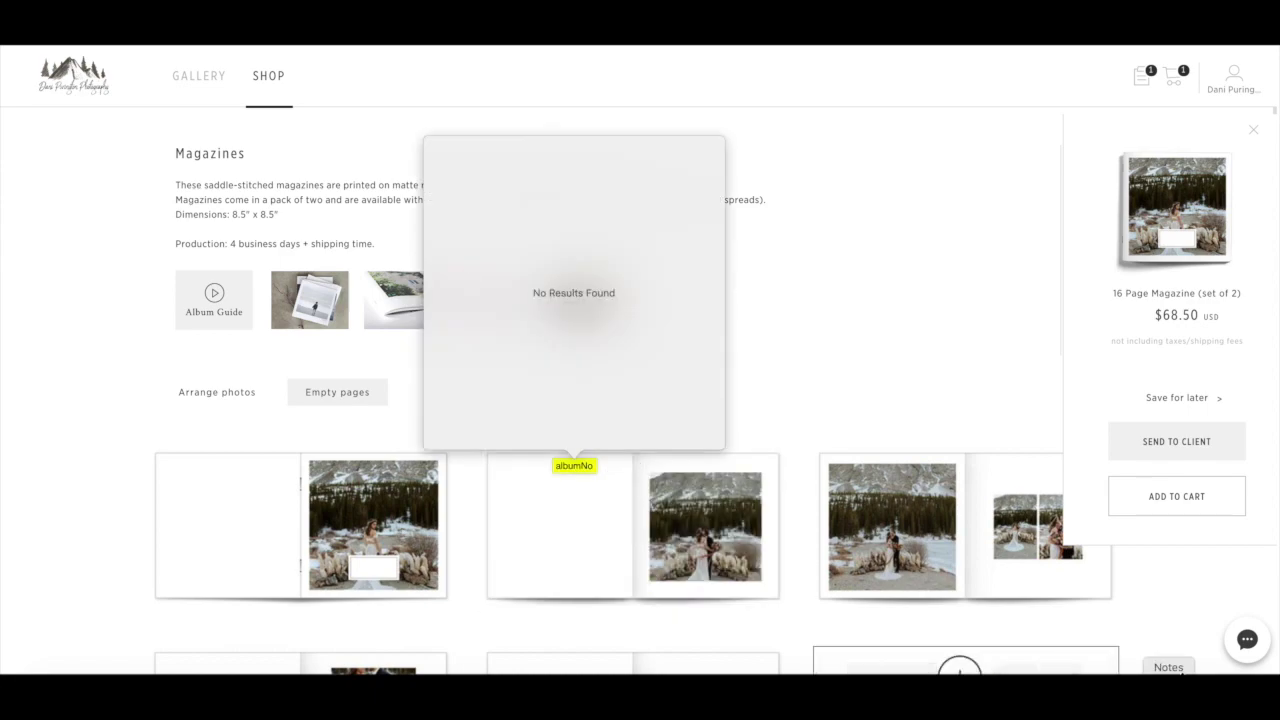
pyautogui.click(784, 355)
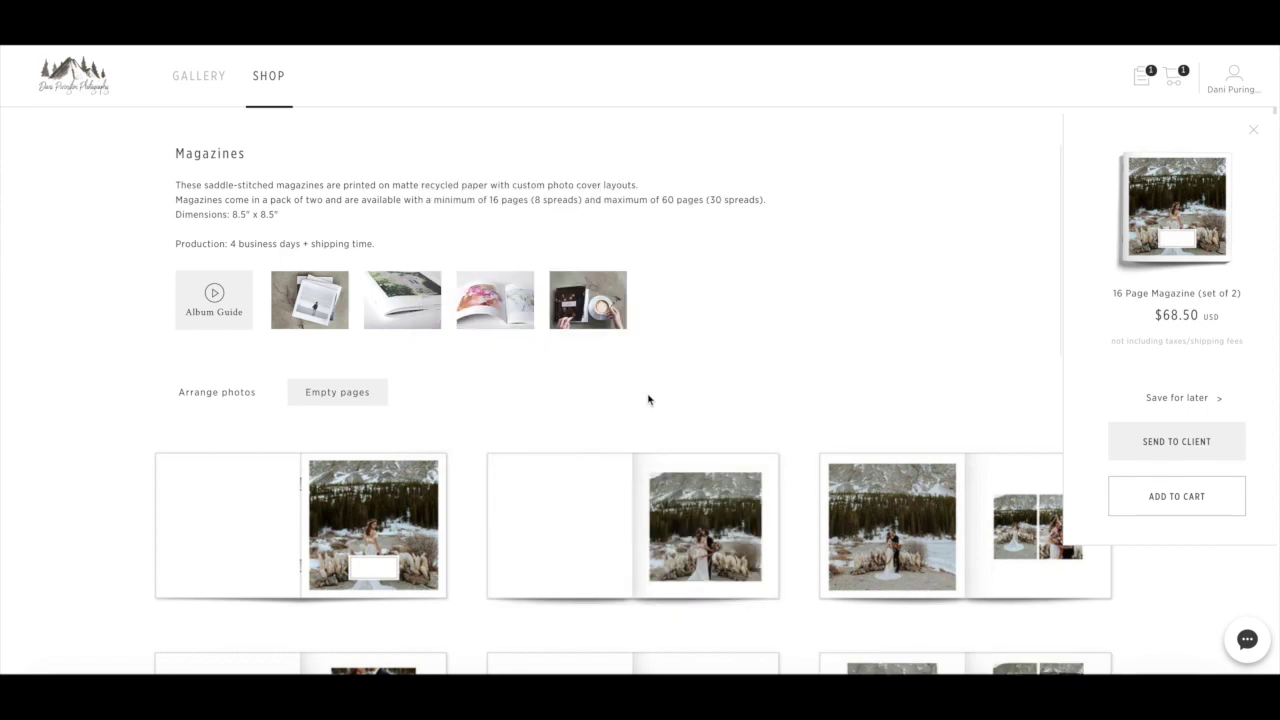
# Look over the pre-designed magazine's cover and spreads, and return to the product description.
pyautogui.scroll(-1, 635, 460)
pyautogui.scroll(-3, 631, 486)
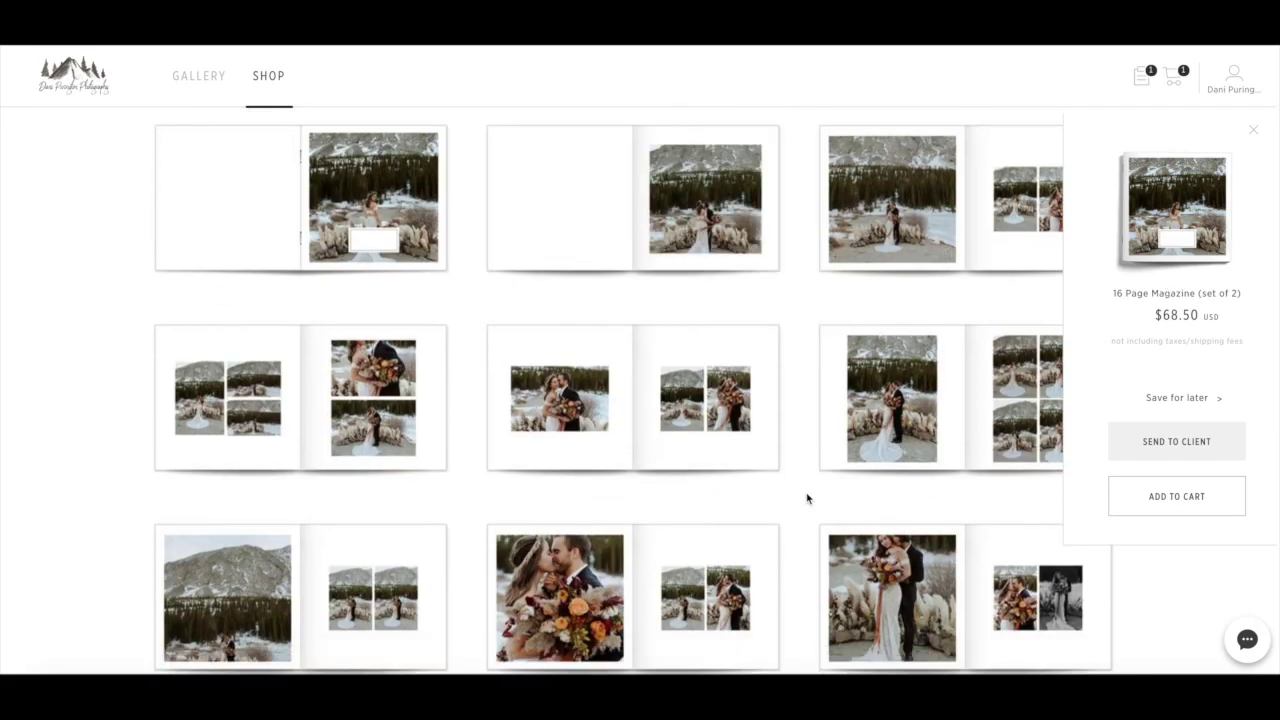
pyautogui.scroll(-3, 887, 613)
pyautogui.scroll(10, 458, 369)
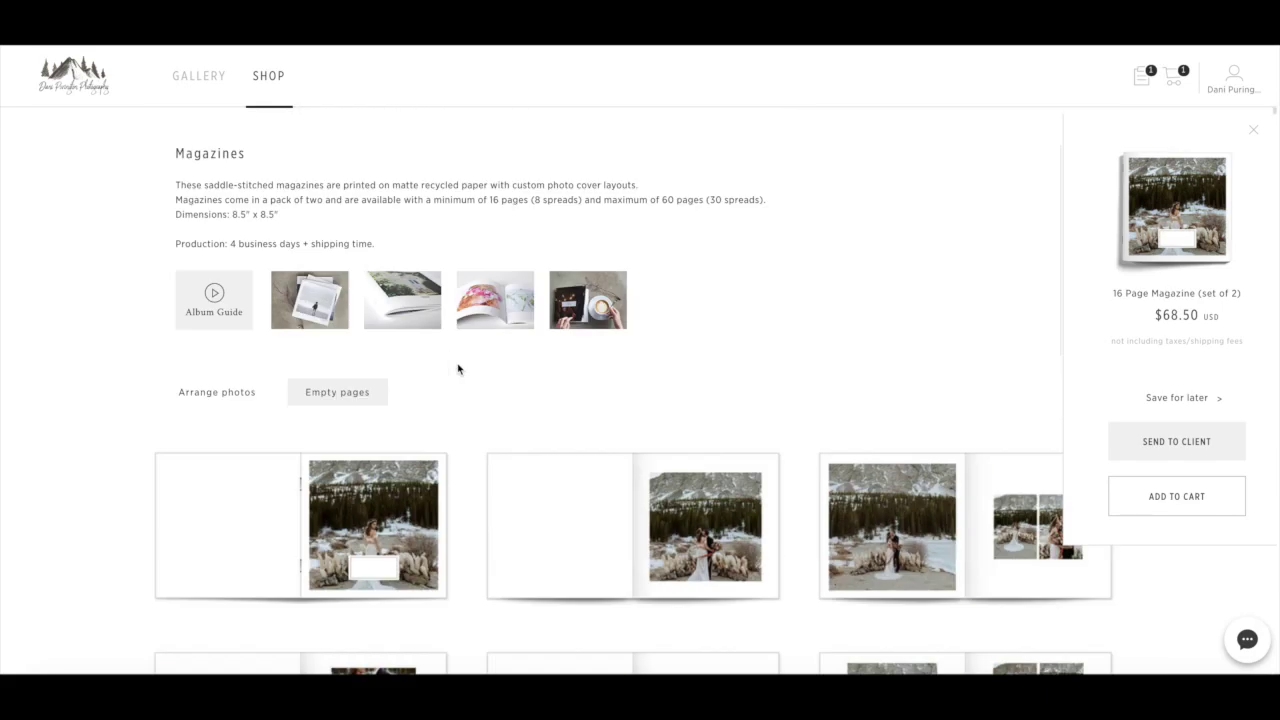
# View the enlarged magazine sample photos one after another, starting with the second sample, and close the viewer.
pyautogui.click(416, 322)
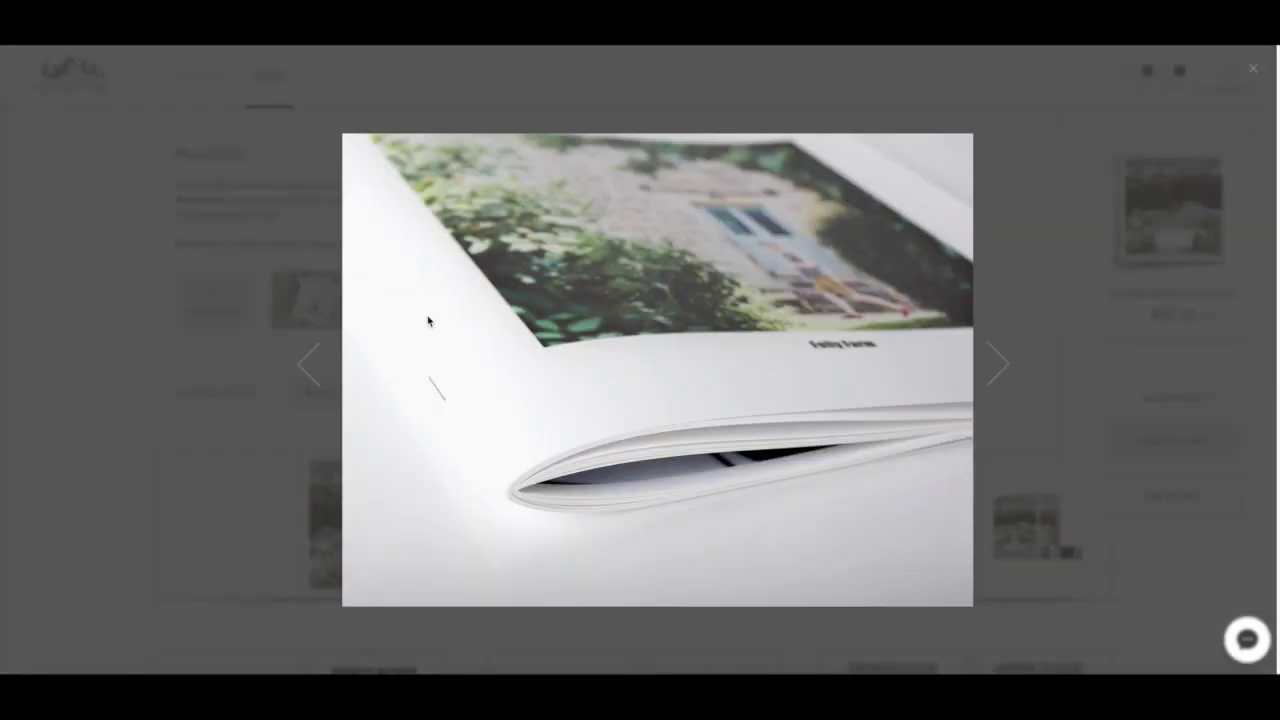
pyautogui.click(1001, 373)
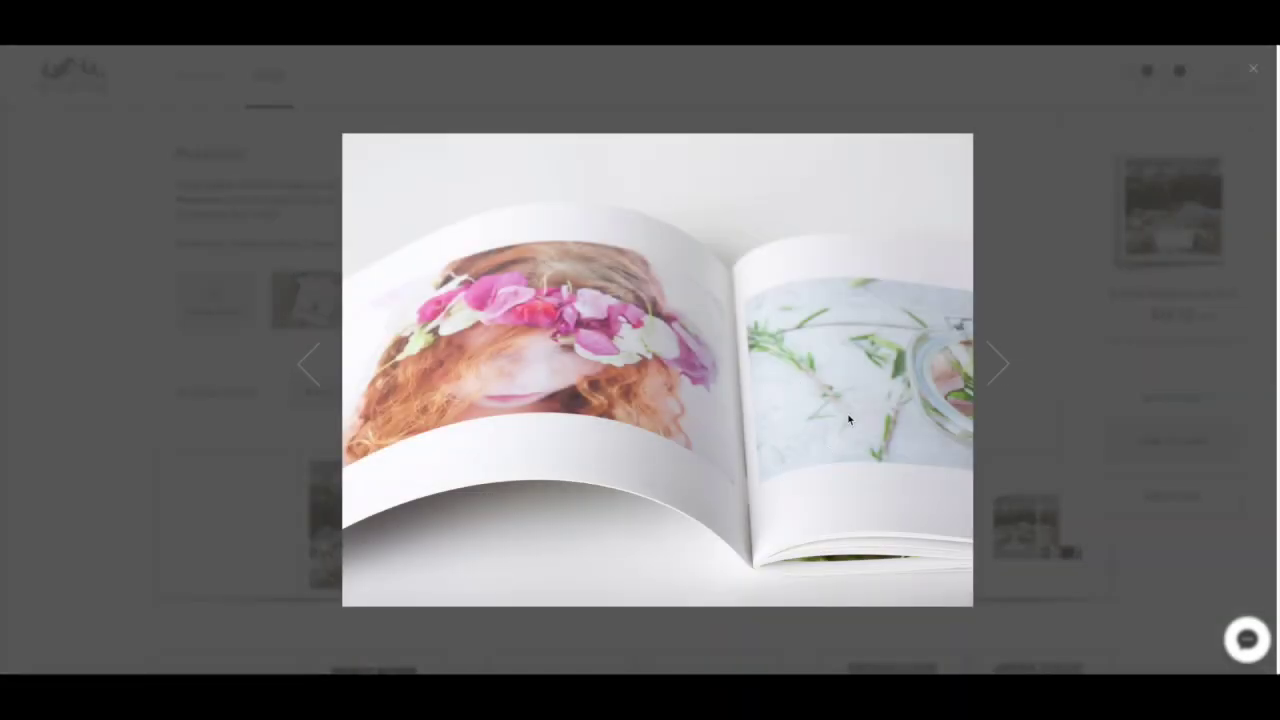
pyautogui.click(1002, 368)
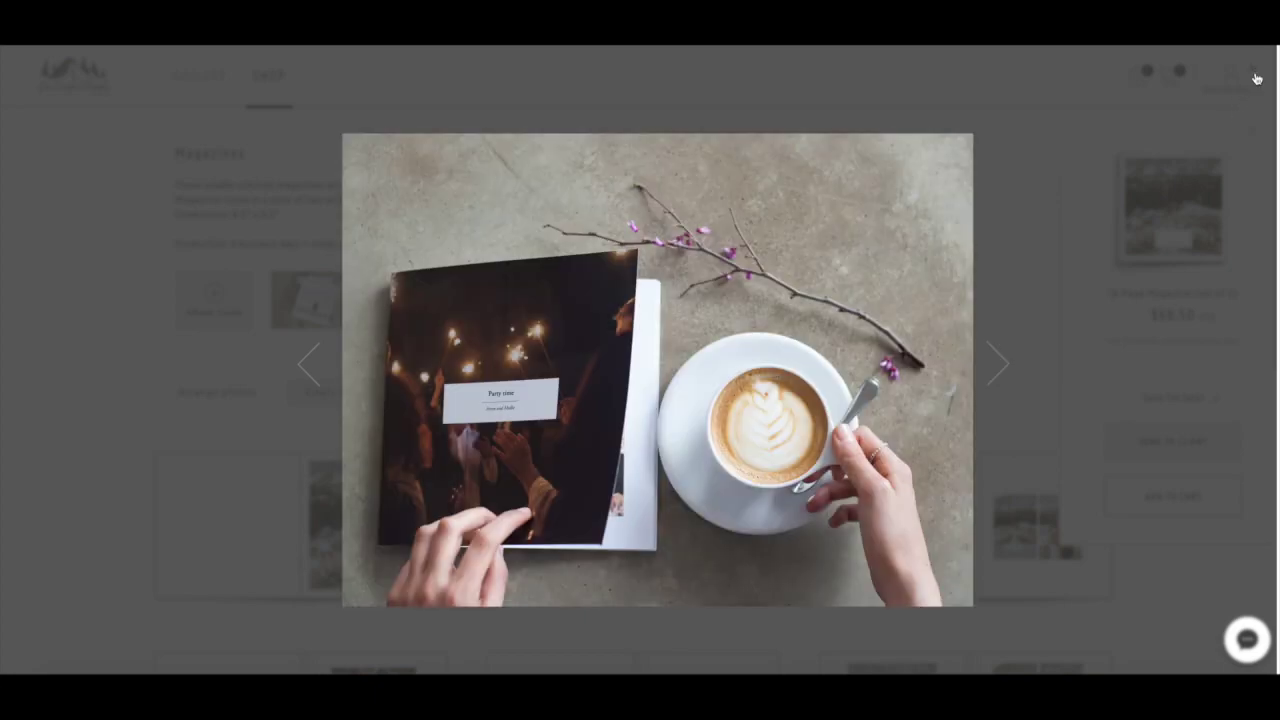
pyautogui.click(1006, 372)
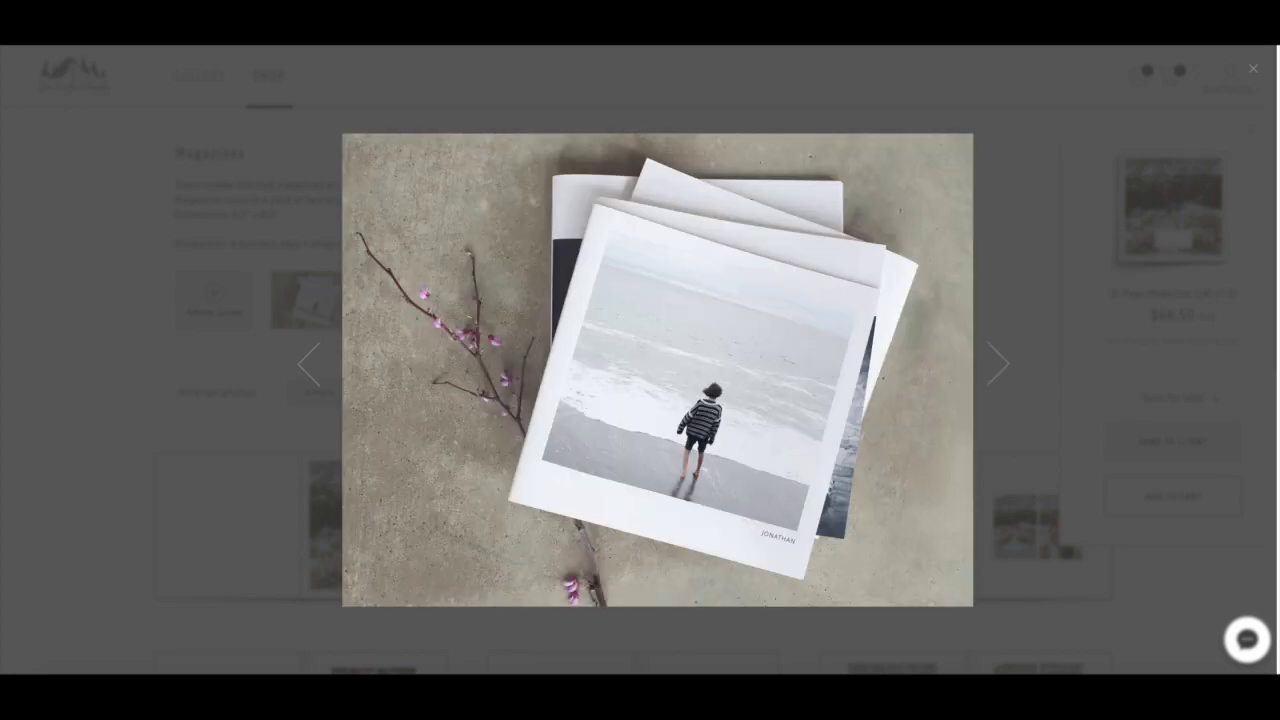
pyautogui.click(1253, 68)
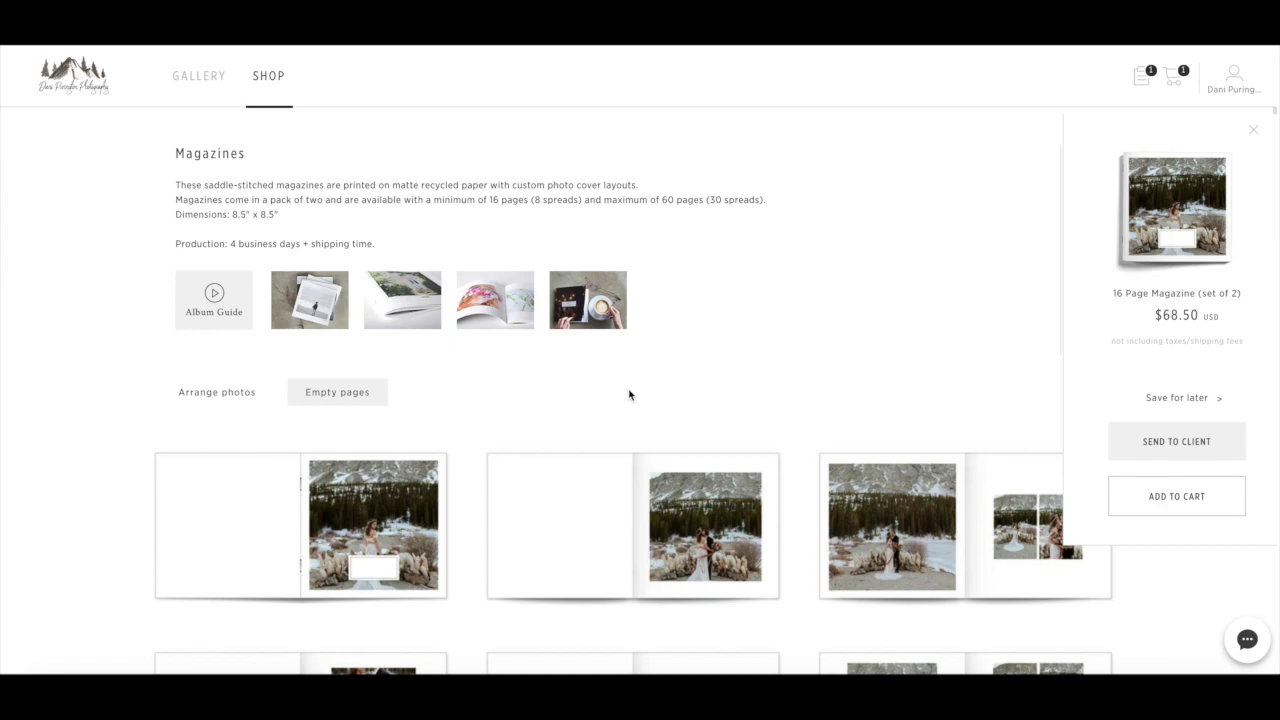
# Go to the shopping cart, saving the magazine design for later.
pyautogui.click(1180, 74)
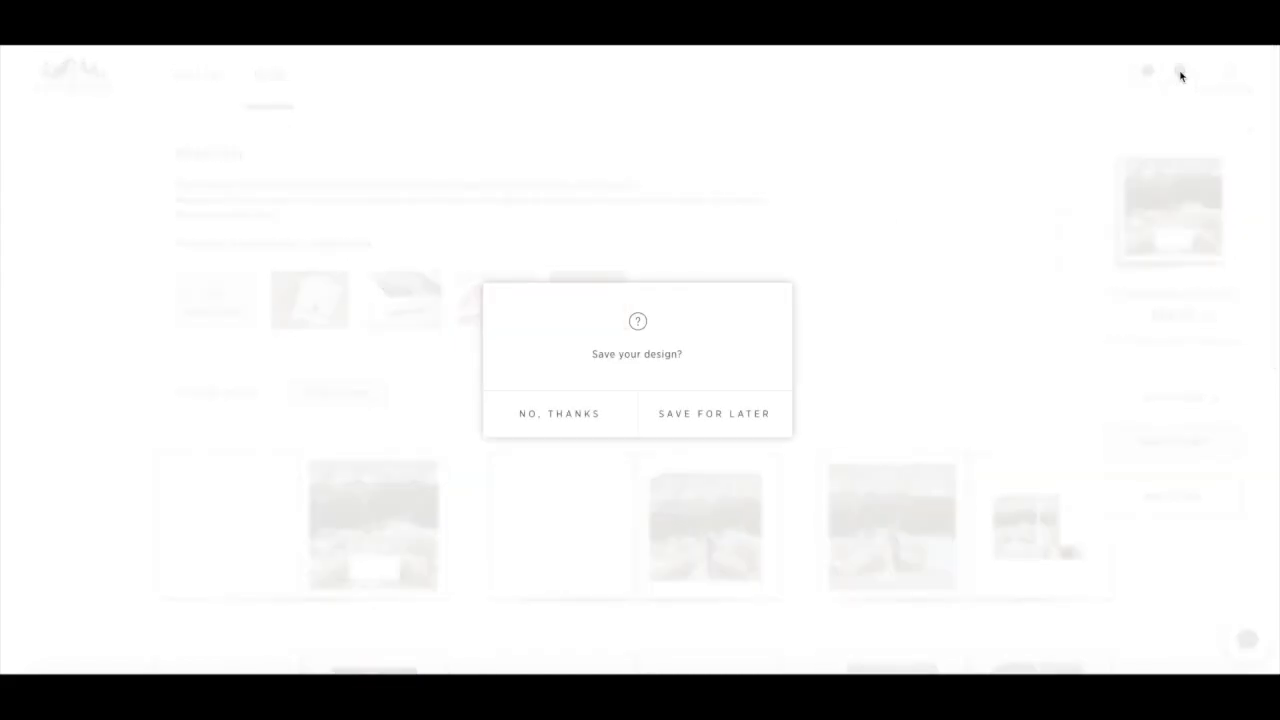
pyautogui.click(712, 414)
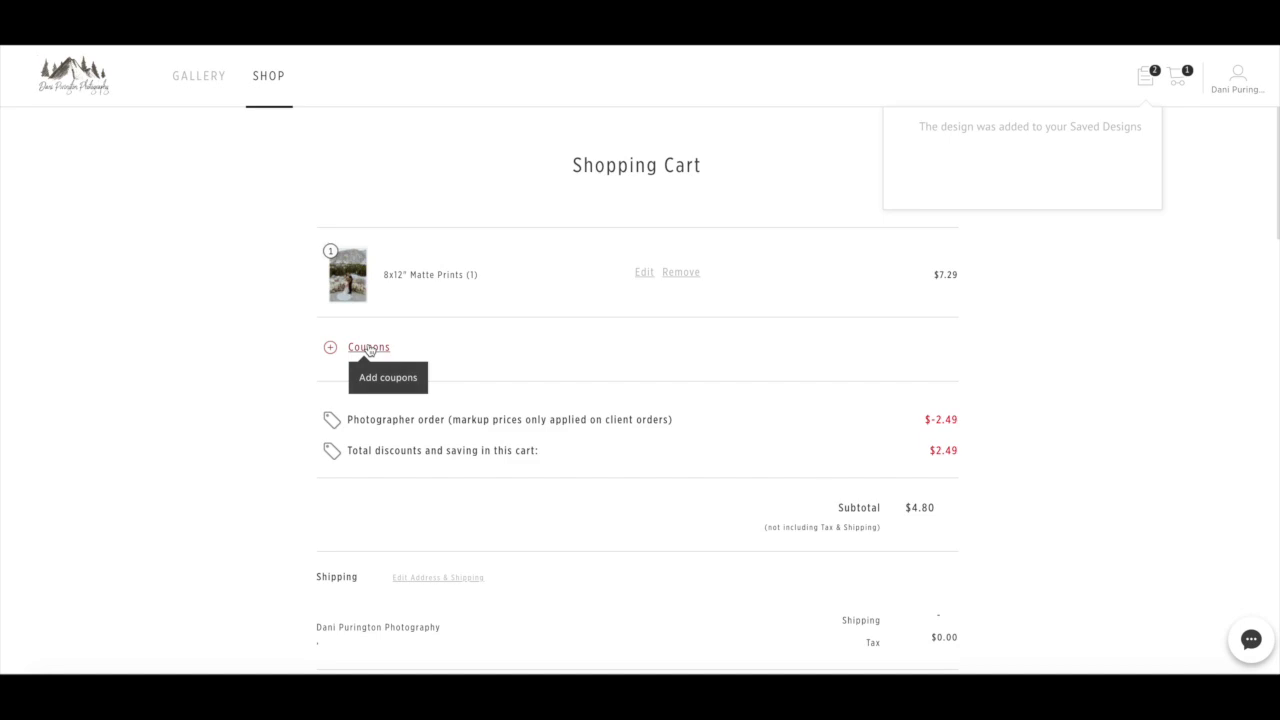
# View the cart's coupon code entry and close it without applying a code.
pyautogui.click(369, 348)
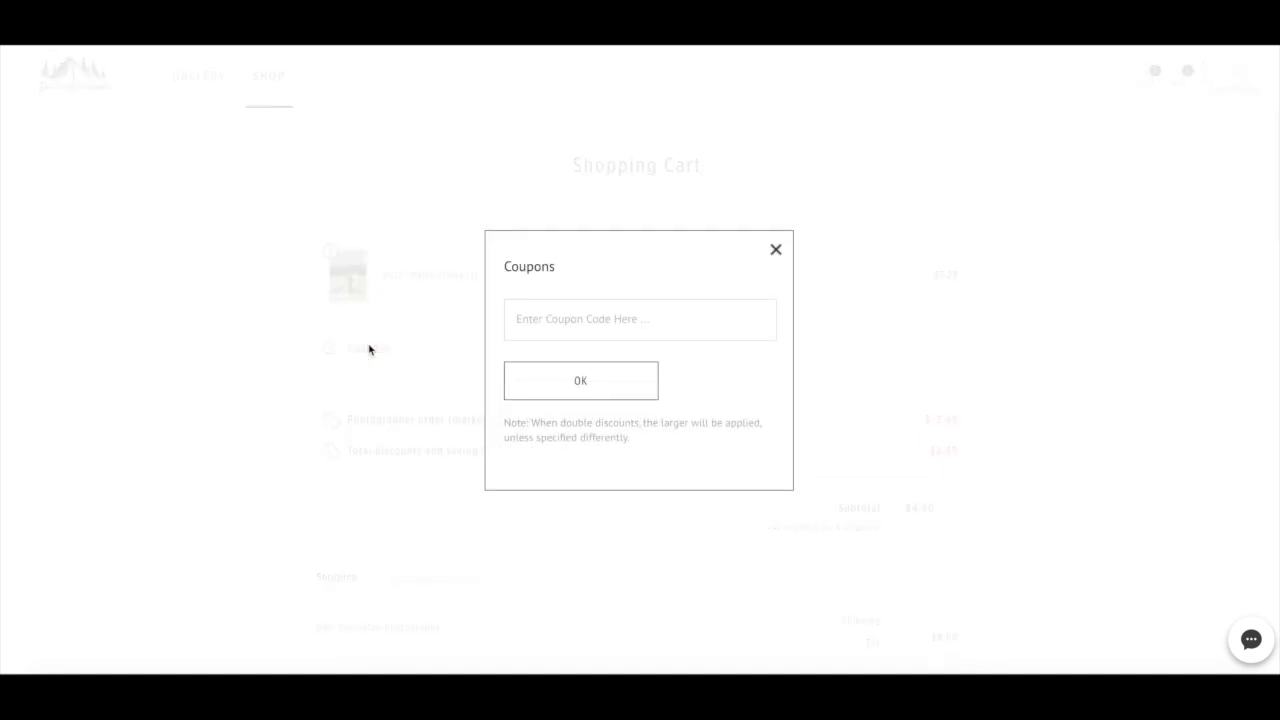
pyautogui.click(605, 322)
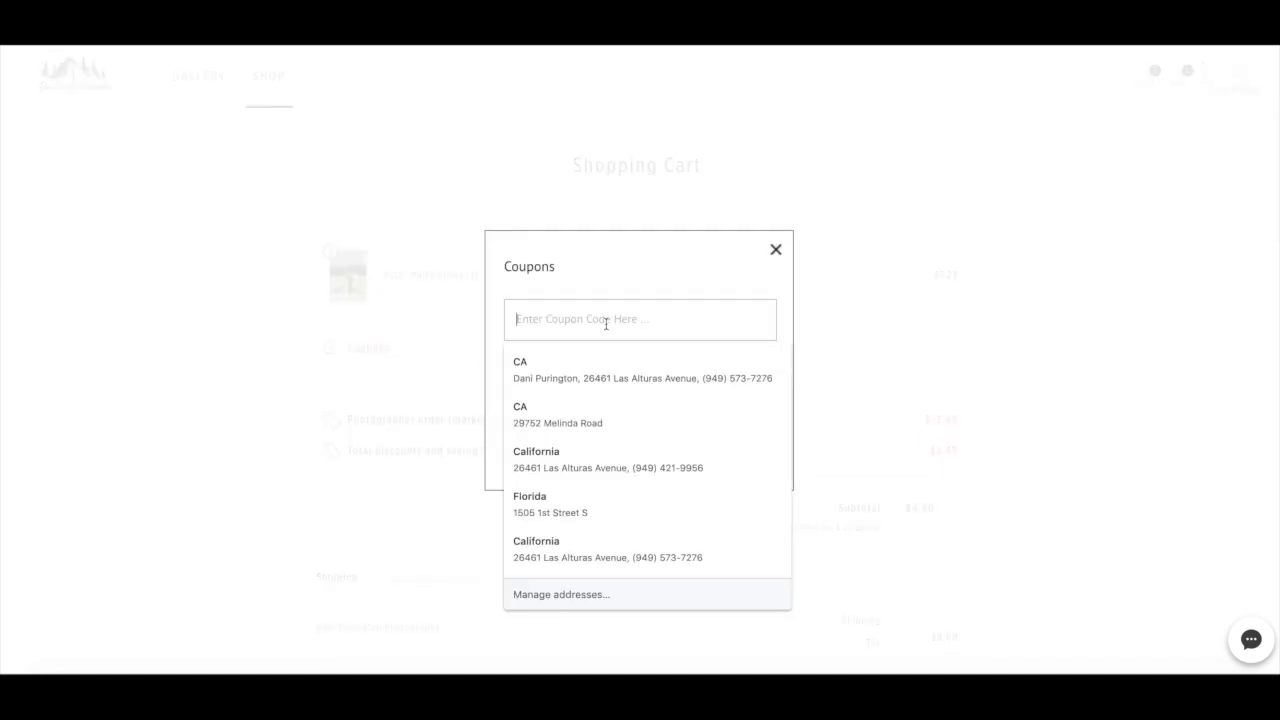
pyautogui.click(773, 264)
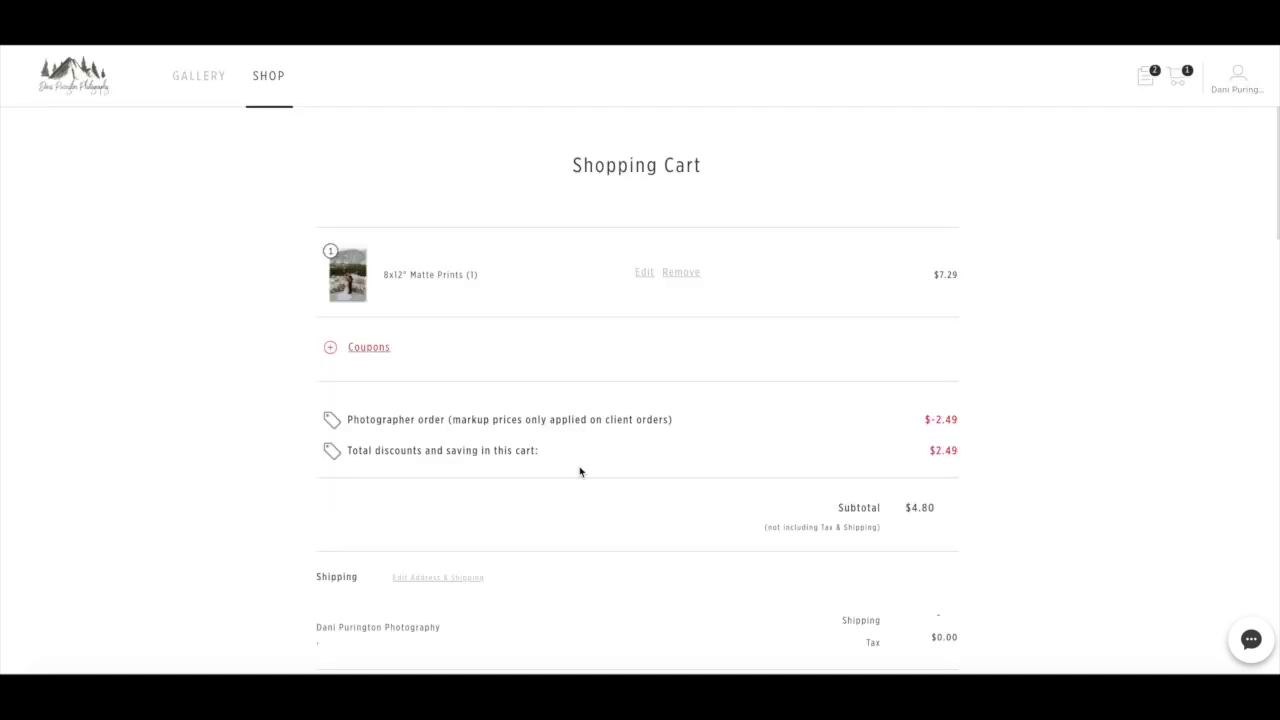
# Examine the cart's print item, discounts, subtotal, shipping and tax, and the suggested products below the order.
pyautogui.scroll(-2, 579, 472)
pyautogui.scroll(-1, 570, 365)
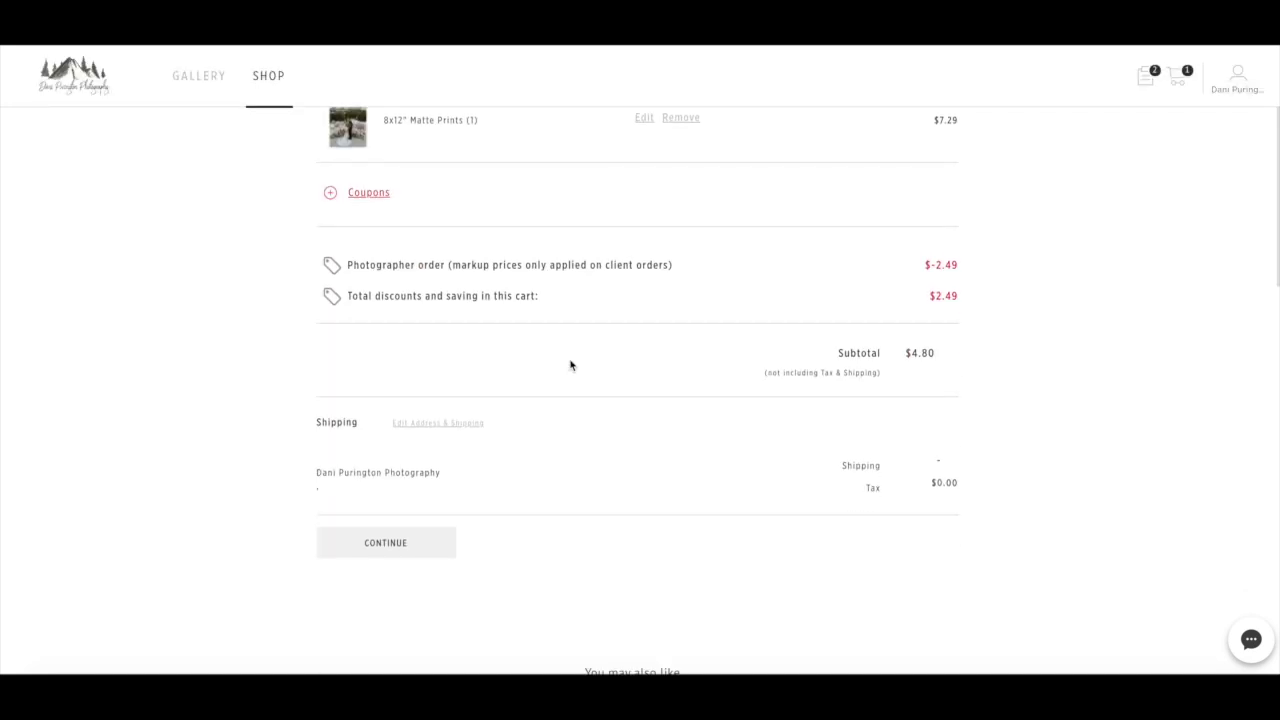
pyautogui.scroll(-1, 570, 365)
pyautogui.scroll(3, 570, 365)
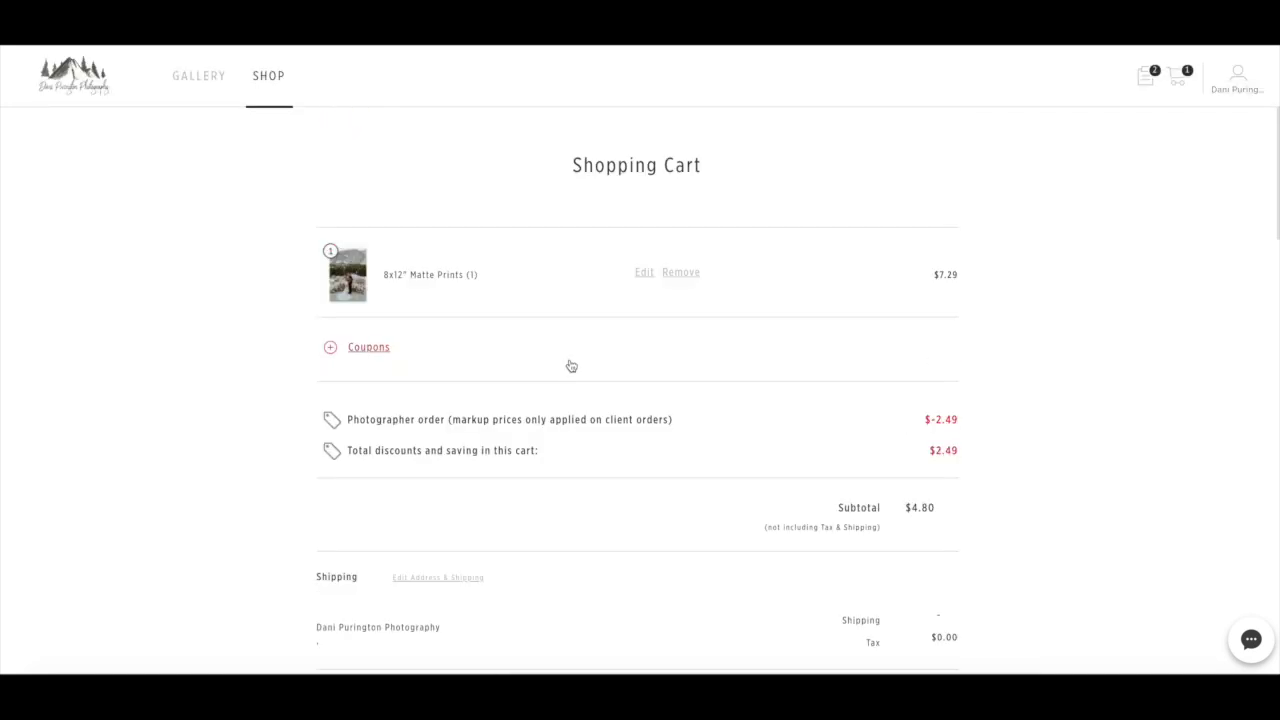
pyautogui.scroll(-2, 643, 500)
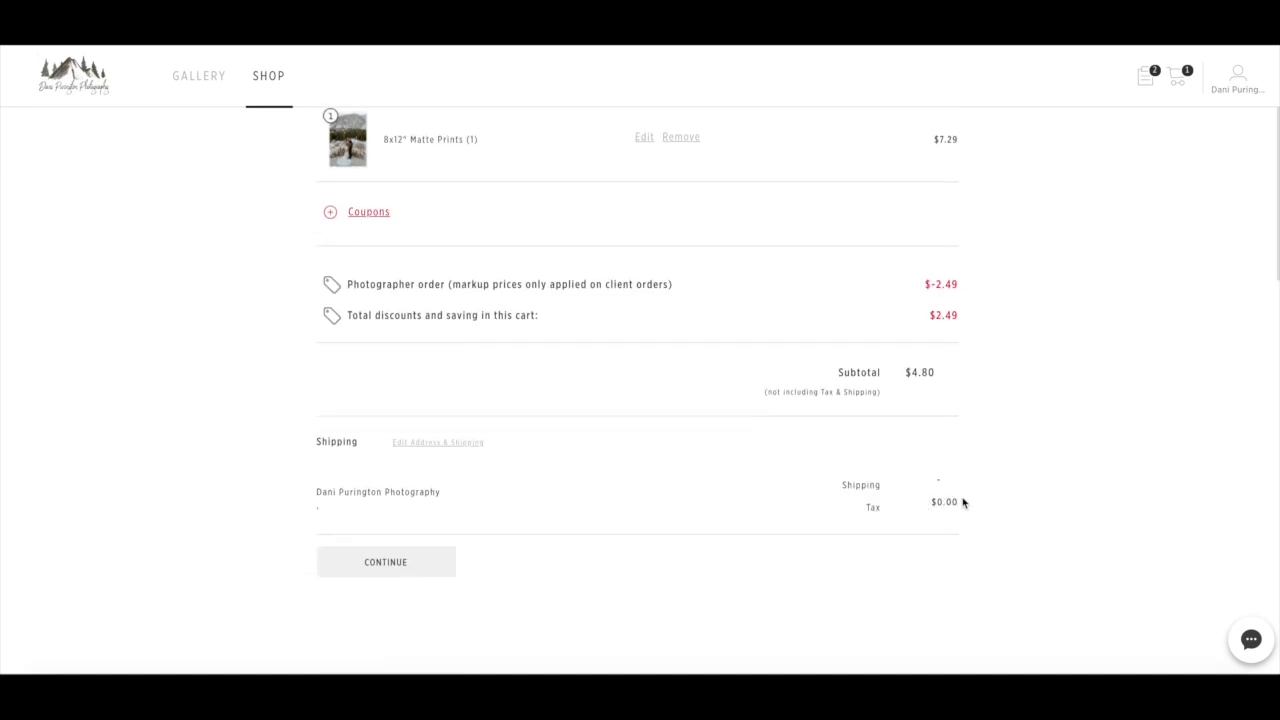
pyautogui.scroll(2, 620, 343)
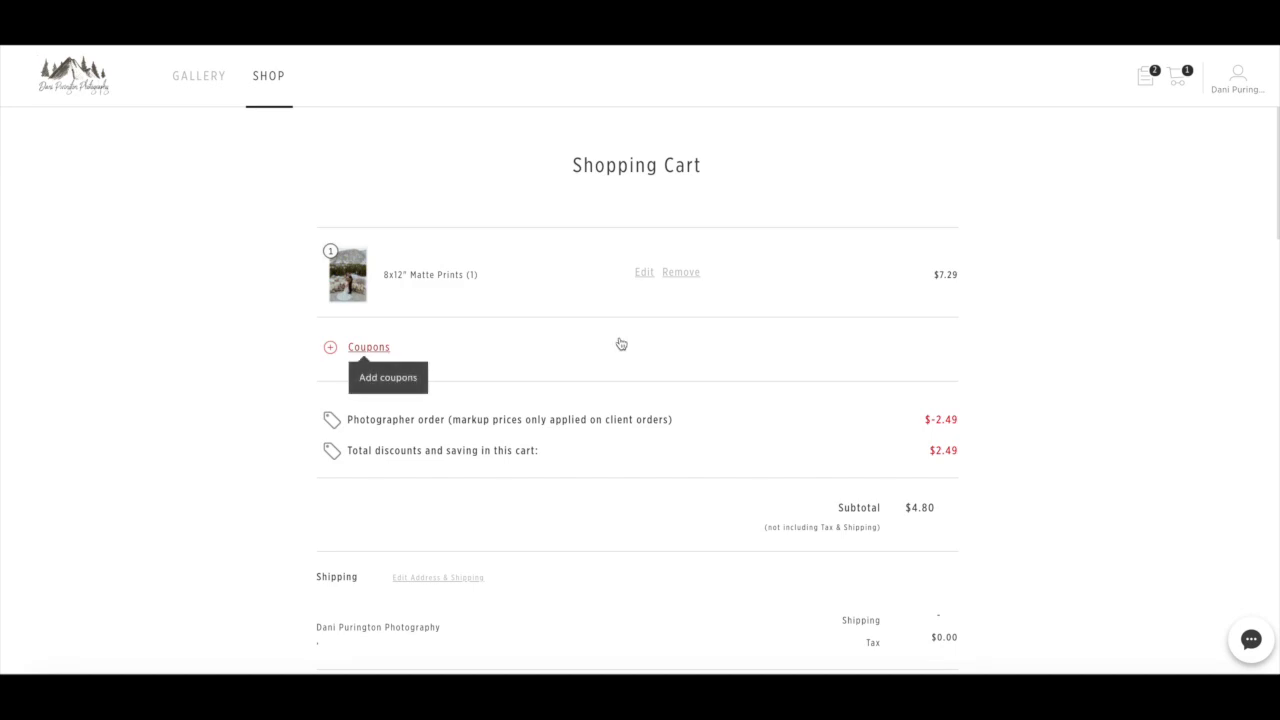
pyautogui.scroll(-7, 620, 343)
pyautogui.scroll(-5, 620, 343)
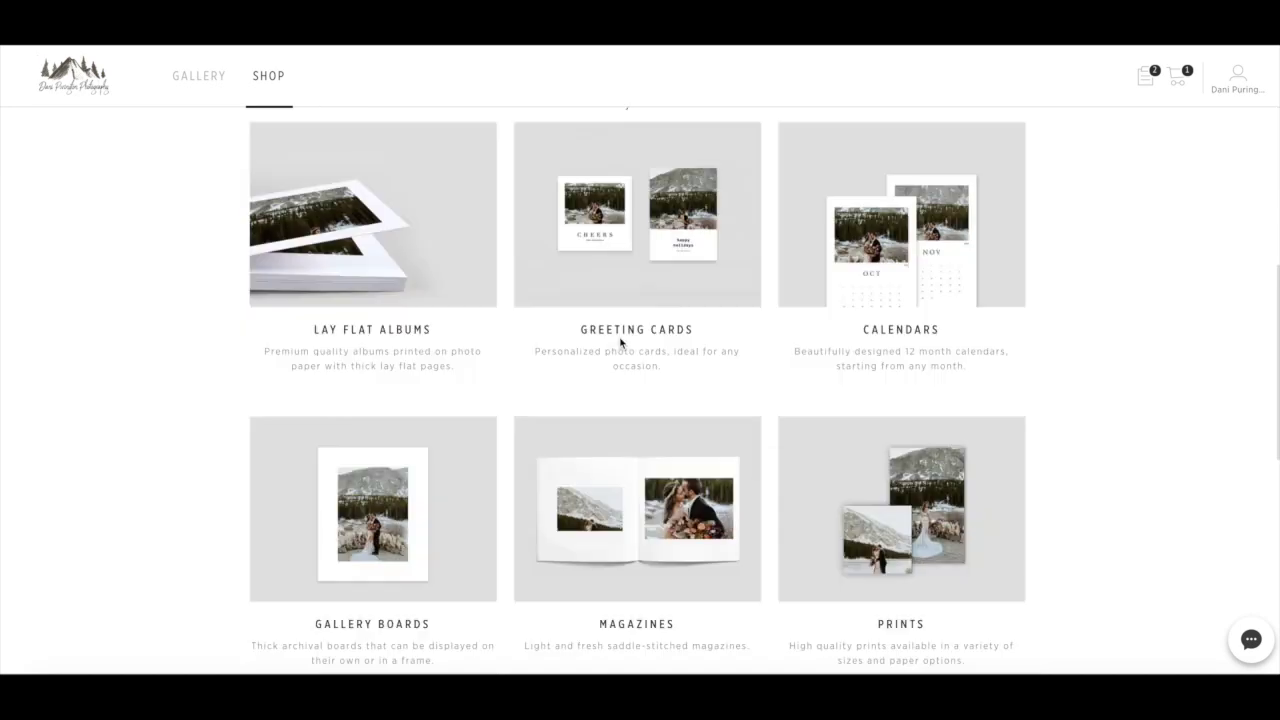
pyautogui.scroll(12, 620, 343)
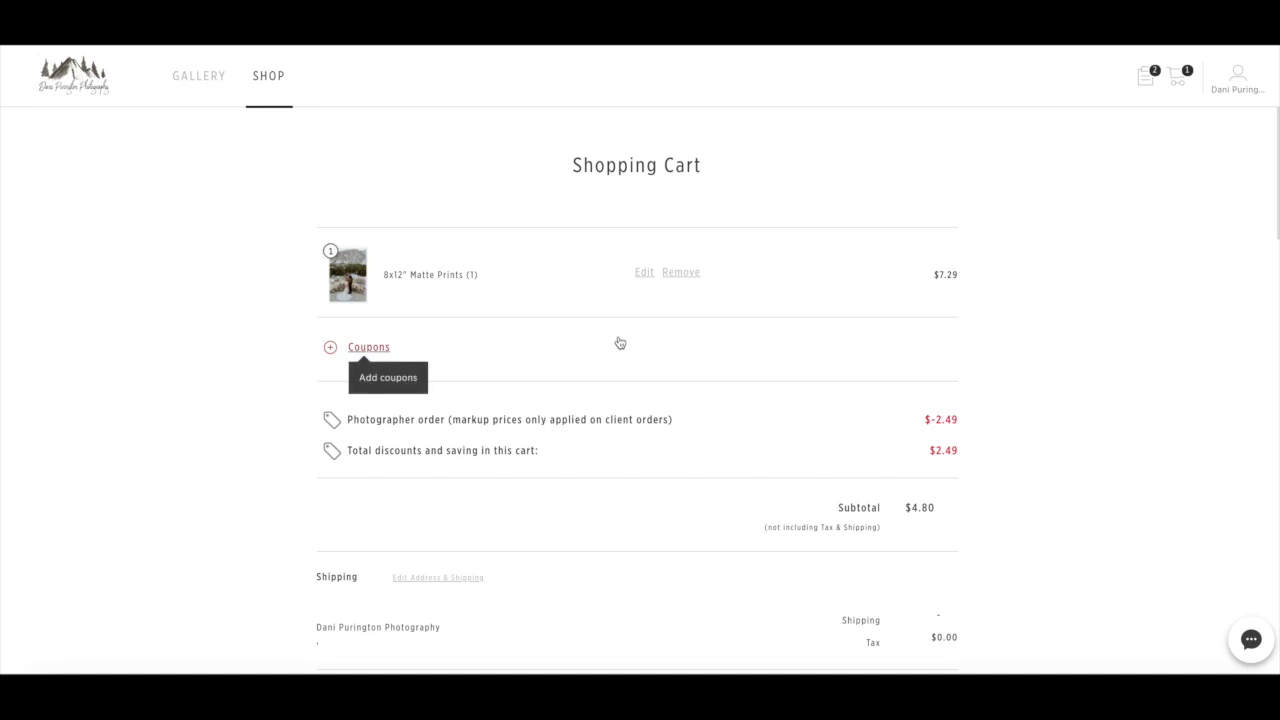
# Open the Fine Art Albums product in the shop.
pyautogui.moveTo(281, 84)
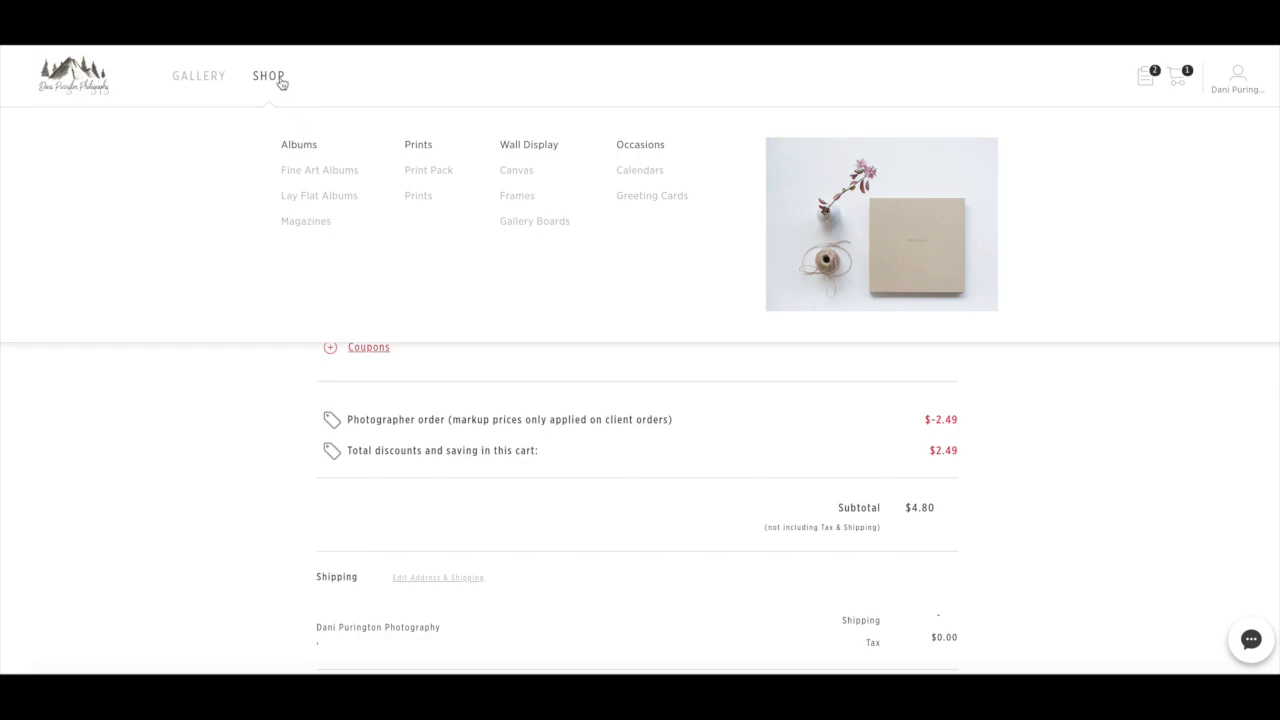
pyautogui.click(323, 180)
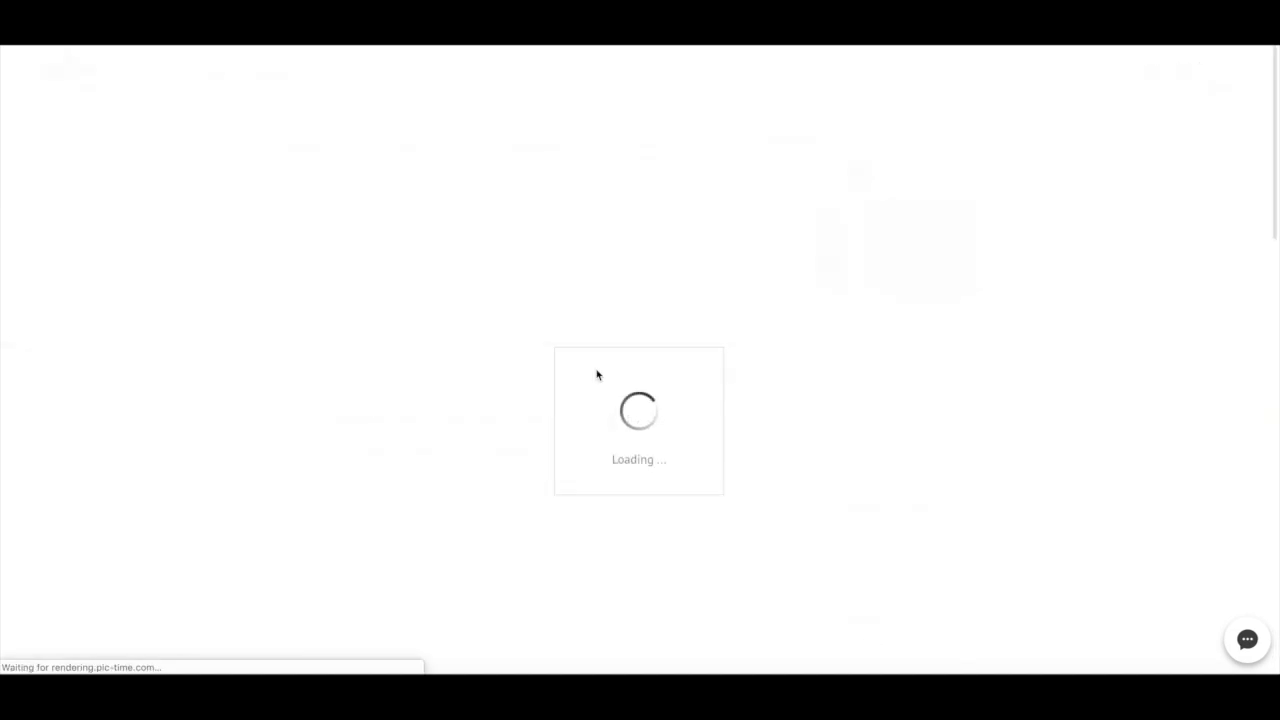